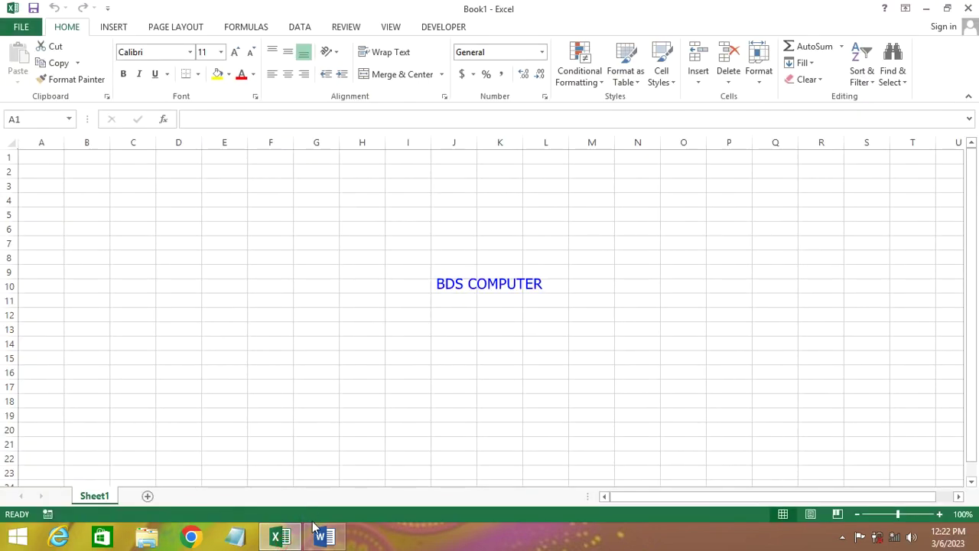
# Back in Excel, fill F5, G5 and H5 with 5, 6 and 9, then begin a formula in I5
pyautogui.click(321, 537)
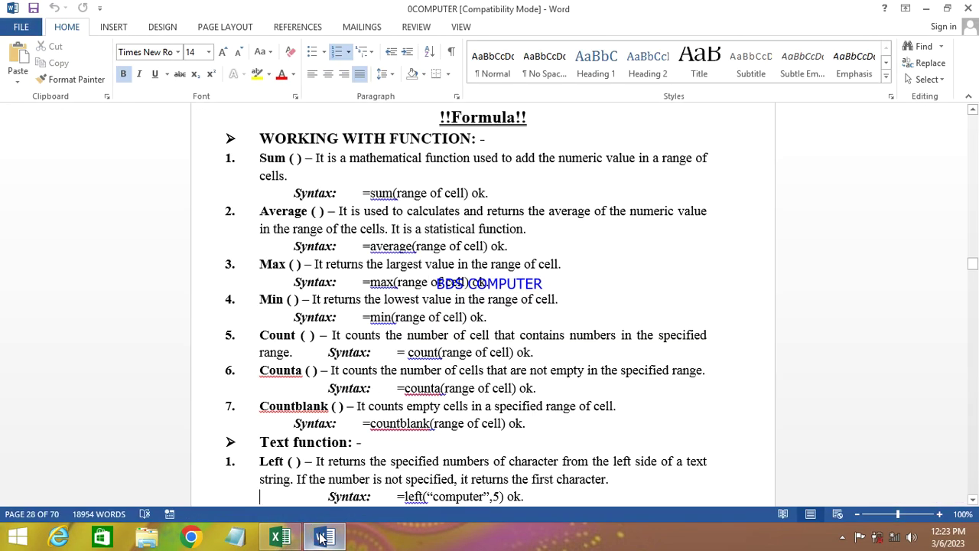
pyautogui.click(321, 538)
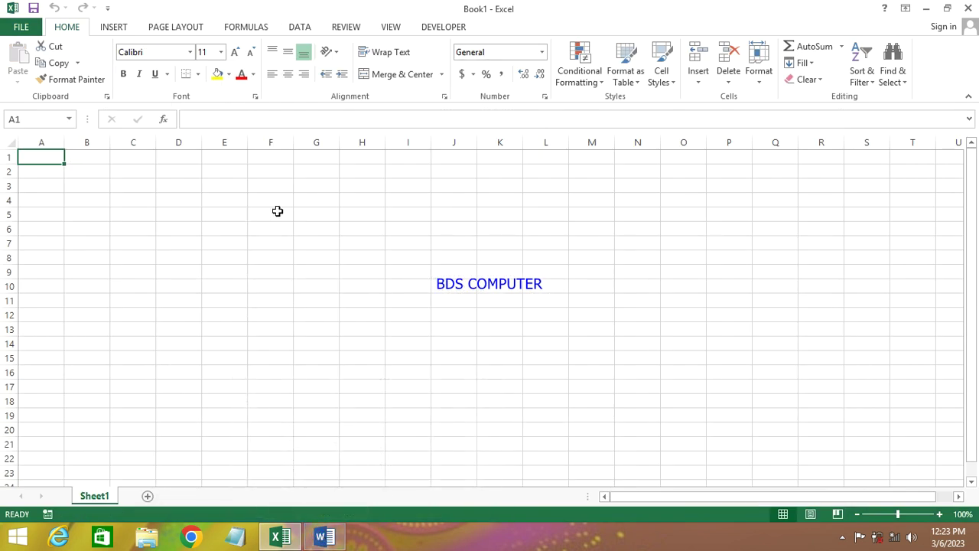
pyautogui.click(278, 212)
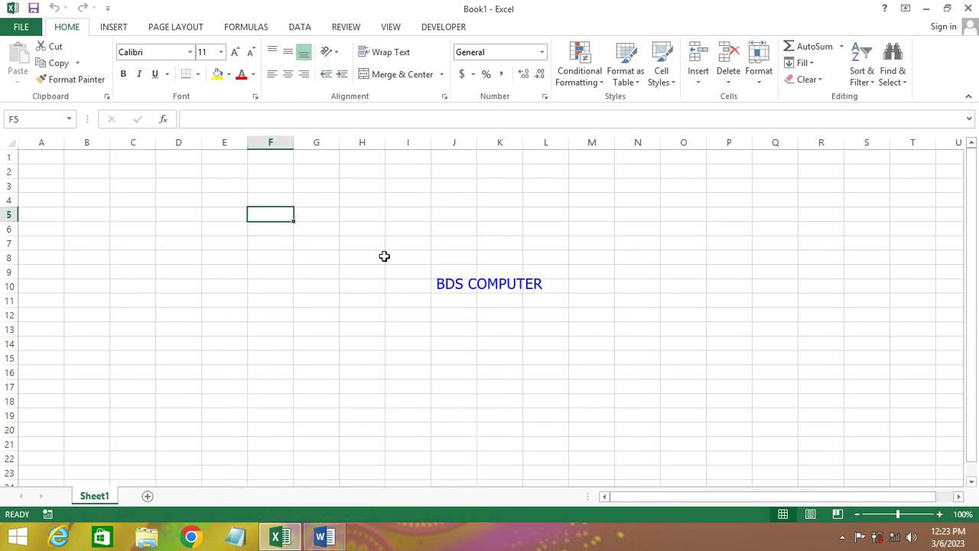
pyautogui.write('5')
pyautogui.press('Tab')
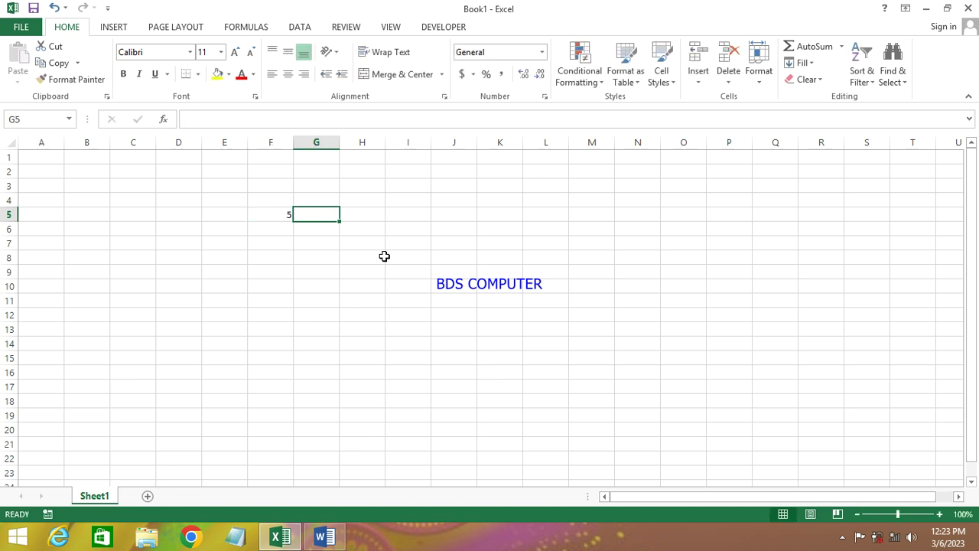
pyautogui.write('6')
pyautogui.press('Tab')
pyautogui.write('9')
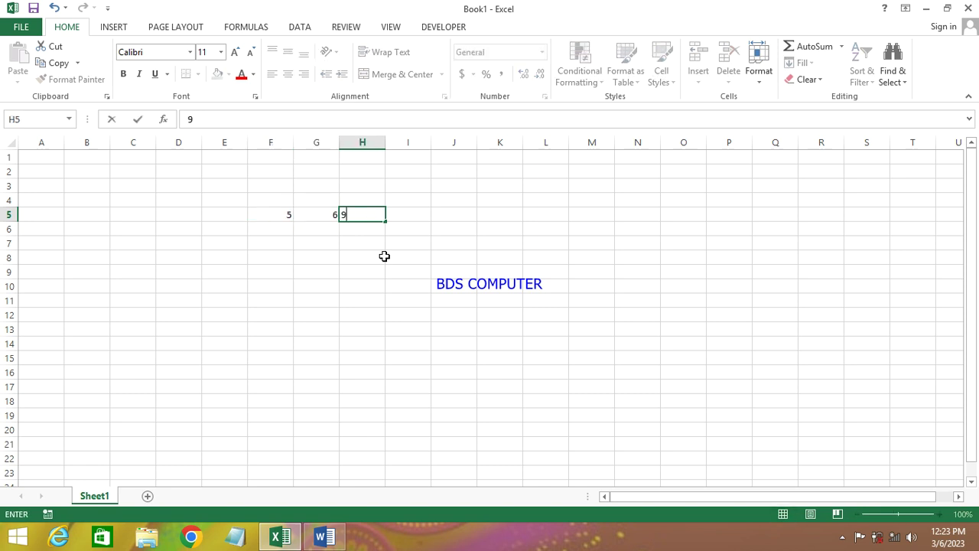
pyautogui.press('Tab')
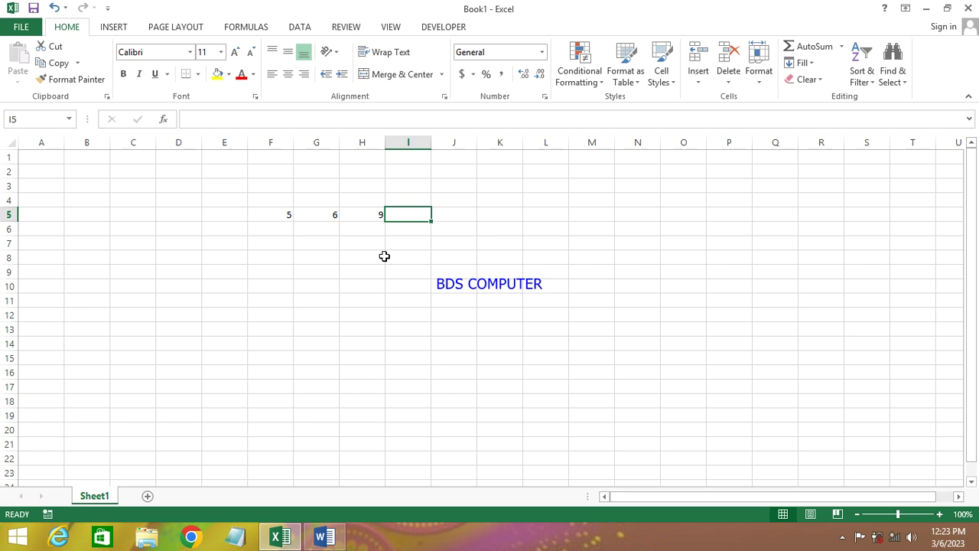
pyautogui.write('=')
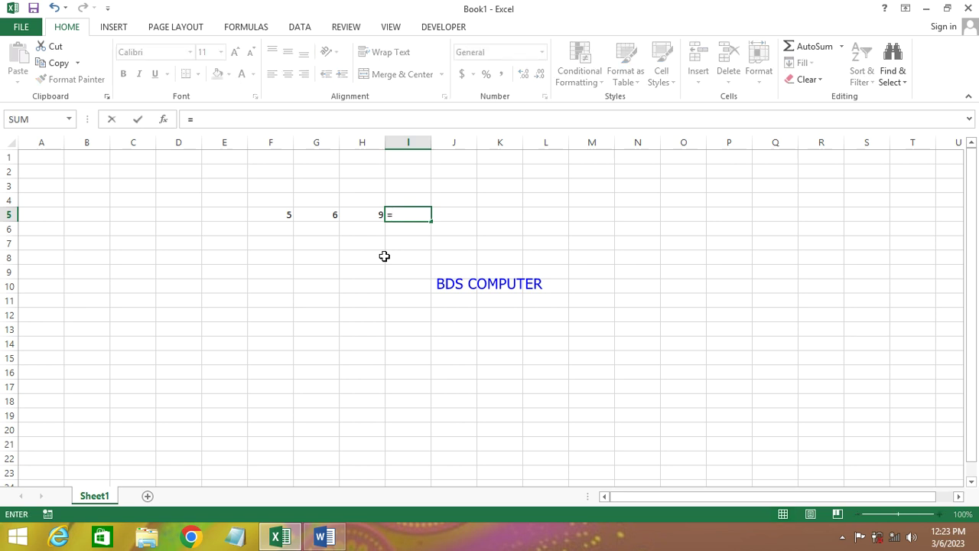
# Complete the addition formula =F5+G5+H5 in I5, giving 20
pyautogui.click(273, 212)
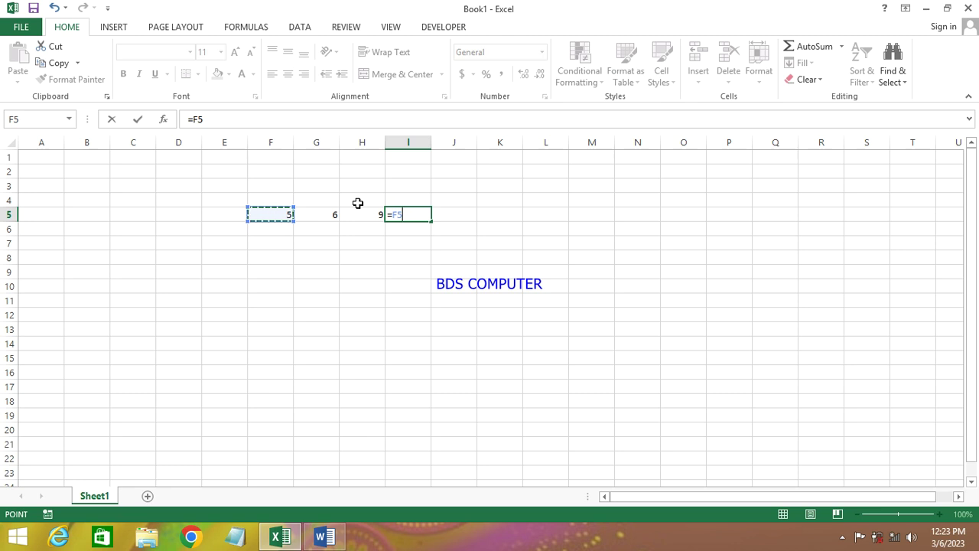
pyautogui.write('+')
pyautogui.click(317, 213)
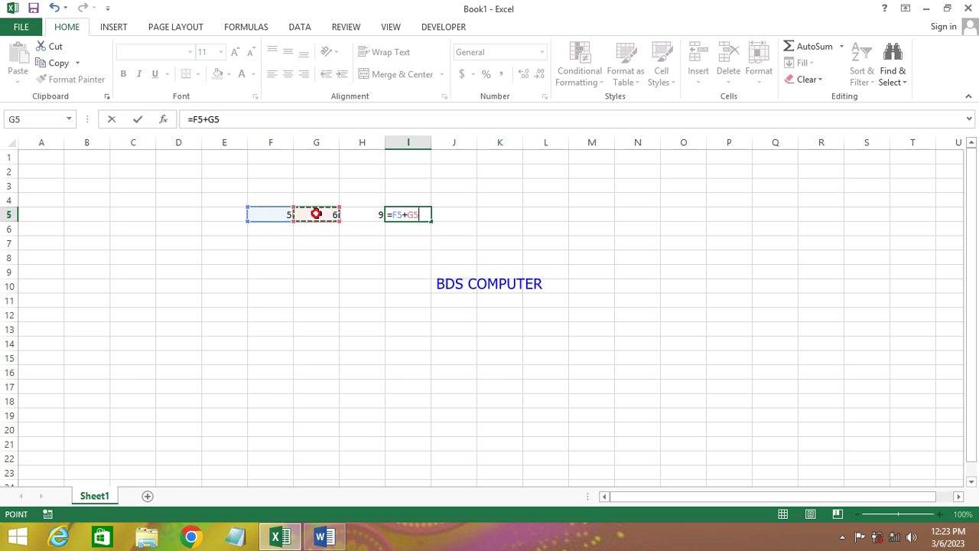
pyautogui.write('+')
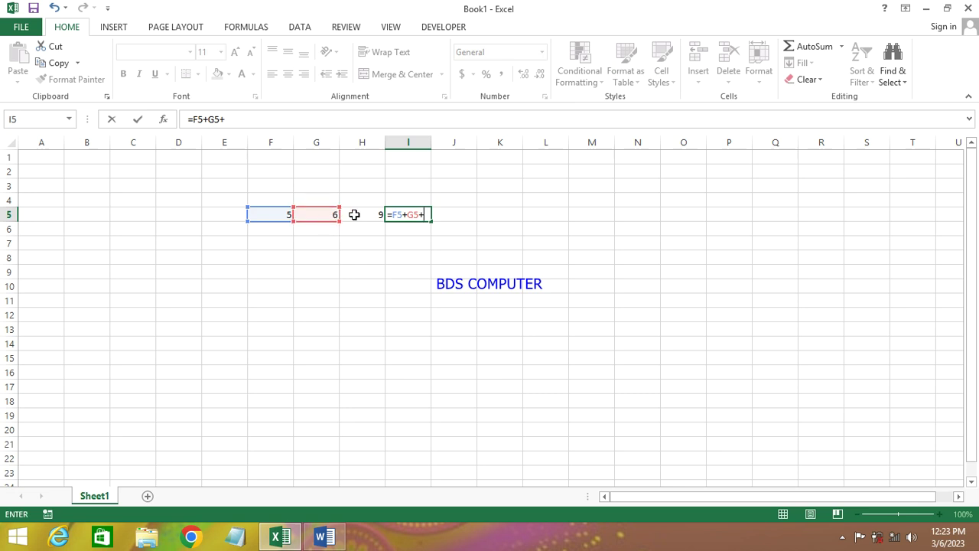
pyautogui.click(358, 214)
pyautogui.press('Return')
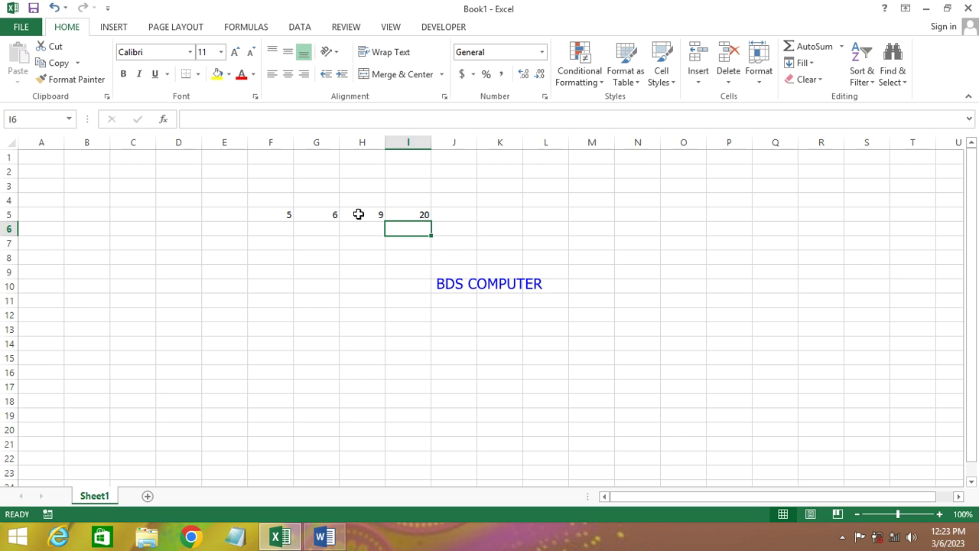
# Enter =SUM(F5:H5) in I7, also giving 20
pyautogui.click(407, 239)
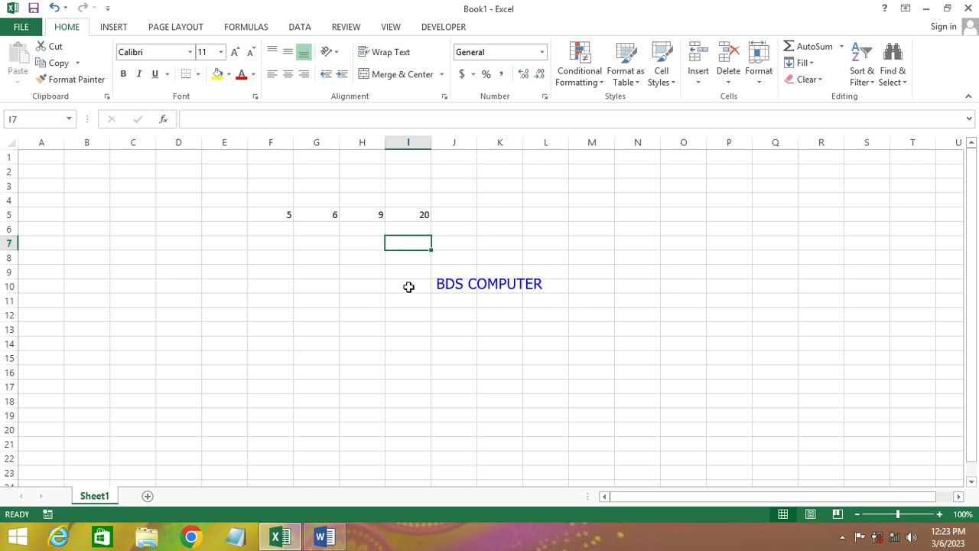
pyautogui.write('=S')
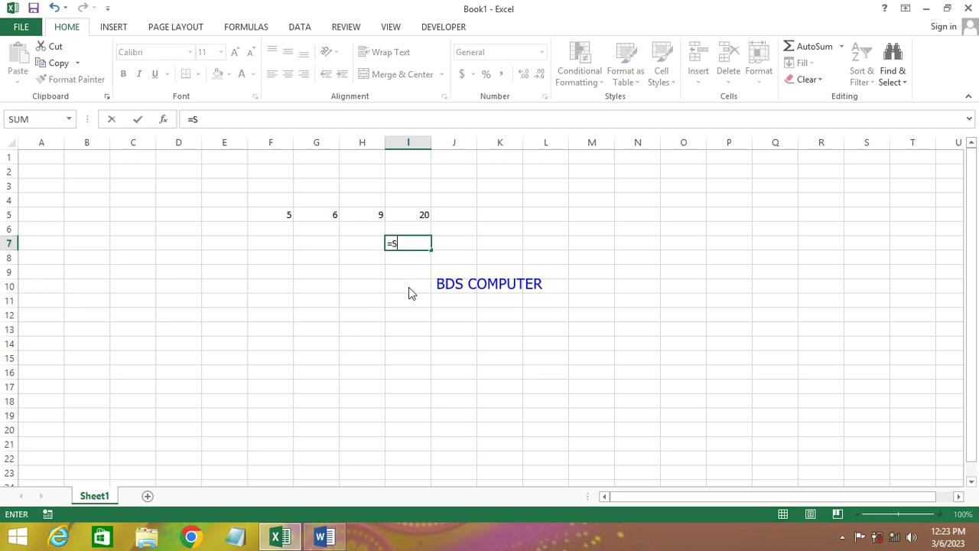
pyautogui.write('UM')
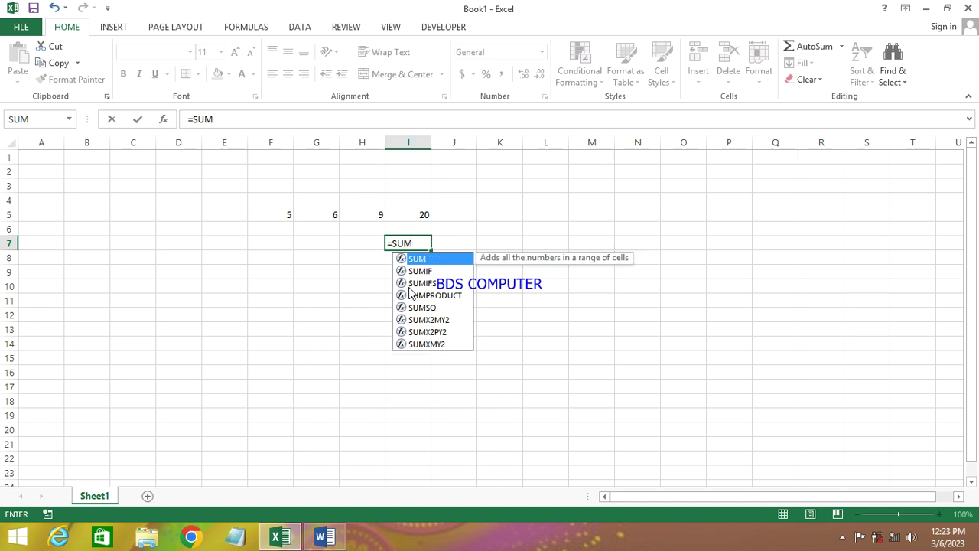
pyautogui.write('(')
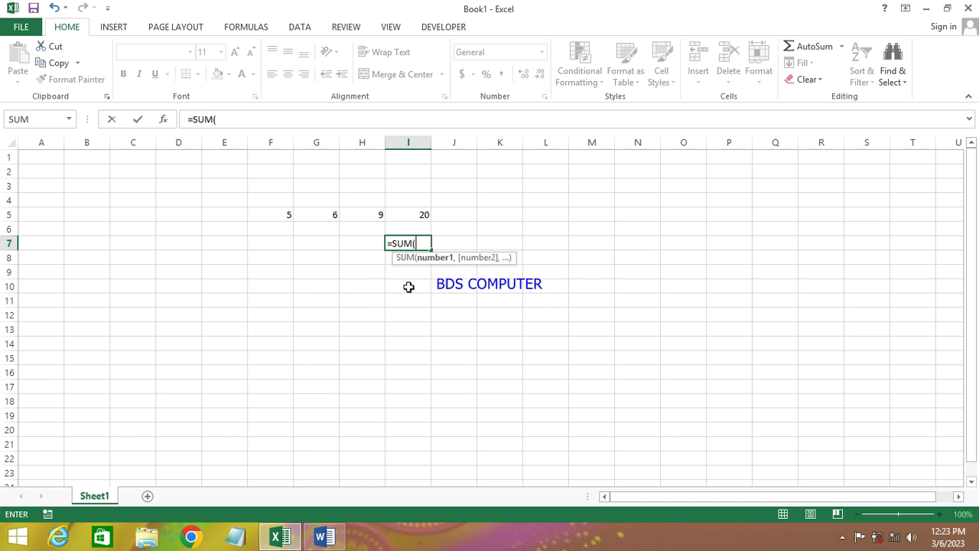
pyautogui.click(275, 213)
pyautogui.moveTo(317, 215); pyautogui.dragTo(368, 215)
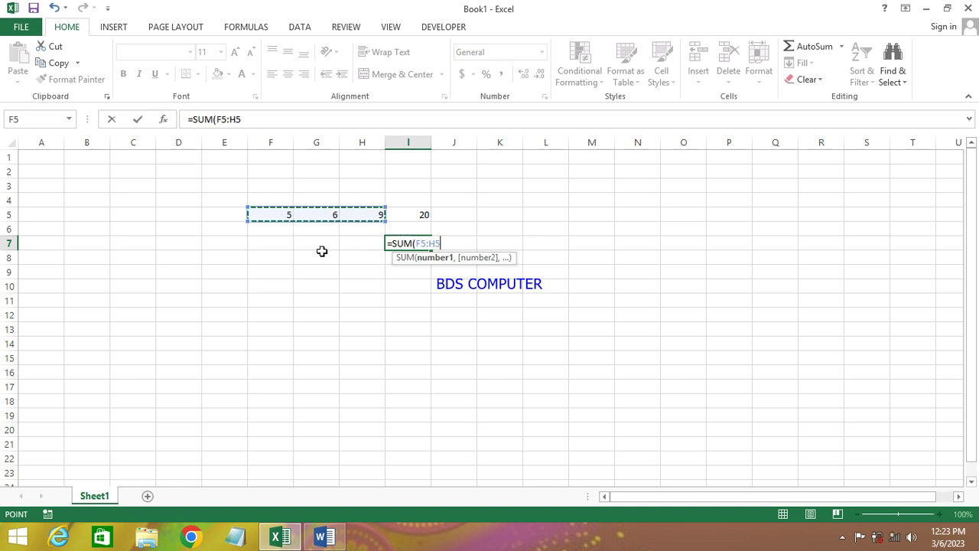
pyautogui.write(')')
pyautogui.press('Return')
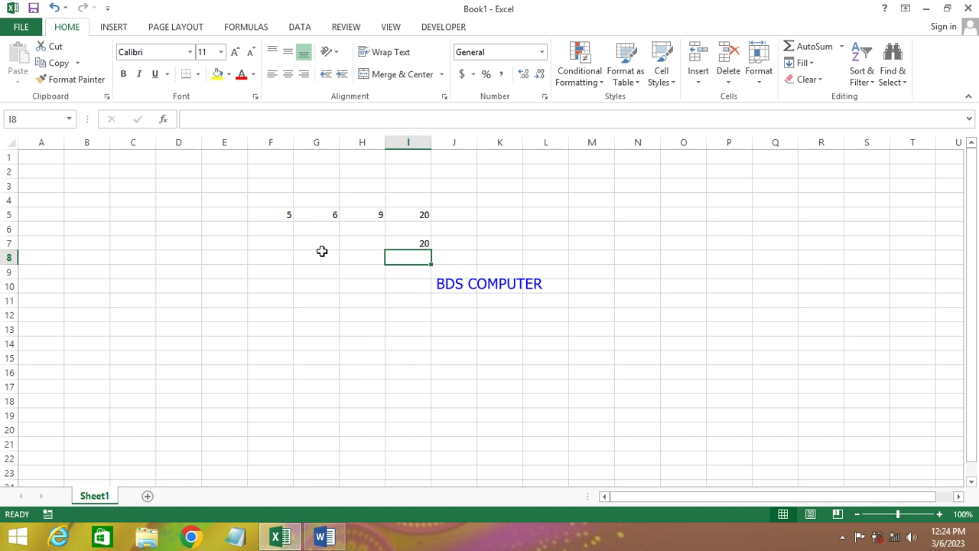
# Compare the SUM formula in I7 with the addition formula in I5
pyautogui.click(403, 243)
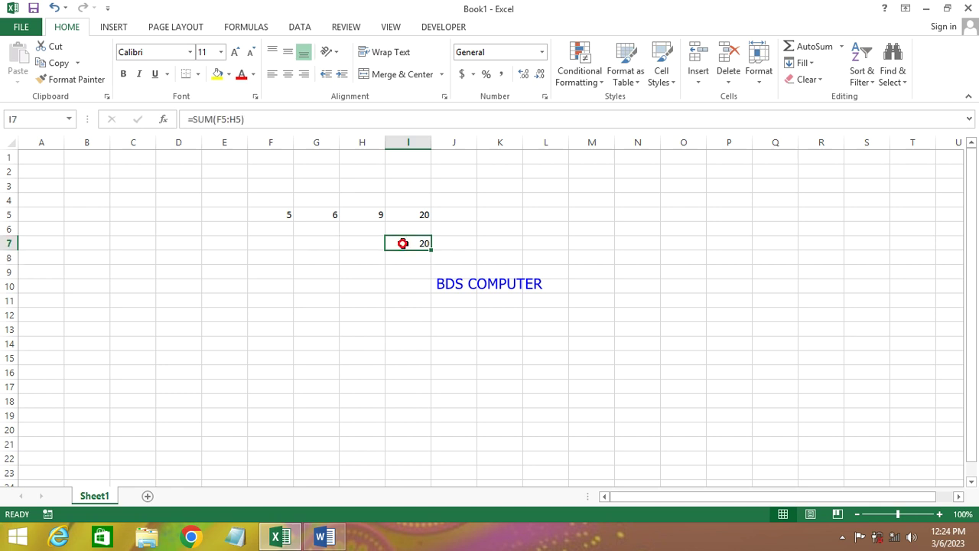
pyautogui.click(417, 213)
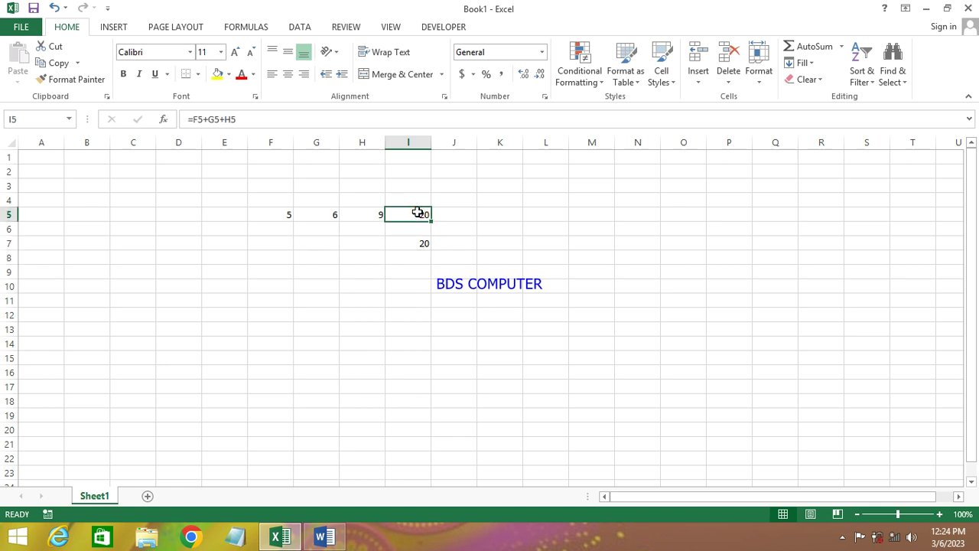
pyautogui.click(411, 242)
# Label J7 as 'Function' and J5 as 'Formula'
pyautogui.click(443, 244)
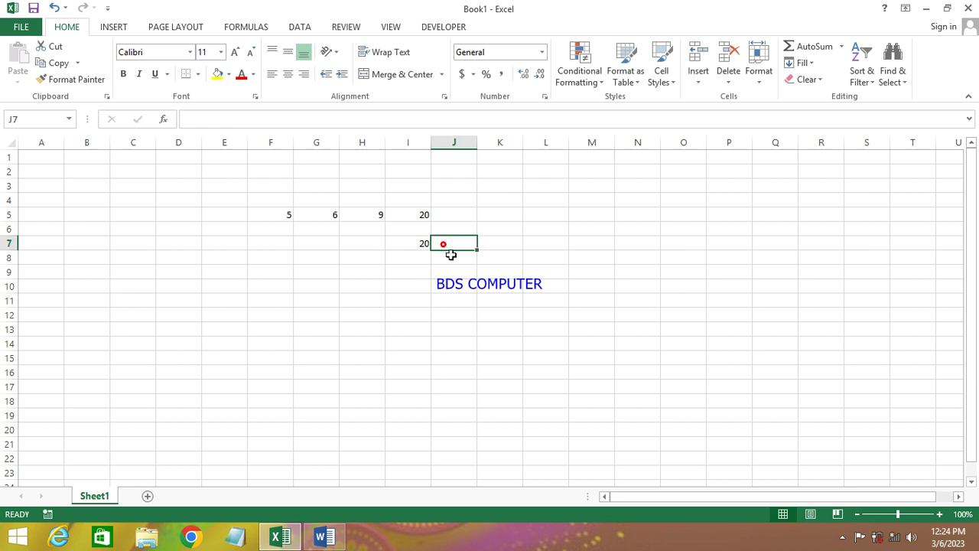
pyautogui.write('f')
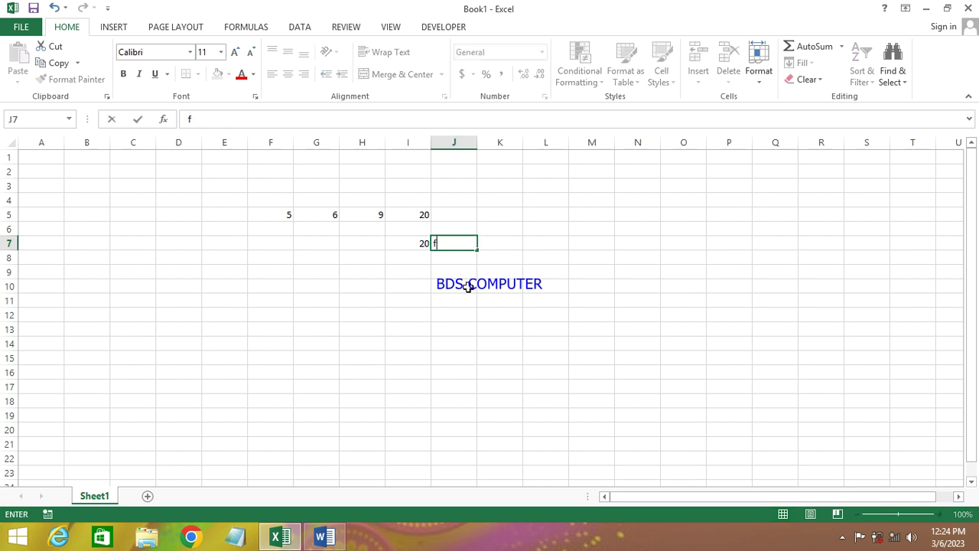
pyautogui.write('UNCTIO')
pyautogui.write('N')
pyautogui.press('Up')
pyautogui.press('Up')
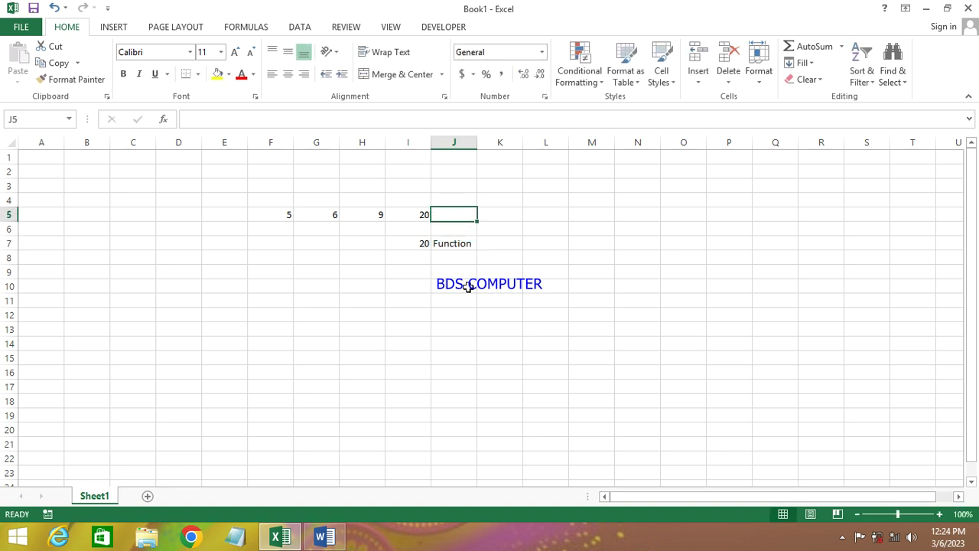
pyautogui.write('Fo')
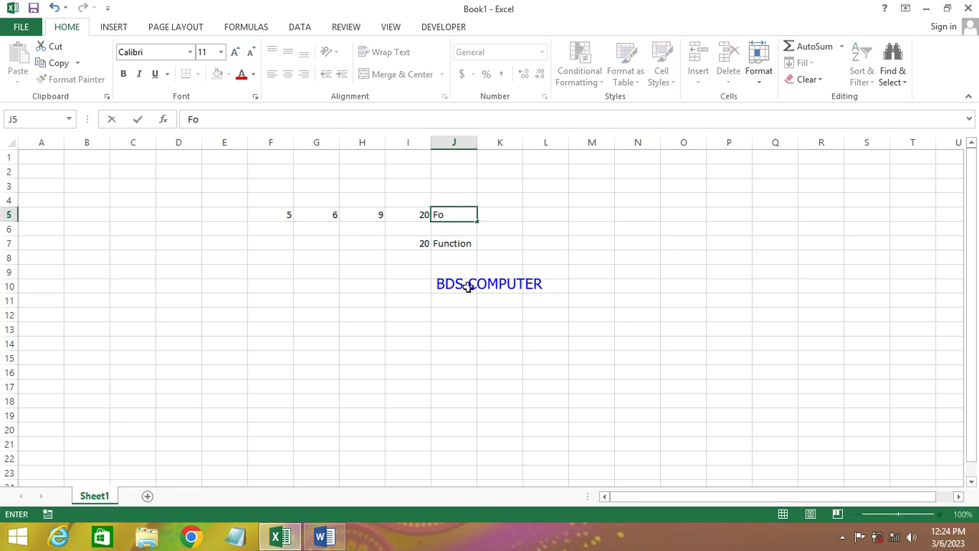
pyautogui.write('rmaula')
pyautogui.hotkey('ctrl', 'Return')
pyautogui.press('Return')
# Review the Formula and Function labels alongside their formulas in I5 and I7
pyautogui.click(463, 217)
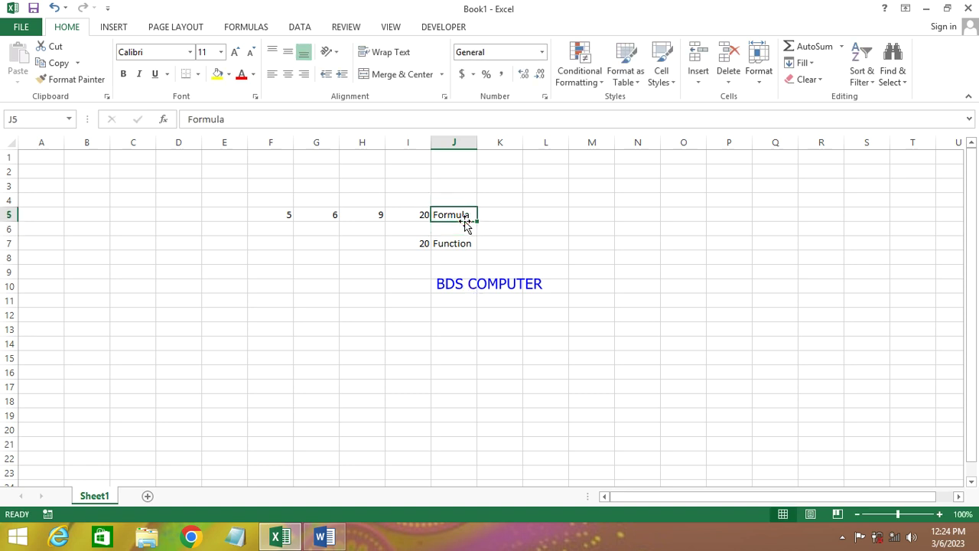
pyautogui.click(406, 215)
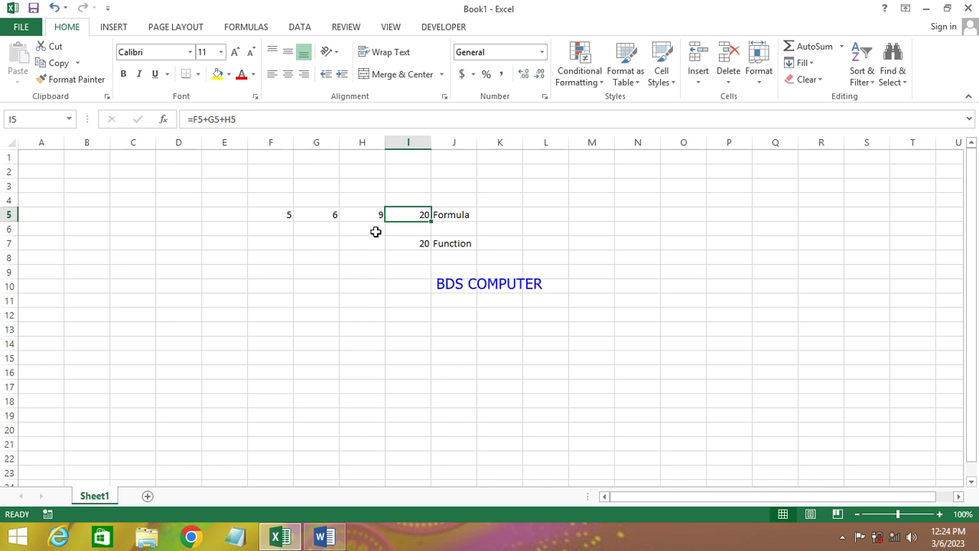
pyautogui.click(448, 244)
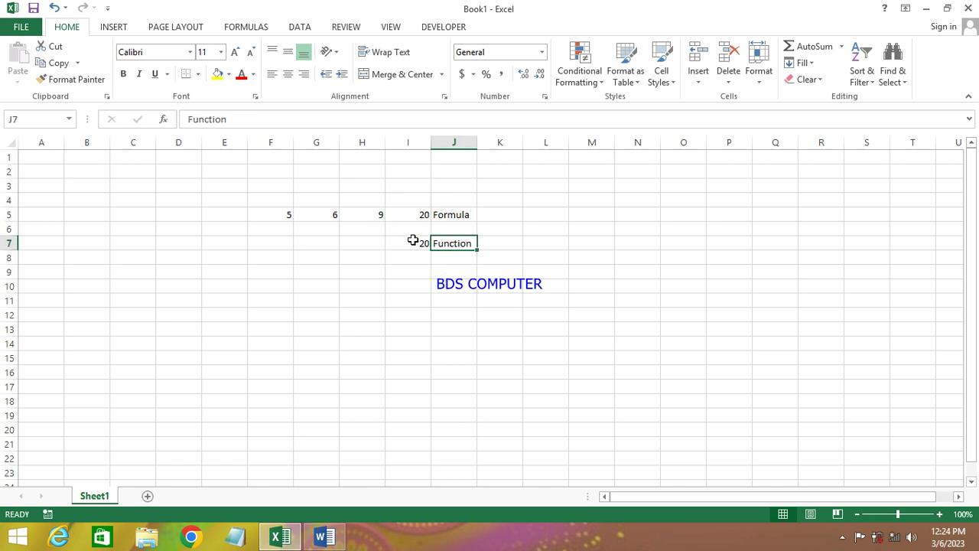
pyautogui.click(413, 241)
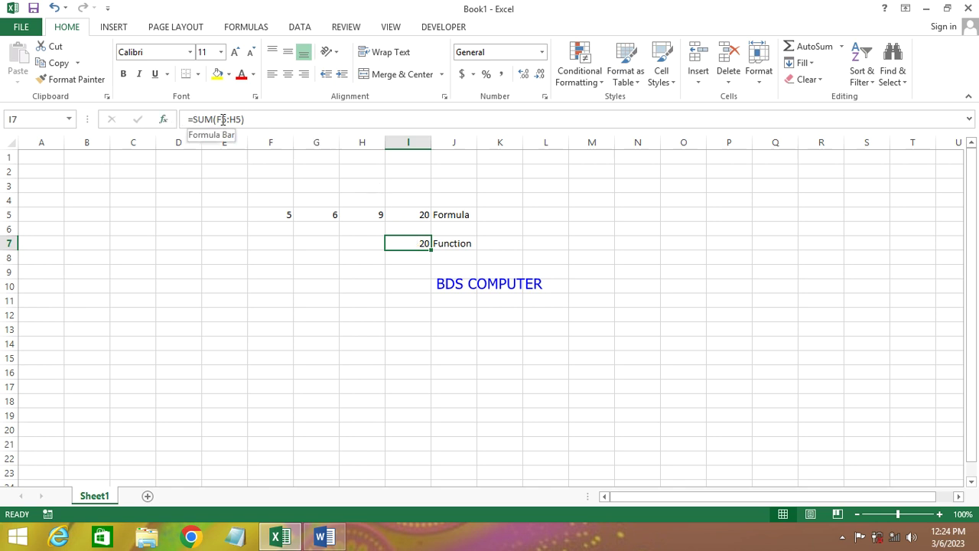
pyautogui.click(357, 291)
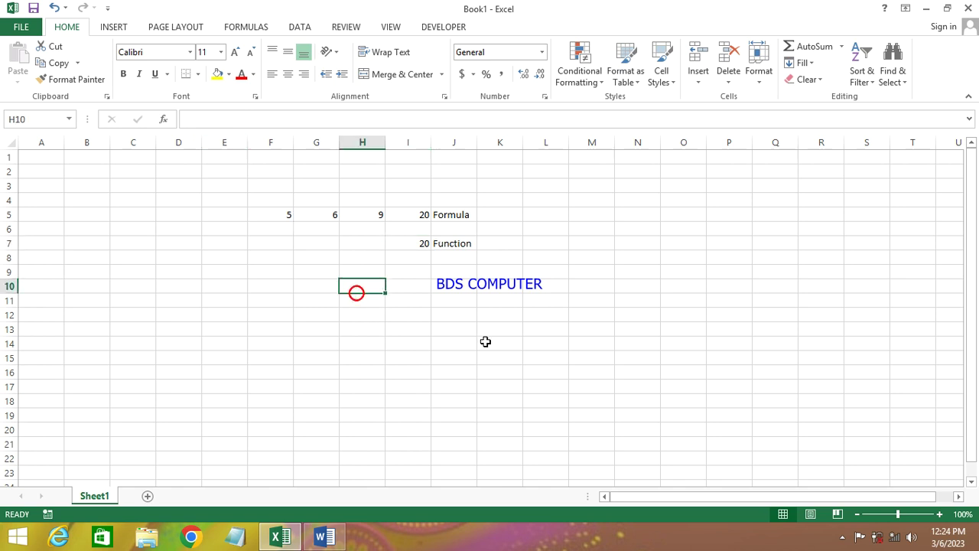
# Start typing =a in H10, browse the function suggestions, then cancel the entry
pyautogui.write('=a')
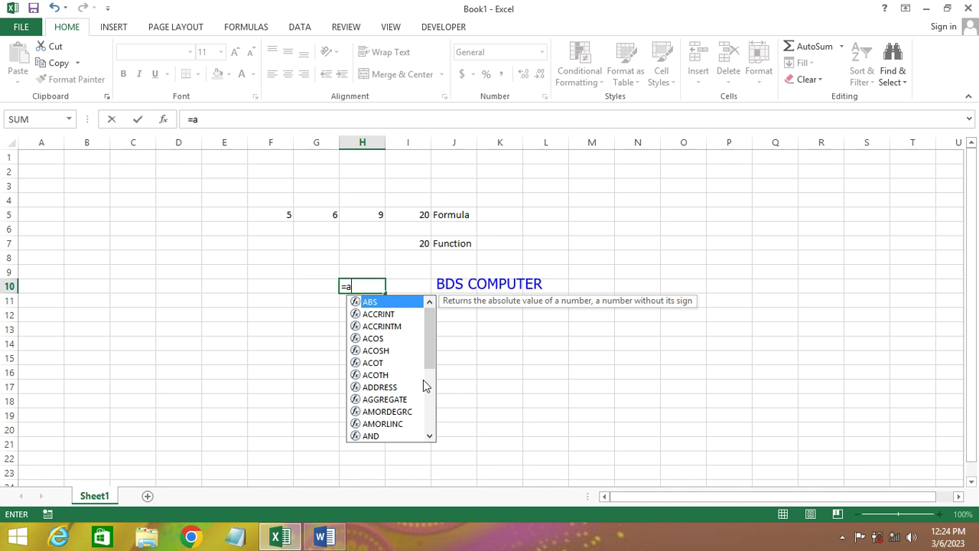
pyautogui.moveTo(431, 353); pyautogui.dragTo(430, 436)
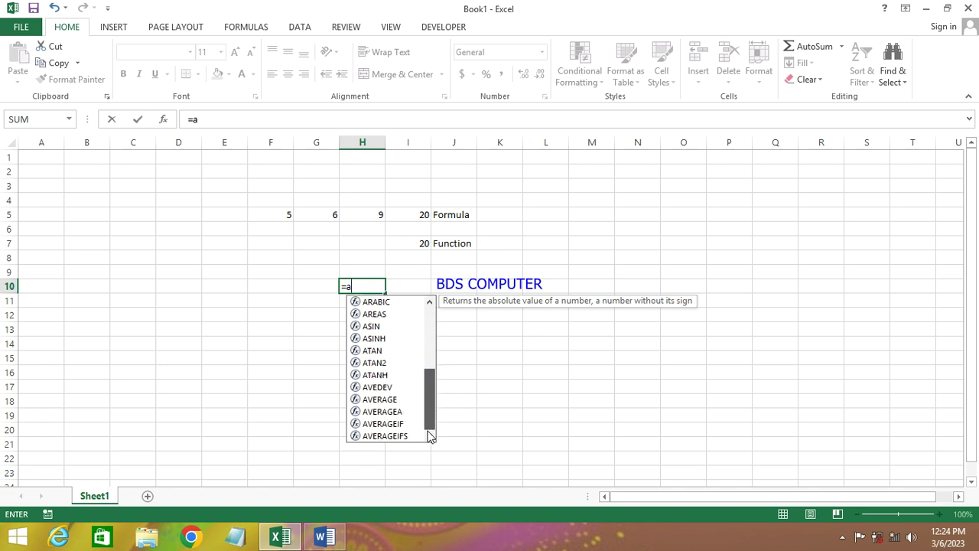
pyautogui.moveTo(430, 436); pyautogui.dragTo(437, 323)
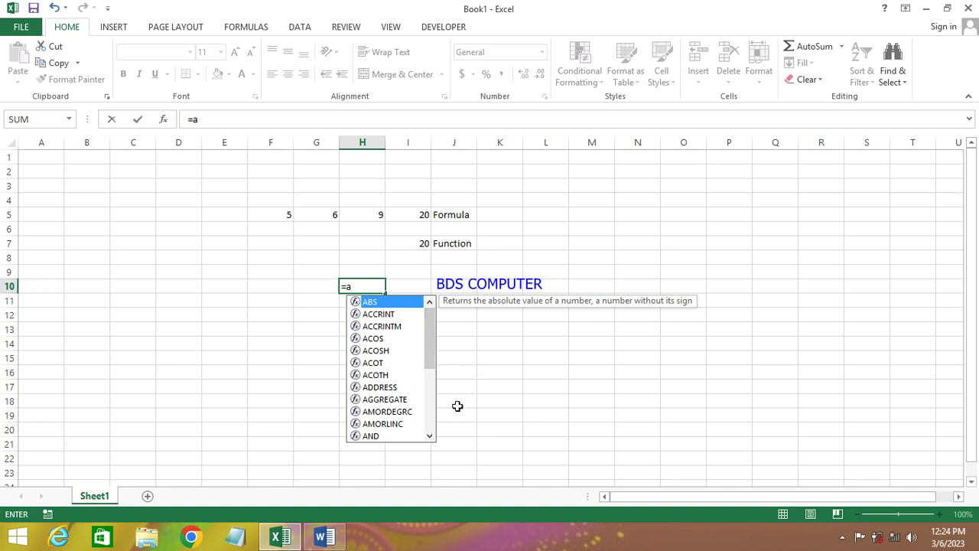
pyautogui.press('Escape')
pyautogui.press('Escape')
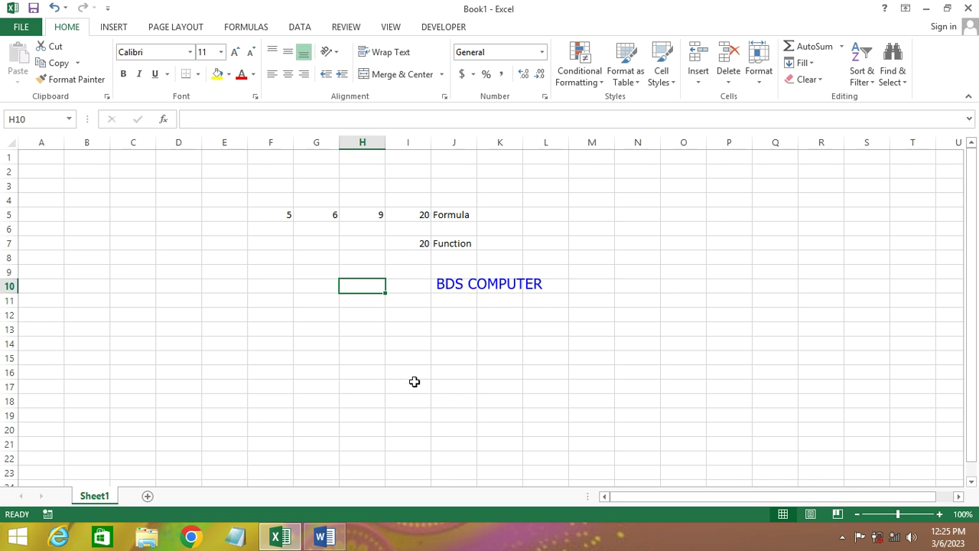
pyautogui.click(325, 537)
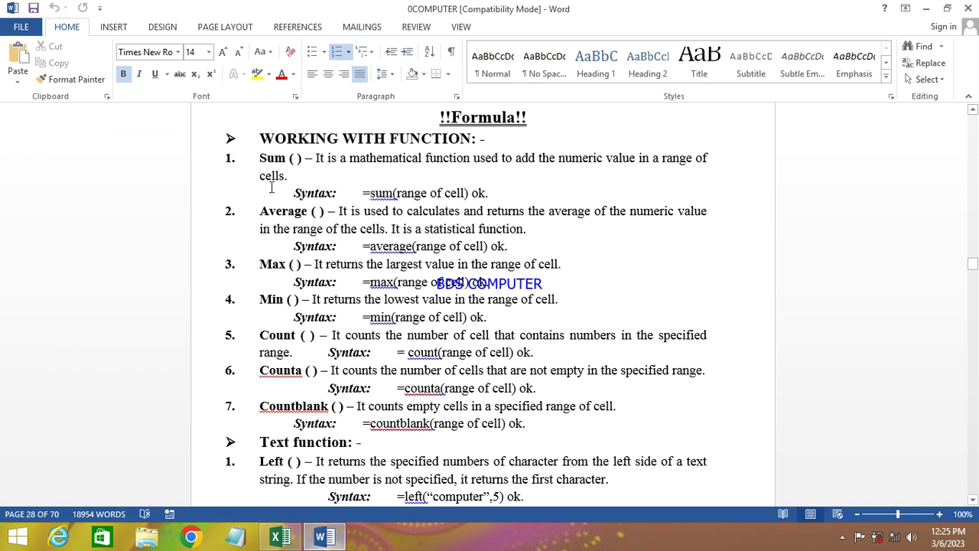
pyautogui.moveTo(259, 158); pyautogui.dragTo(327, 159)
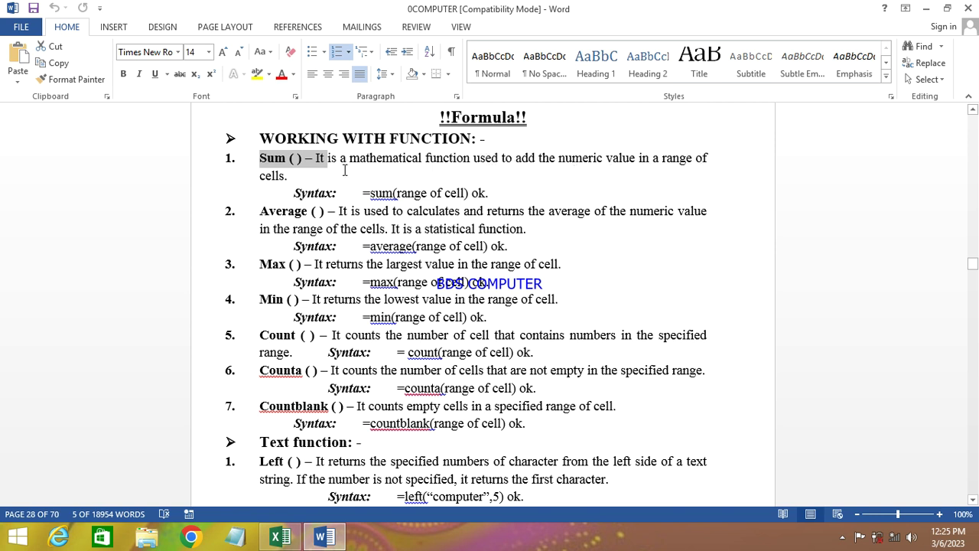
pyautogui.click(296, 175)
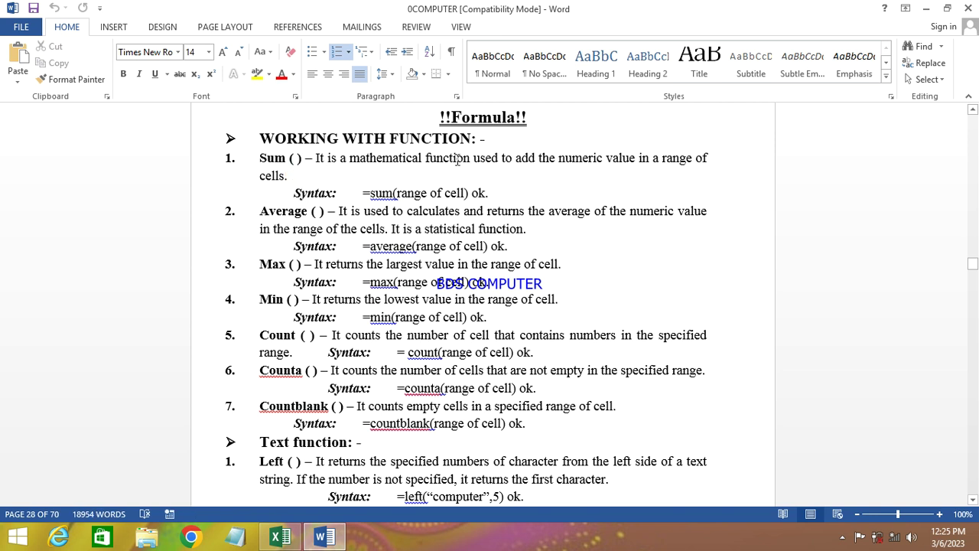
pyautogui.doubleClick(426, 157)
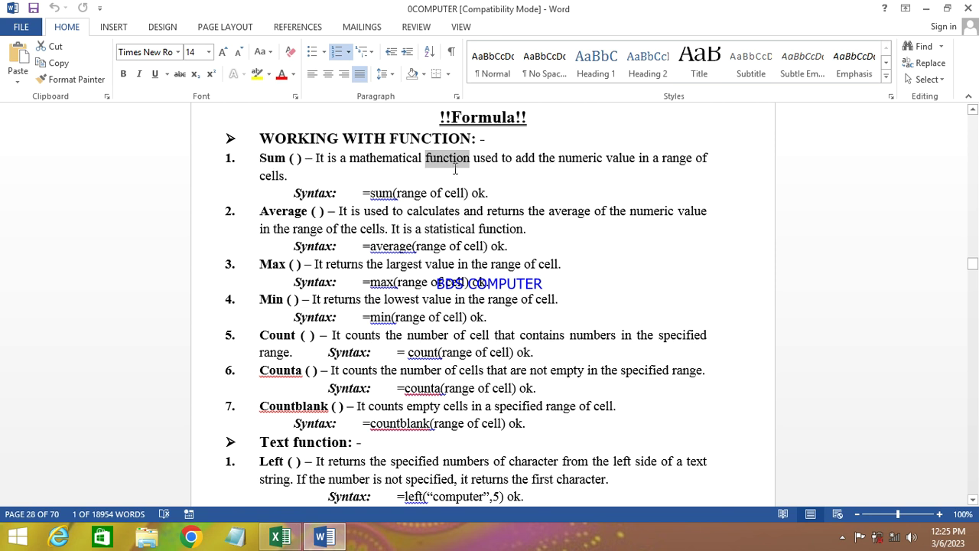
pyautogui.click(282, 539)
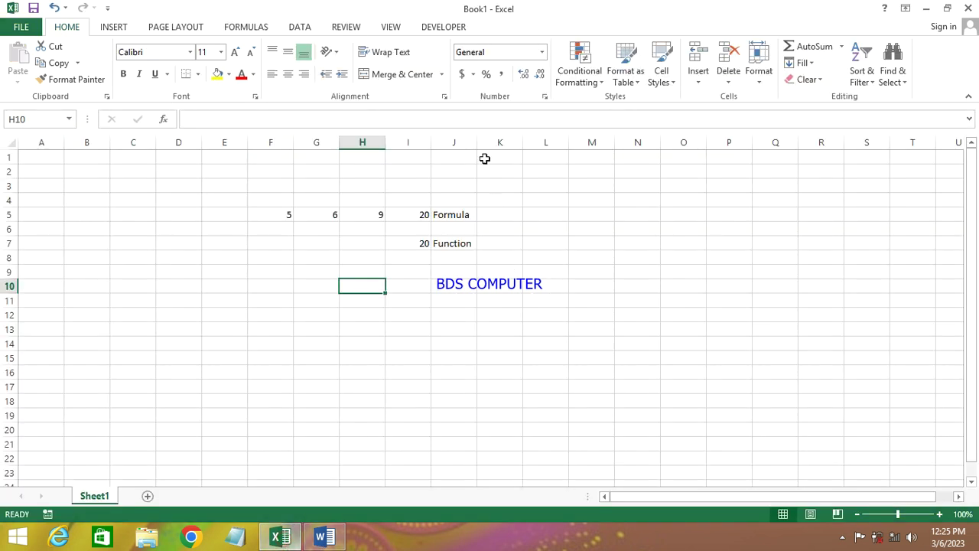
# Browse to Local Disk (E:) > EXCEL WORK and open the weekly Report workbook
pyautogui.click(26, 30)
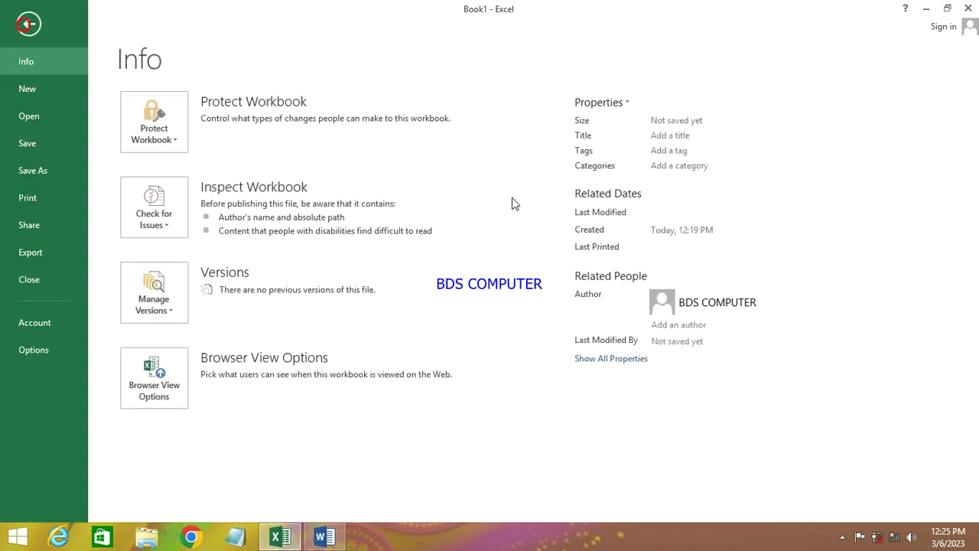
pyautogui.click(28, 116)
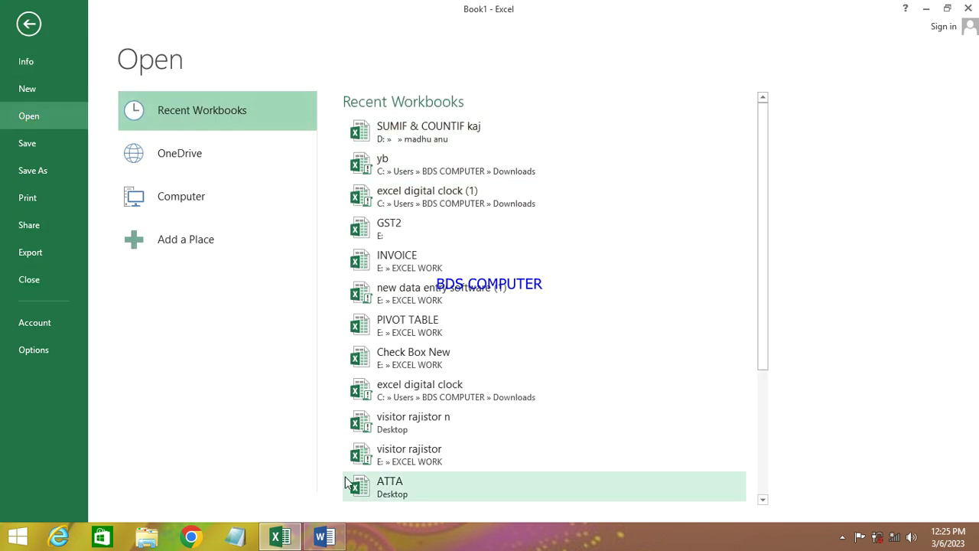
pyautogui.click(197, 197)
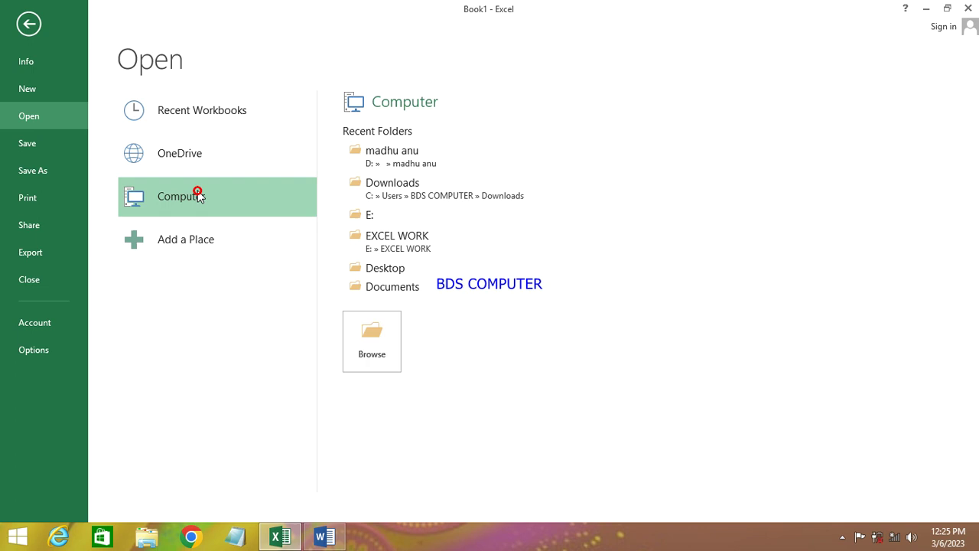
pyautogui.click(380, 336)
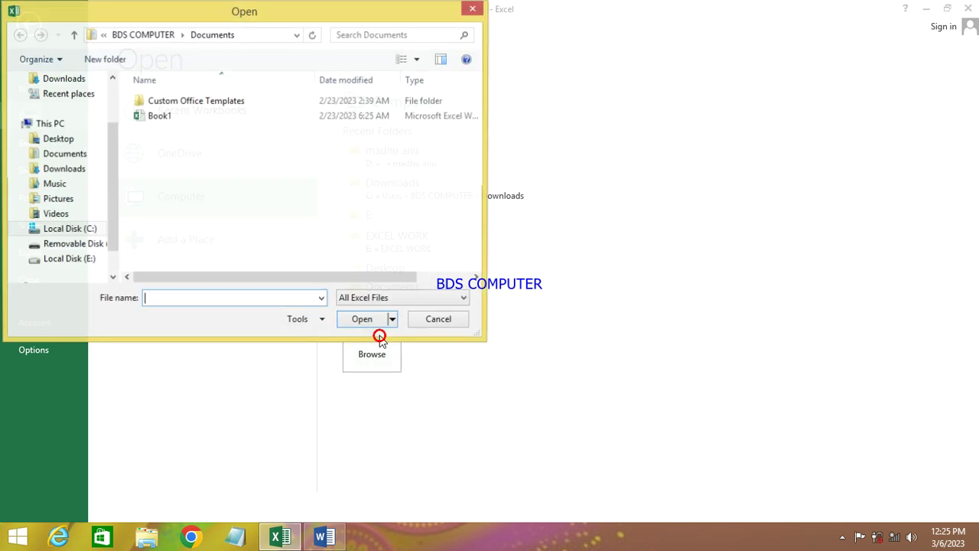
pyautogui.click(95, 260)
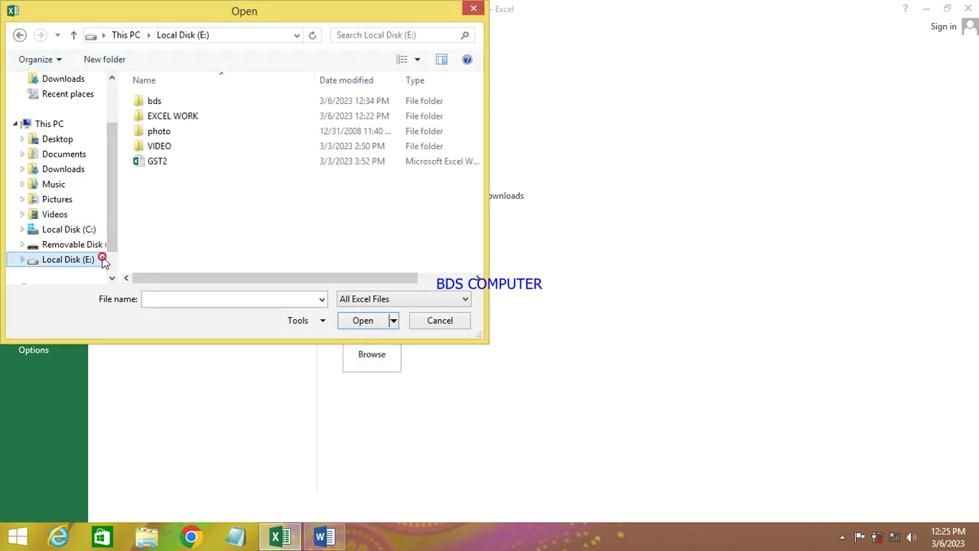
pyautogui.doubleClick(170, 117)
pyautogui.click(170, 147)
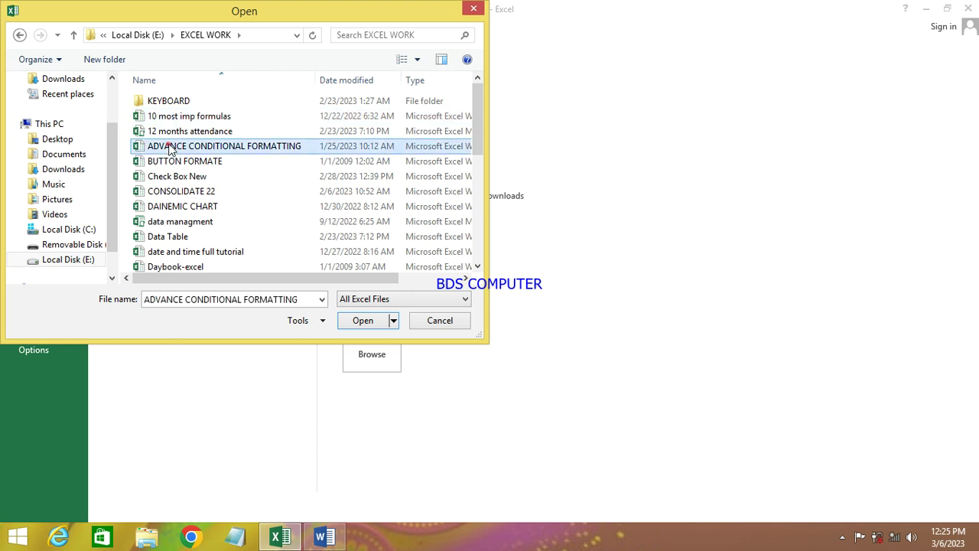
pyautogui.press('End')
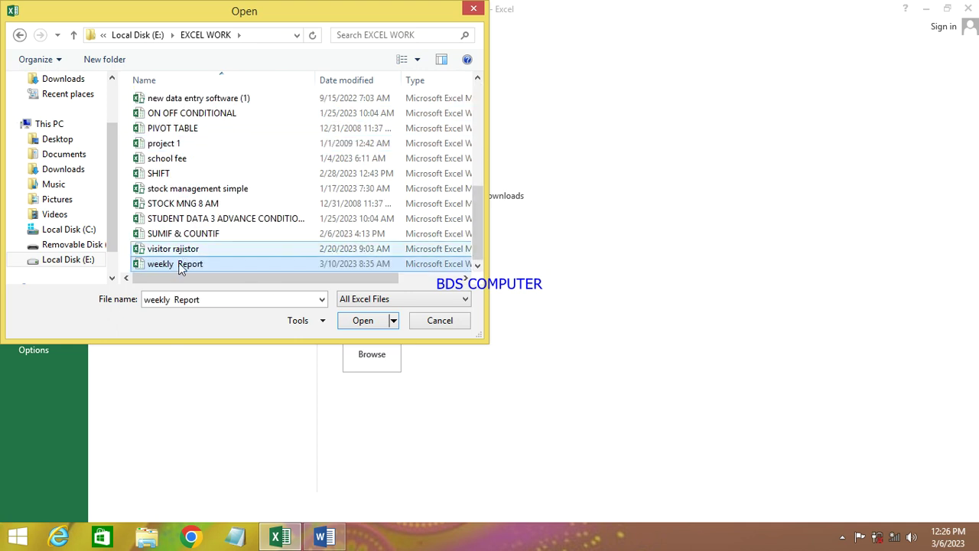
pyautogui.doubleClick(180, 264)
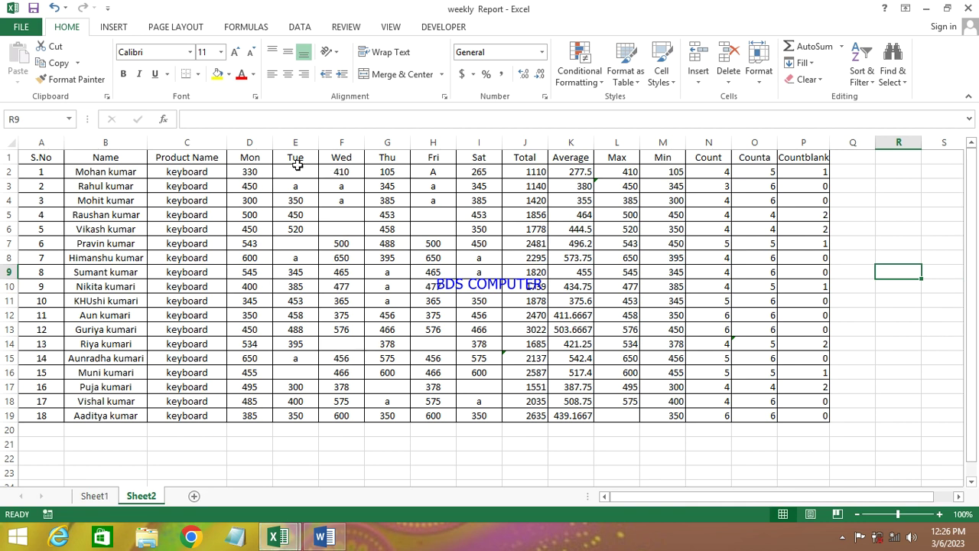
# Delete the Total through Countblank results in J2:P19, leaving the headings
pyautogui.moveTo(524, 171)
pyautogui.mouseDown()
pyautogui.moveTo(808, 403)
pyautogui.moveTo(809, 417)
pyautogui.mouseUp()
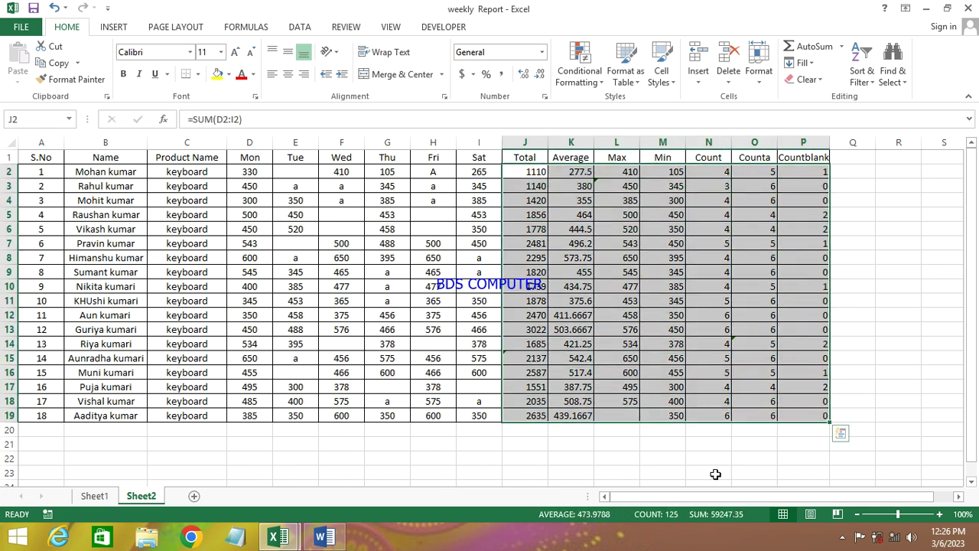
pyautogui.press('Delete')
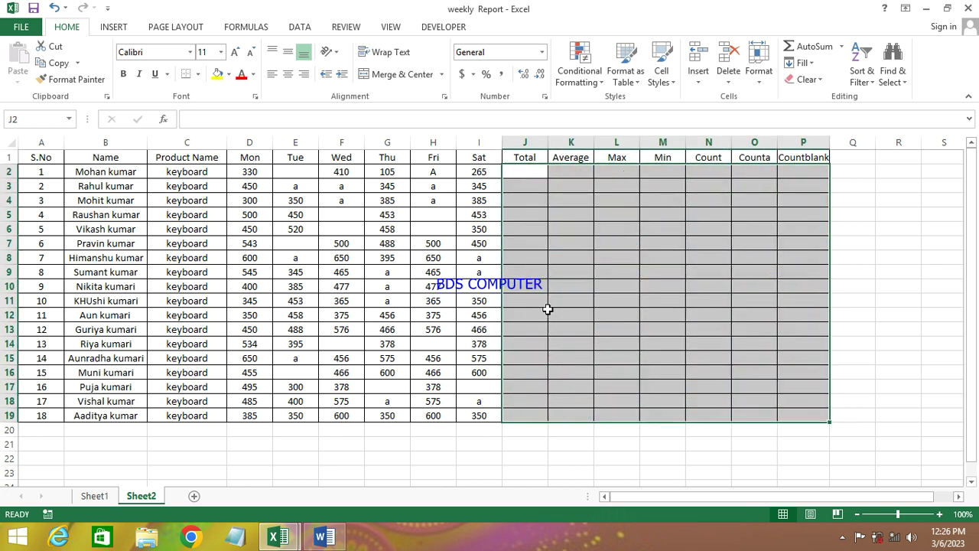
pyautogui.click(550, 297)
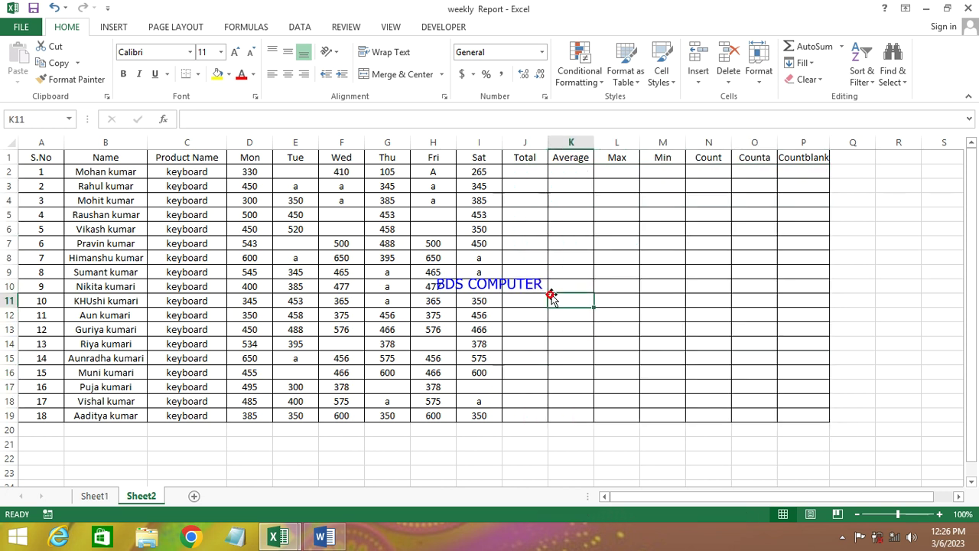
pyautogui.click(533, 173)
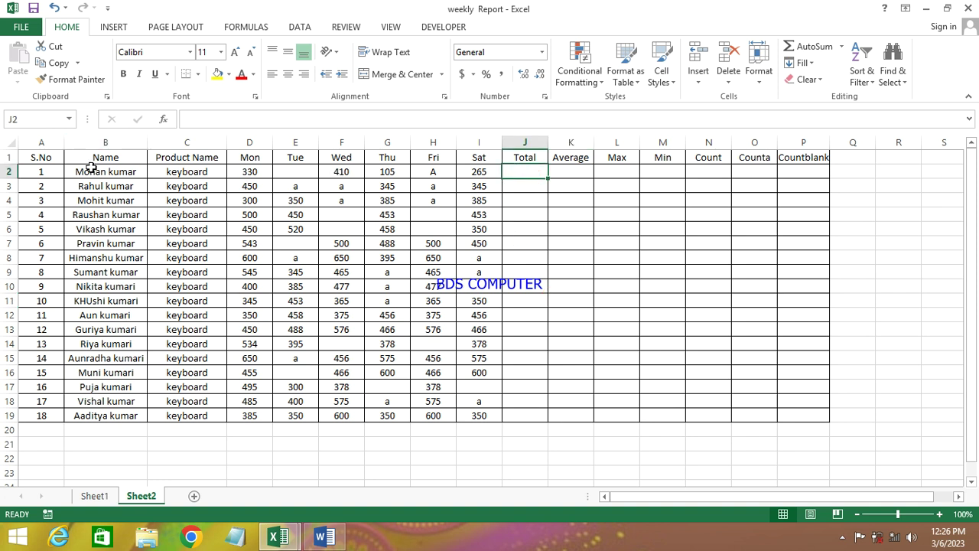
pyautogui.moveTo(92, 172); pyautogui.dragTo(110, 423)
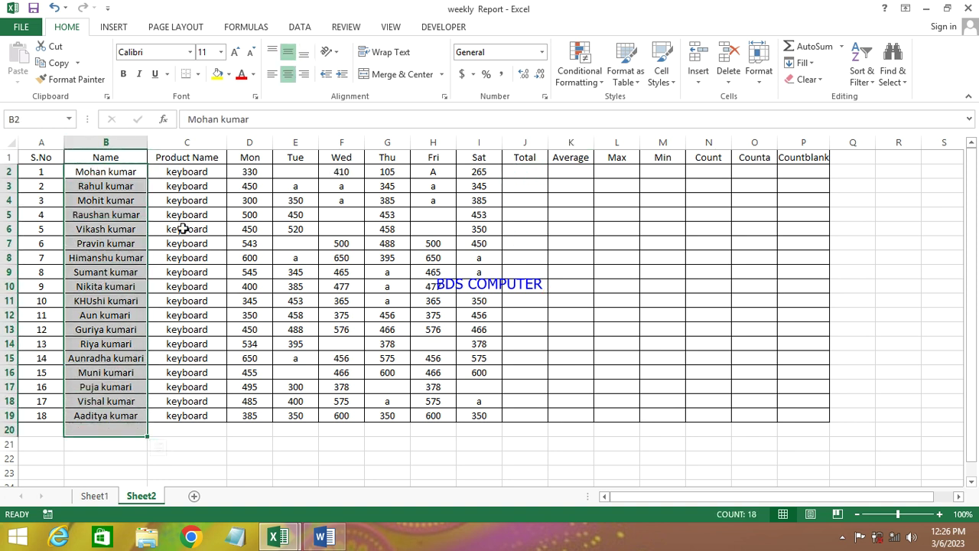
pyautogui.click(192, 157)
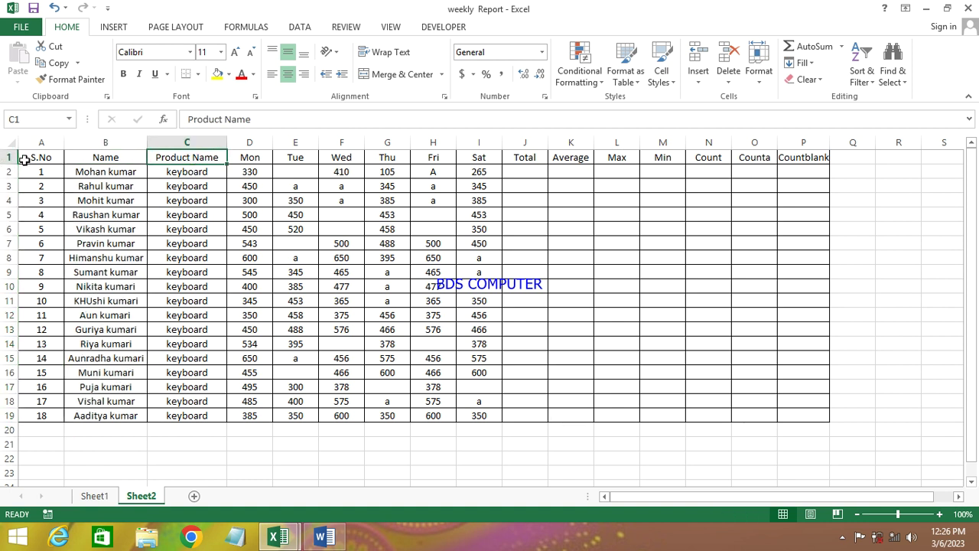
# Format header row A1:P1 with yellow fill, bold text and a taller row height
pyautogui.moveTo(40, 157); pyautogui.dragTo(821, 150)
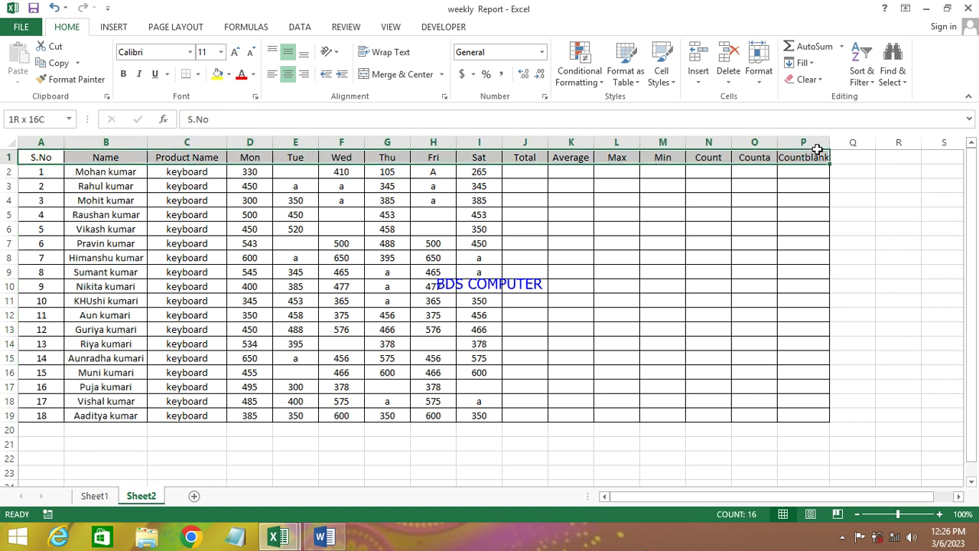
pyautogui.click(218, 75)
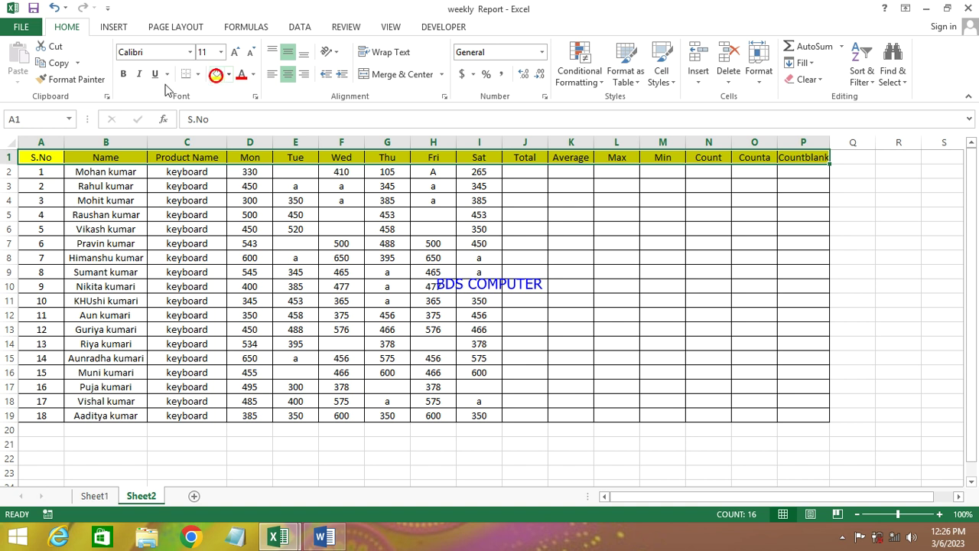
pyautogui.click(124, 74)
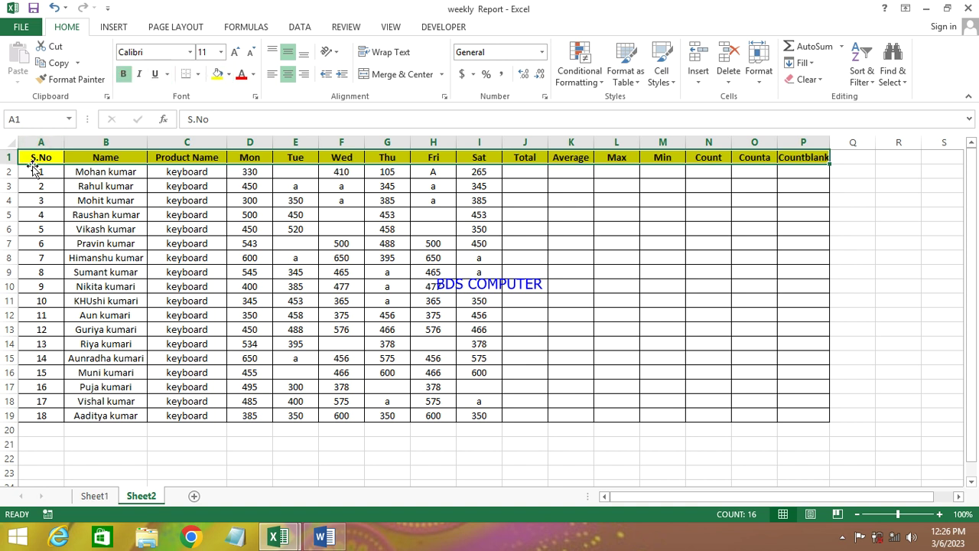
pyautogui.moveTo(6, 164); pyautogui.dragTo(9, 176)
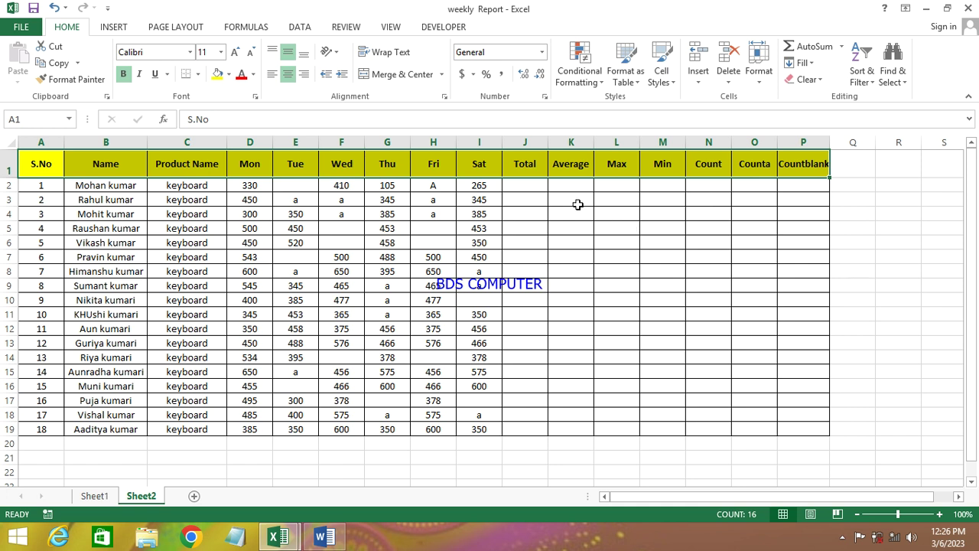
pyautogui.click(520, 185)
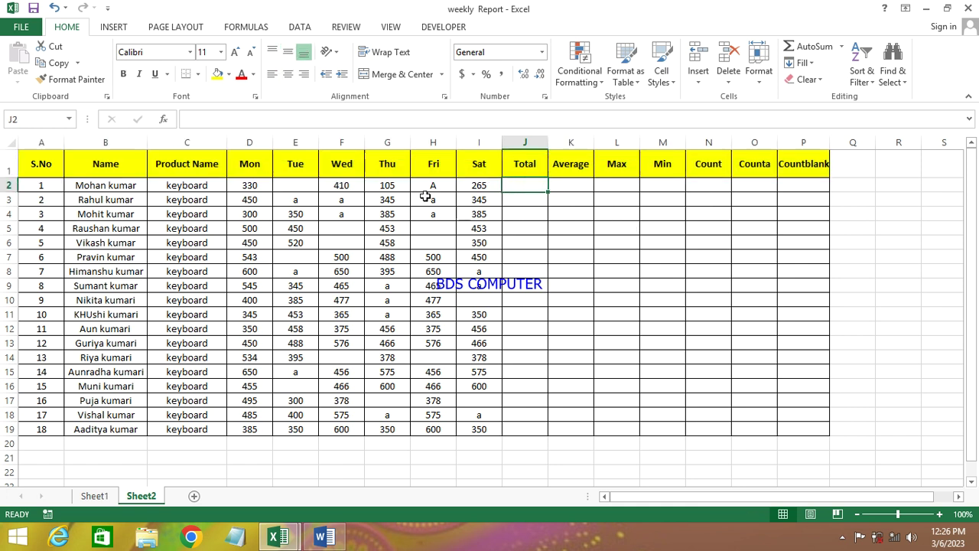
pyautogui.click(121, 185)
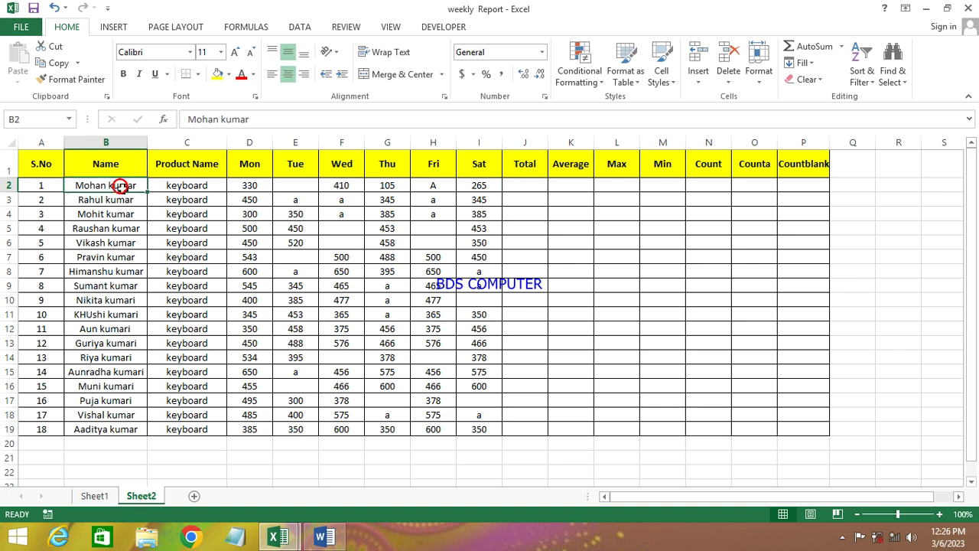
pyautogui.click(177, 188)
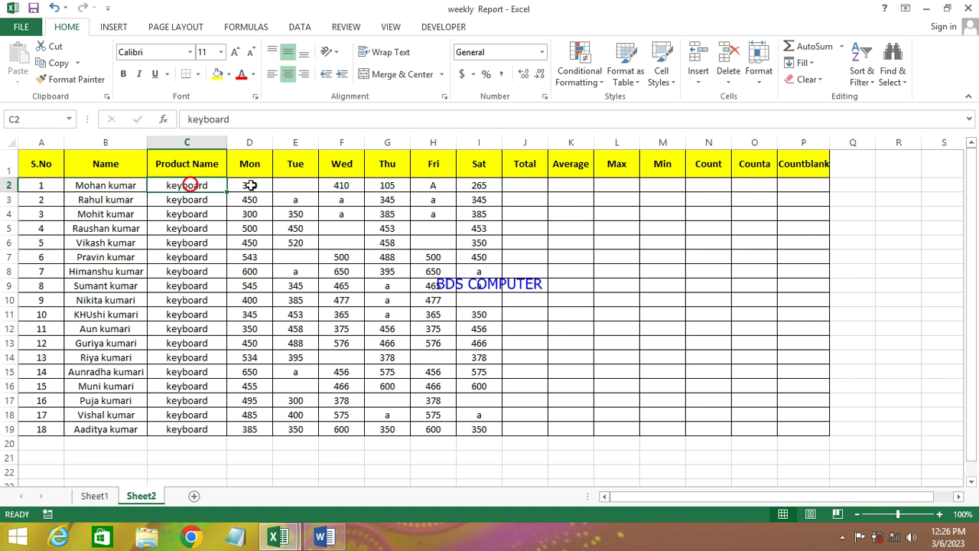
pyautogui.click(479, 163)
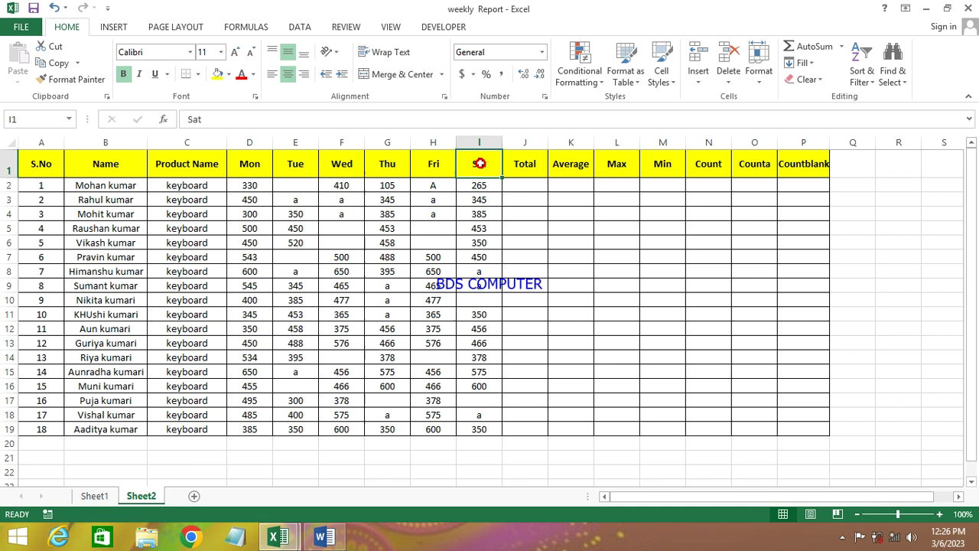
pyautogui.click(530, 186)
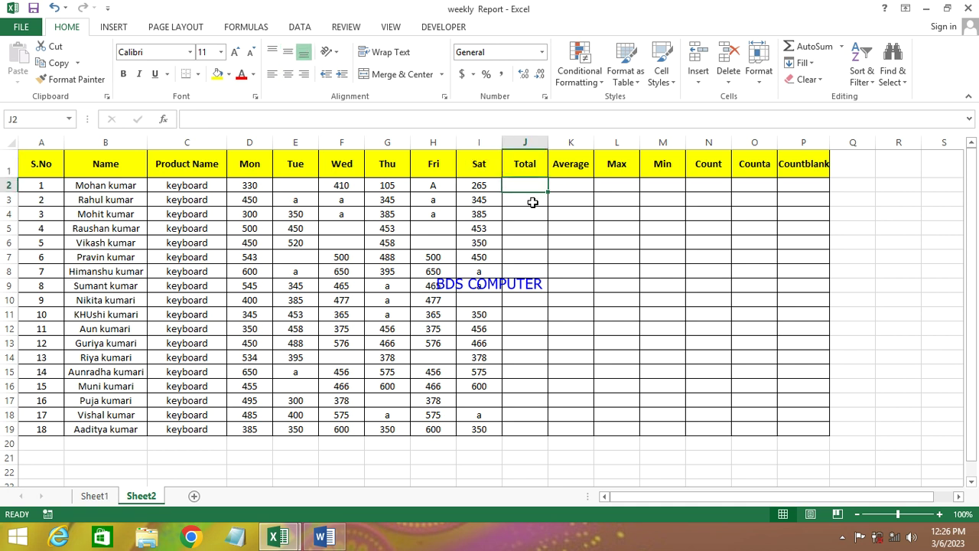
pyautogui.click(253, 186)
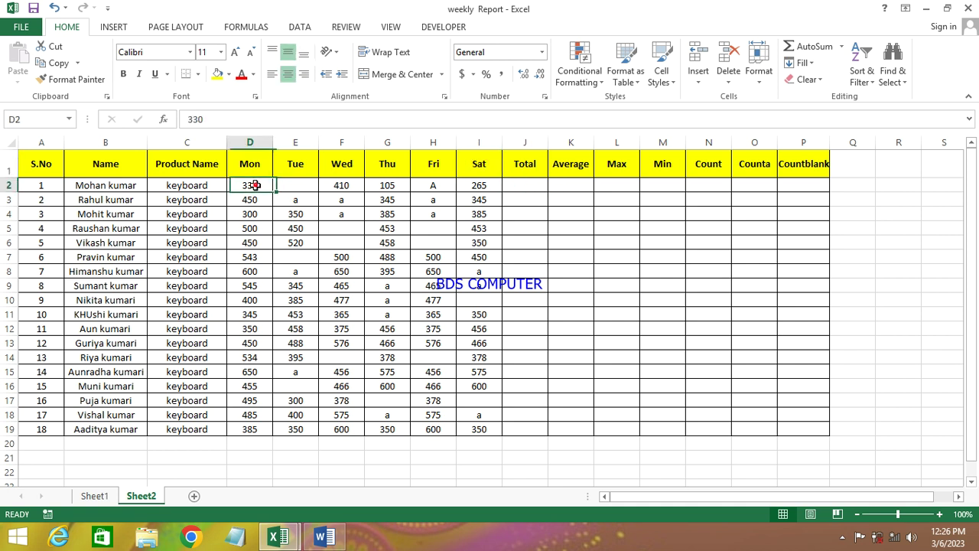
pyautogui.click(295, 189)
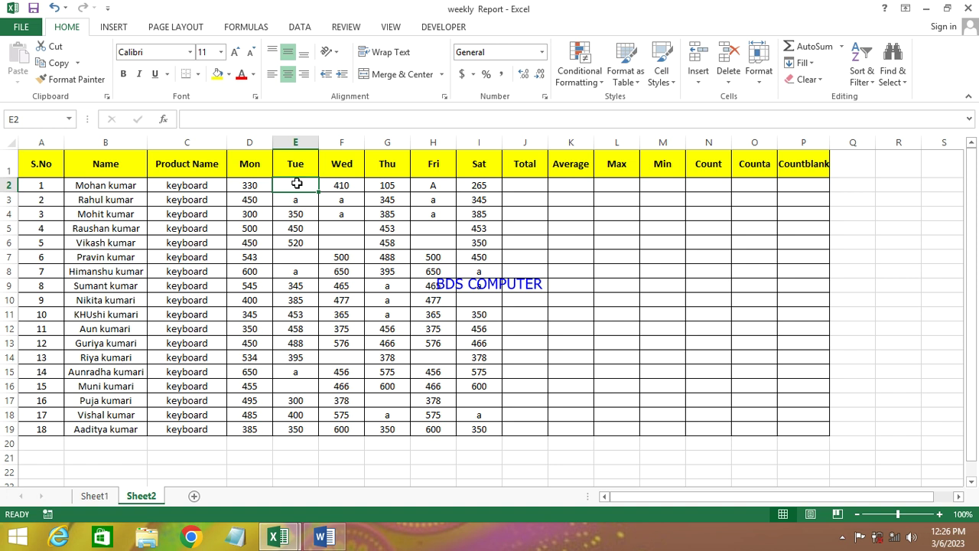
pyautogui.click(348, 185)
pyautogui.click(391, 189)
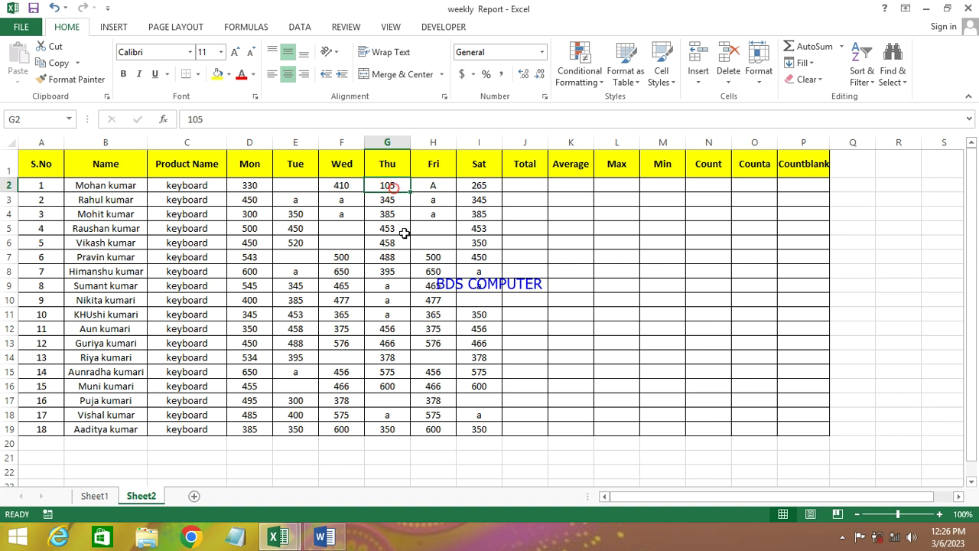
pyautogui.click(441, 189)
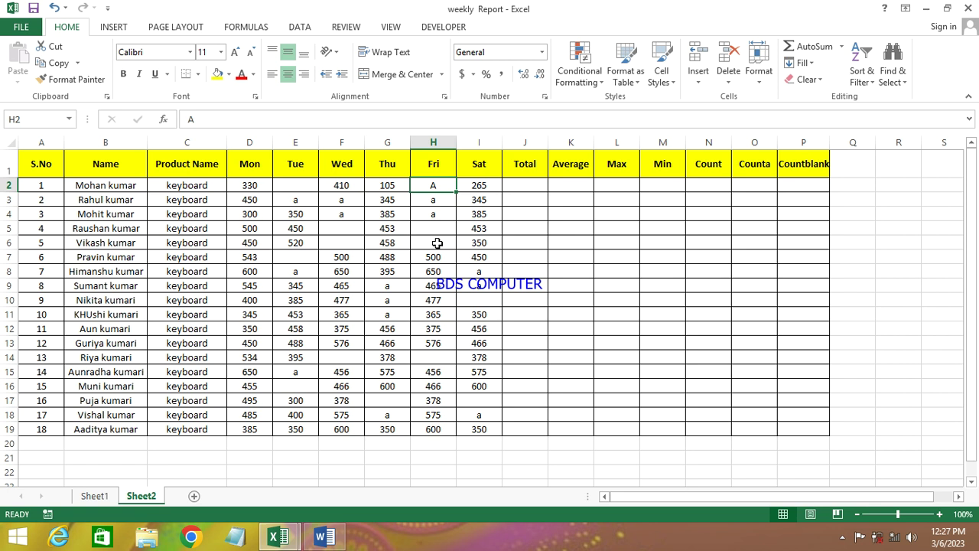
pyautogui.click(480, 186)
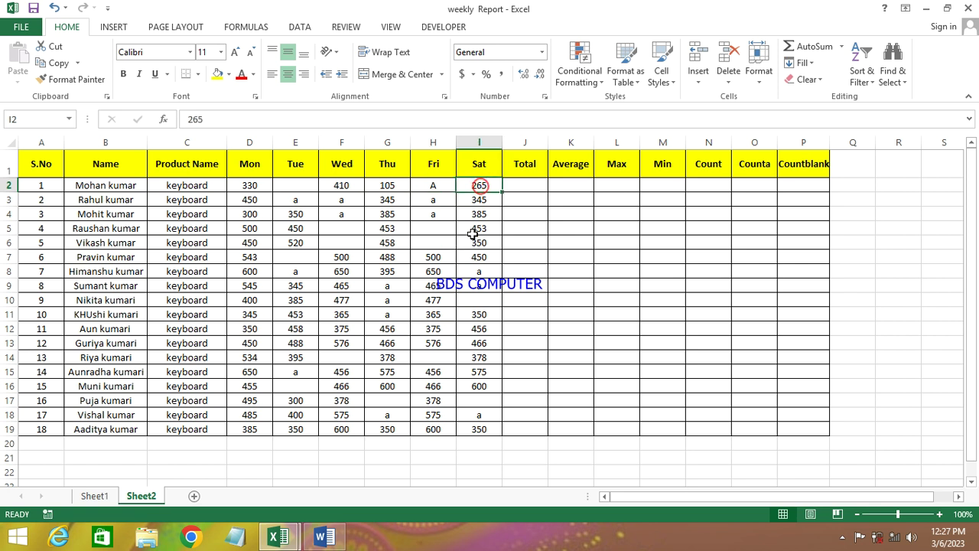
pyautogui.click(530, 186)
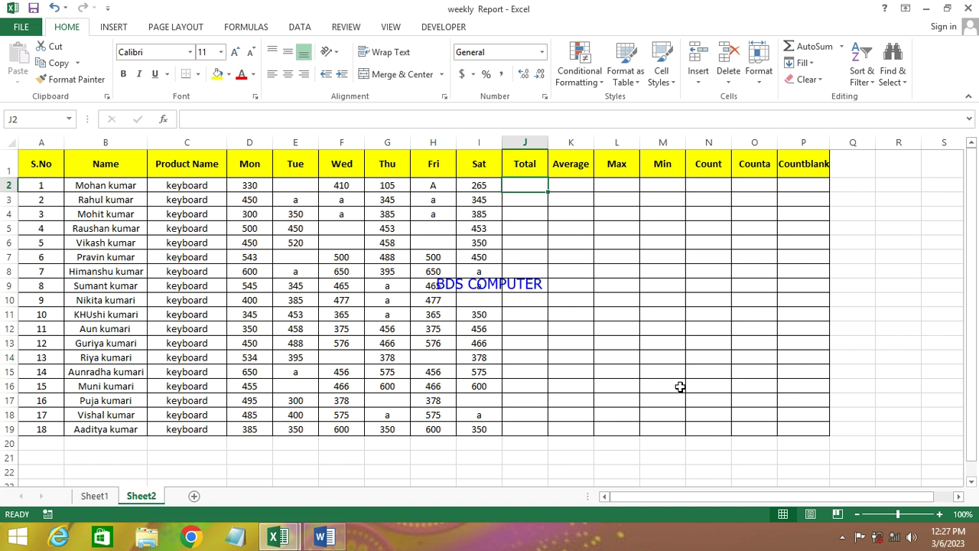
pyautogui.write('=')
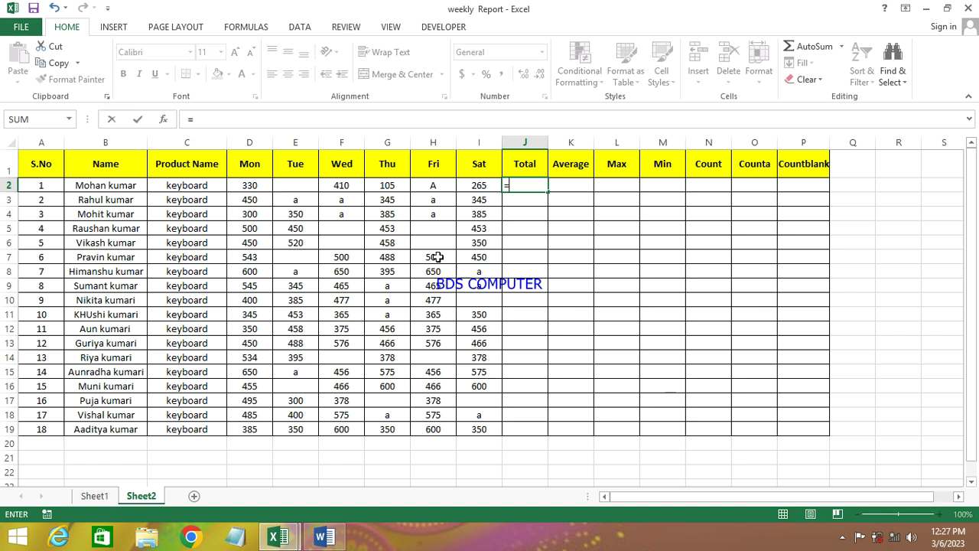
pyautogui.click(249, 185)
pyautogui.write('+')
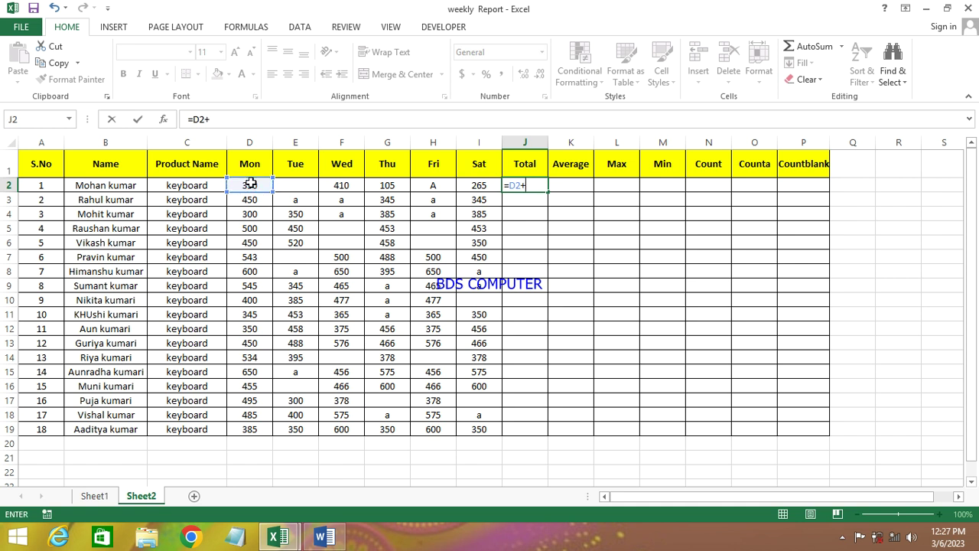
pyautogui.click(302, 191)
pyautogui.write('+')
pyautogui.click(342, 186)
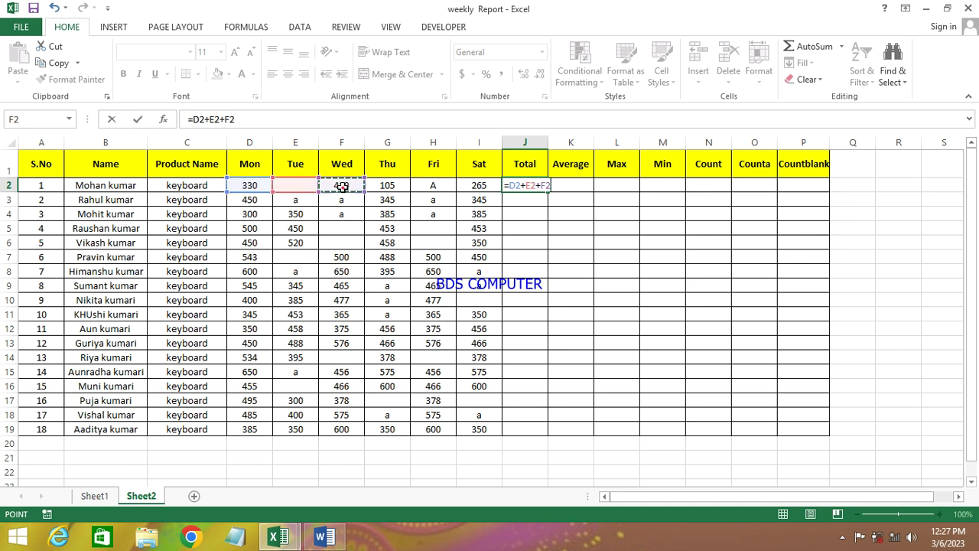
pyautogui.write('+')
pyautogui.click(384, 188)
pyautogui.write('+')
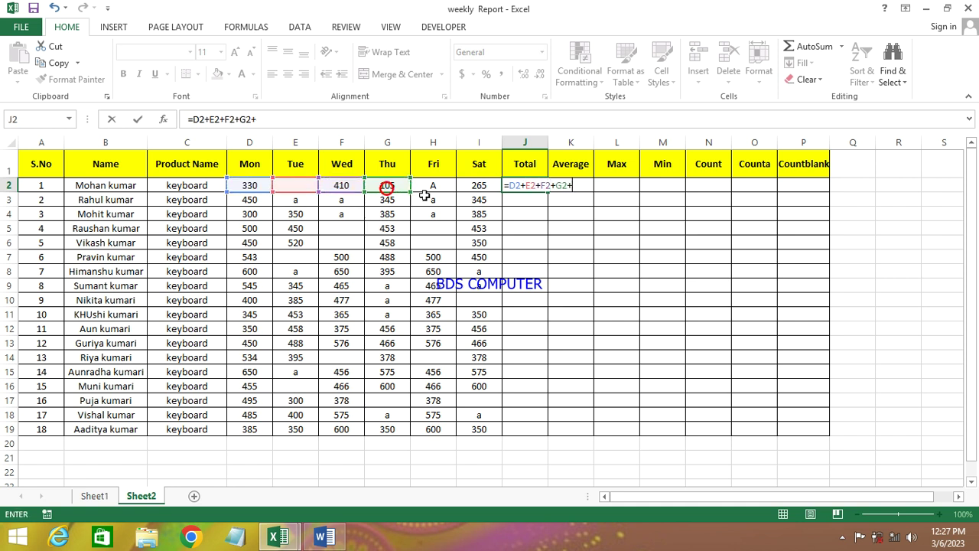
pyautogui.click(430, 185)
pyautogui.write('+')
pyautogui.click(475, 186)
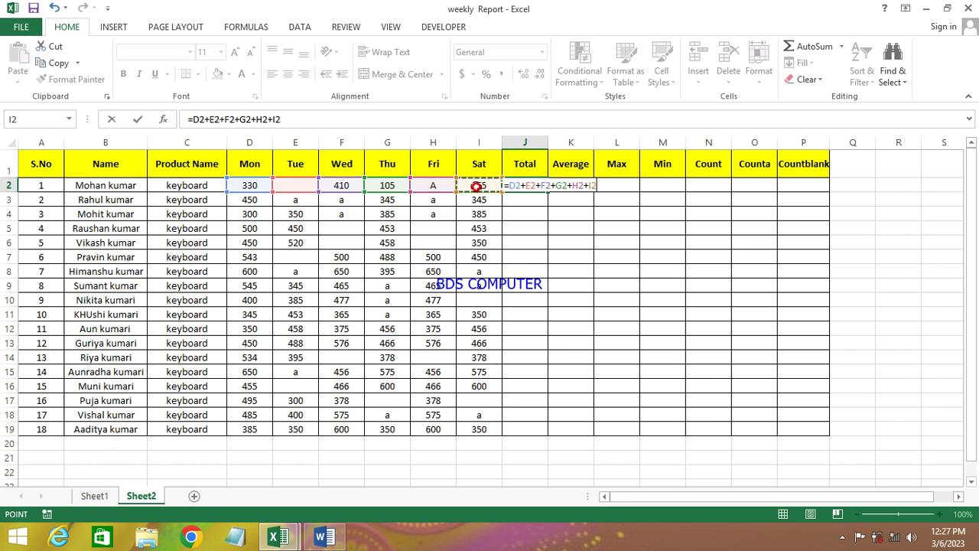
pyautogui.press('Return')
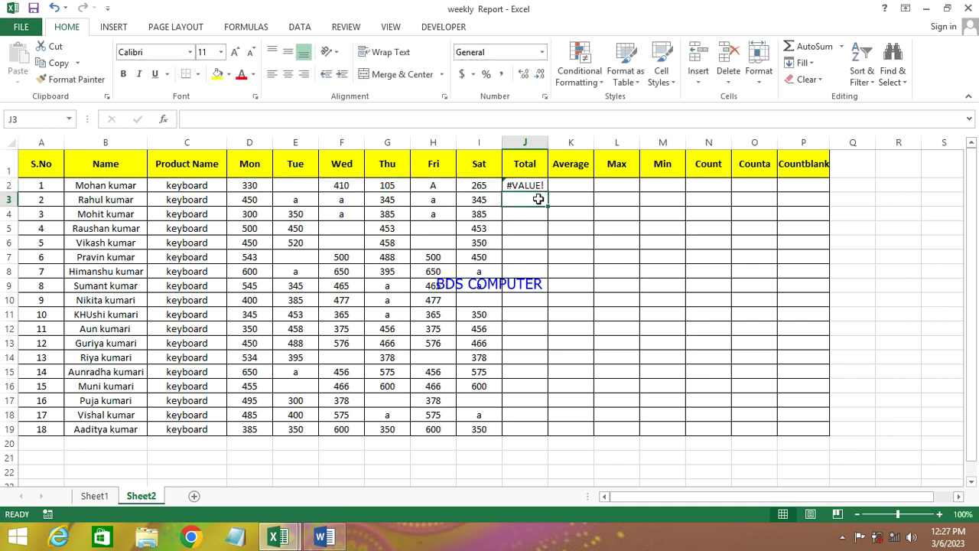
pyautogui.click(536, 188)
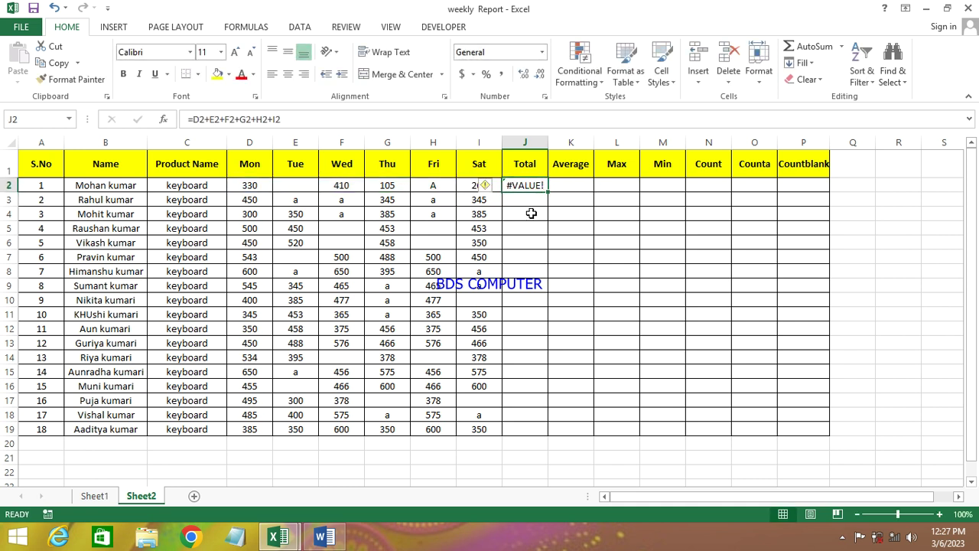
pyautogui.click(428, 185)
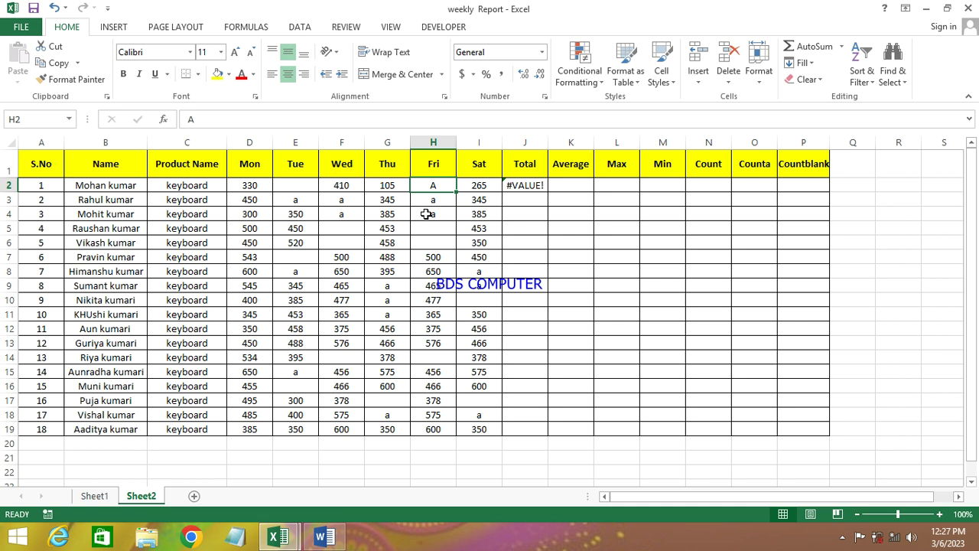
pyautogui.click(521, 187)
pyautogui.press('Delete')
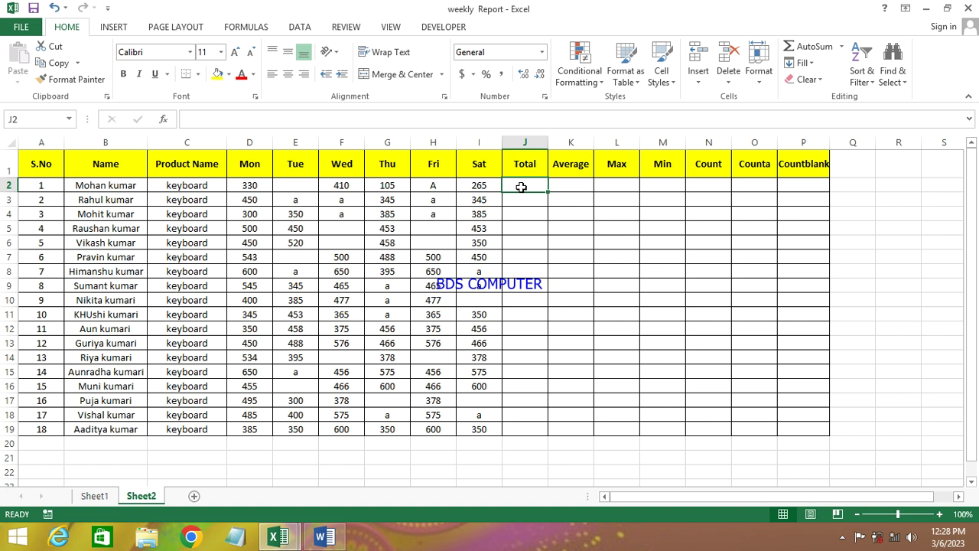
# Enter =SUM(D2:I2) in J2 so row 2's Total shows 1110
pyautogui.write('=s')
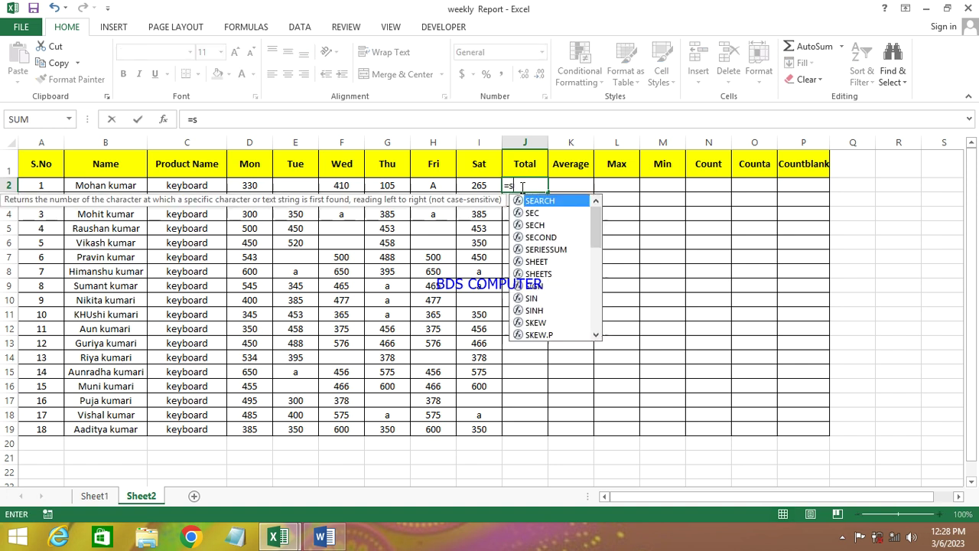
pyautogui.write('um(')
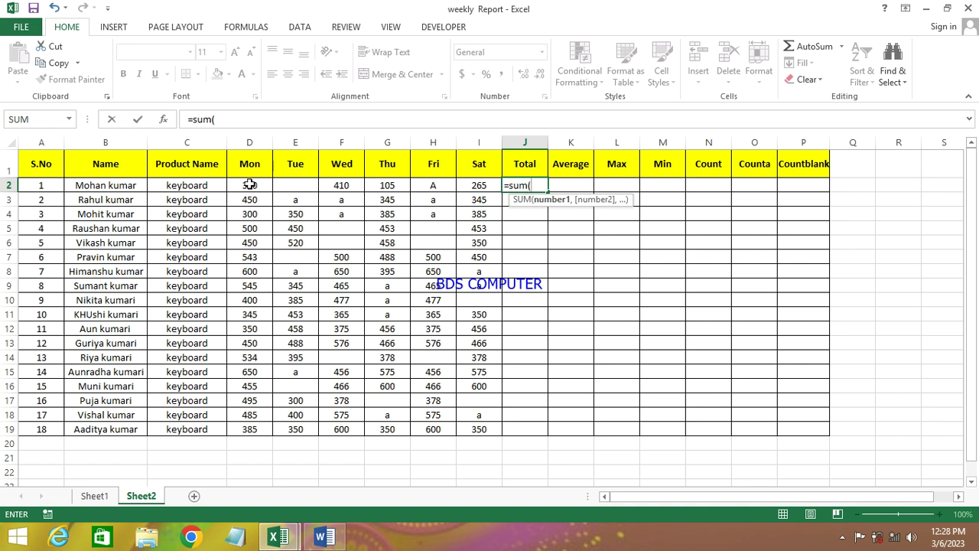
pyautogui.moveTo(250, 185); pyautogui.dragTo(479, 185)
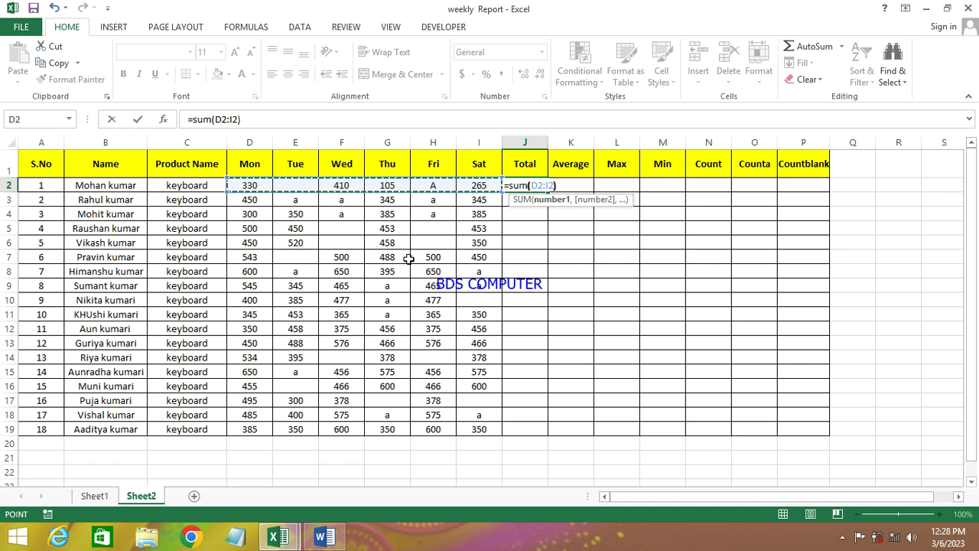
pyautogui.press('Return')
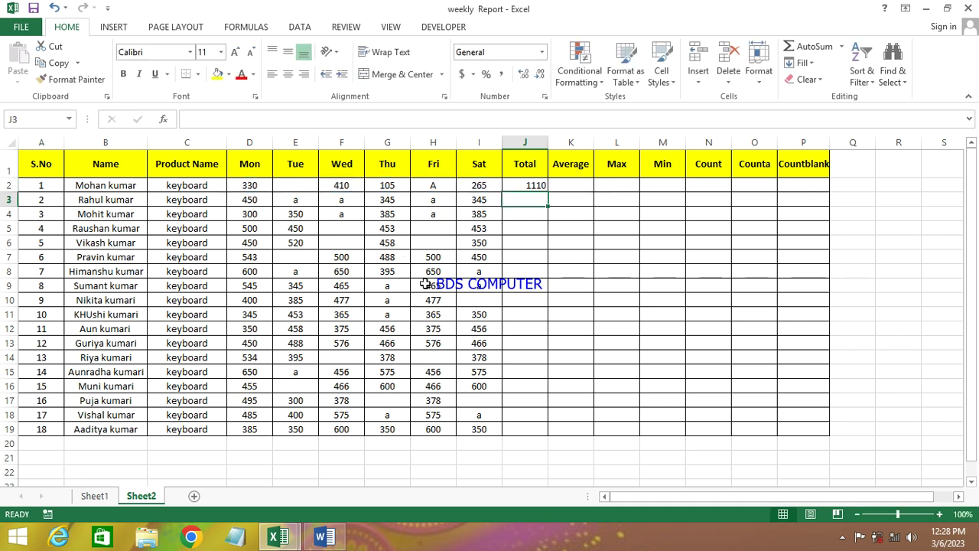
pyautogui.click(531, 186)
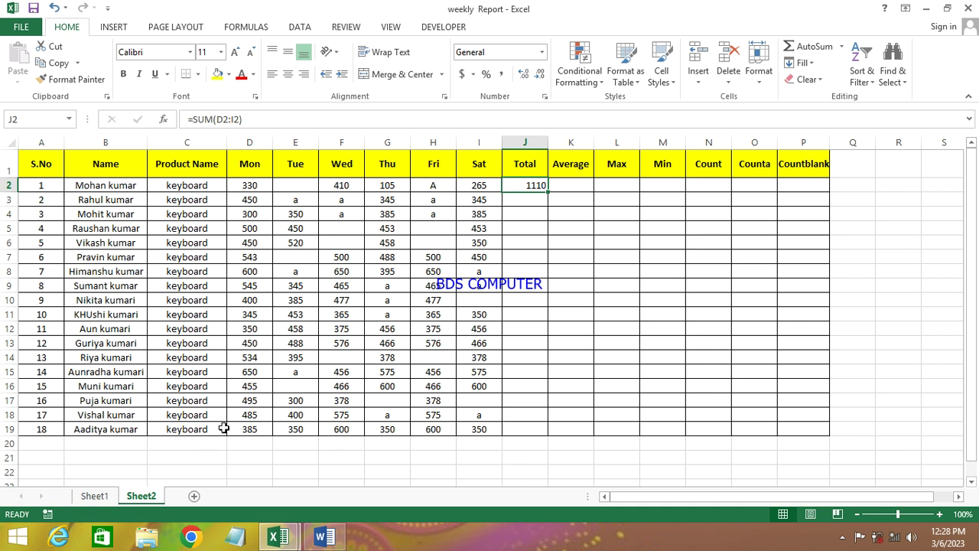
# Fill Mon cells D5:D7 and D11:D14 with yellow
pyautogui.moveTo(242, 185); pyautogui.dragTo(249, 429)
pyautogui.click(253, 460)
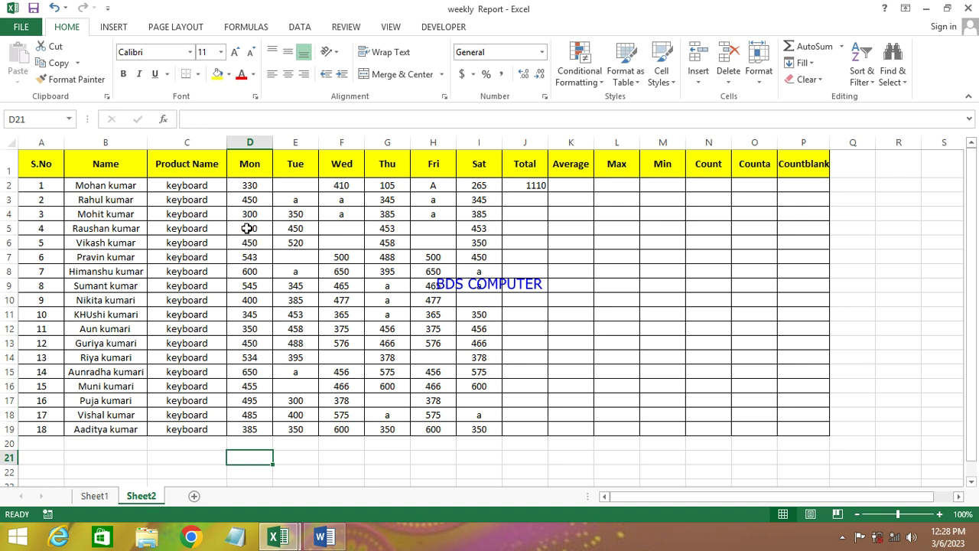
pyautogui.moveTo(247, 228); pyautogui.dragTo(250, 259)
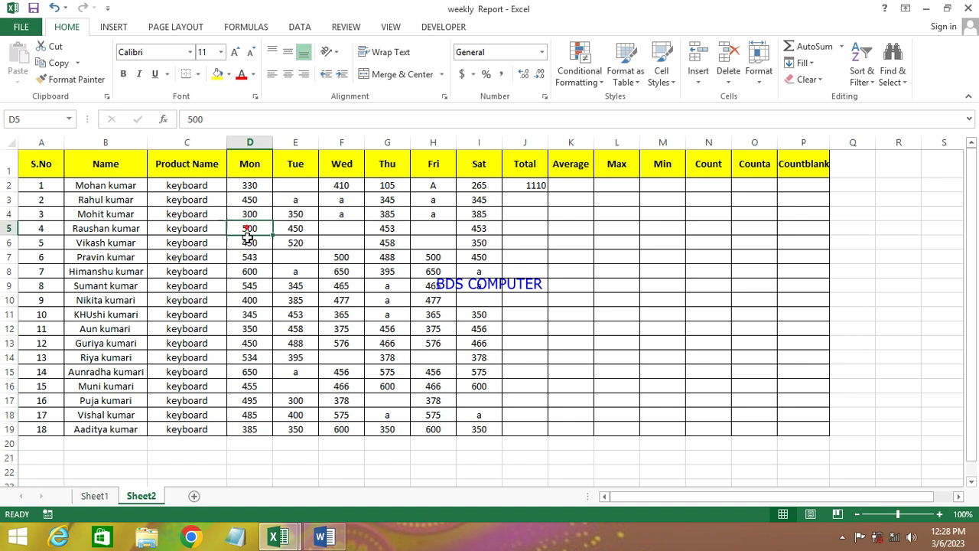
pyautogui.click(218, 74)
pyautogui.moveTo(247, 314); pyautogui.dragTo(250, 358)
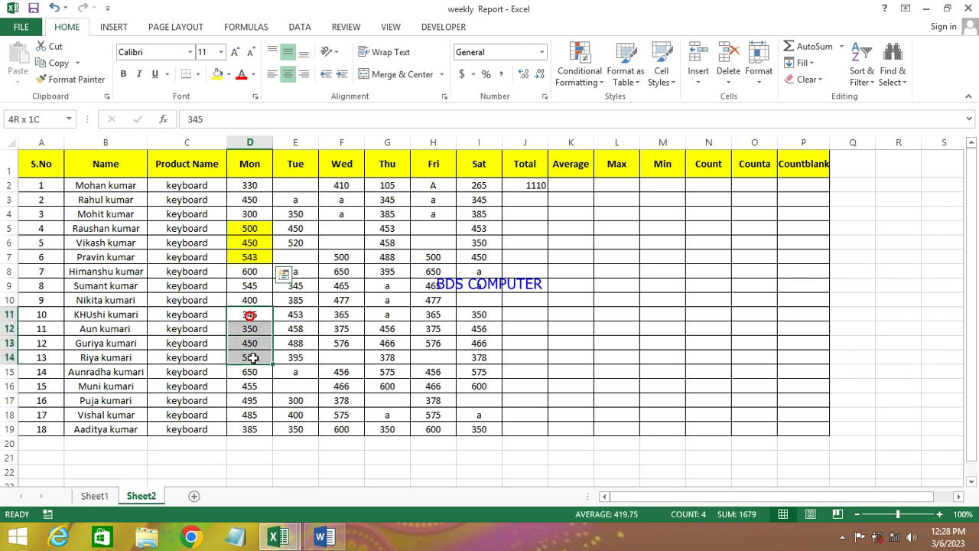
pyautogui.click(218, 74)
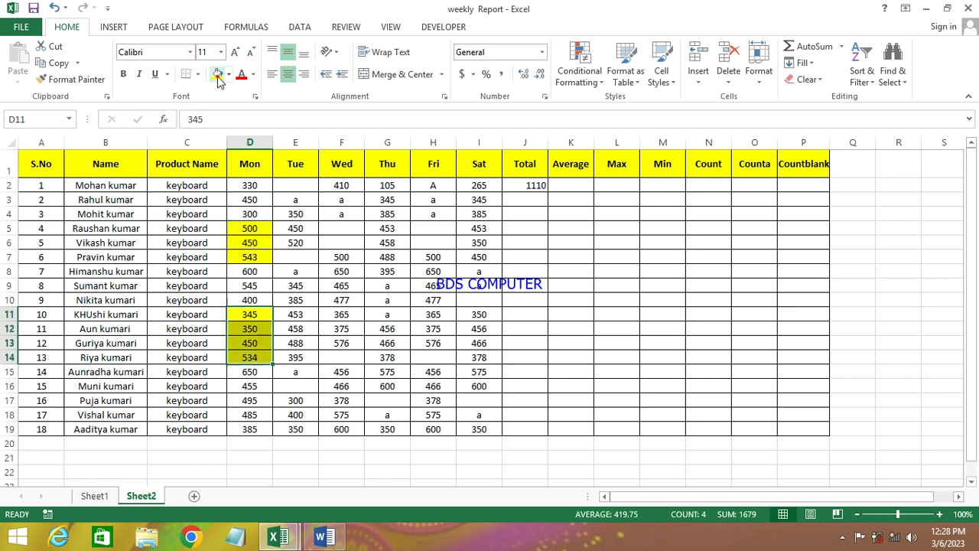
pyautogui.click(254, 456)
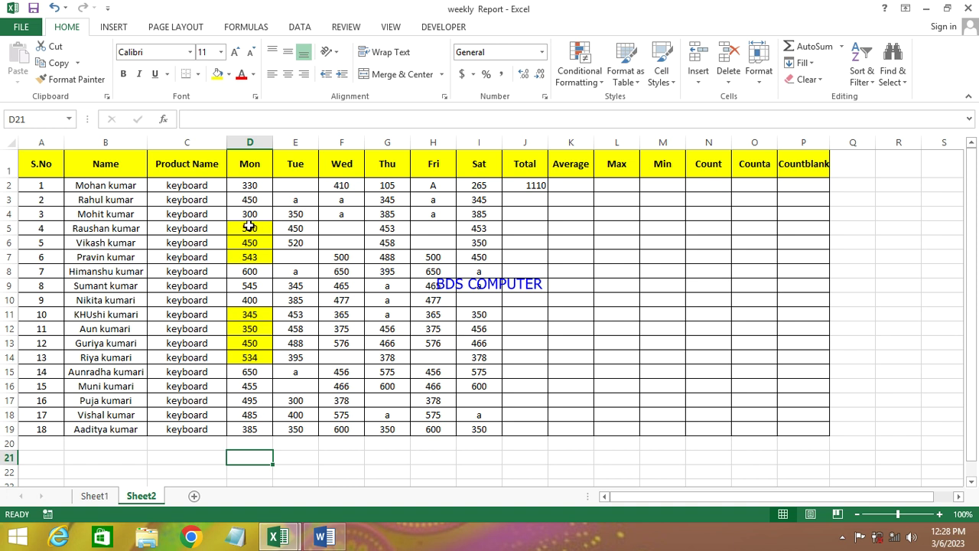
pyautogui.moveTo(250, 228); pyautogui.dragTo(250, 257)
pyautogui.moveTo(254, 314); pyautogui.dragTo(251, 344)
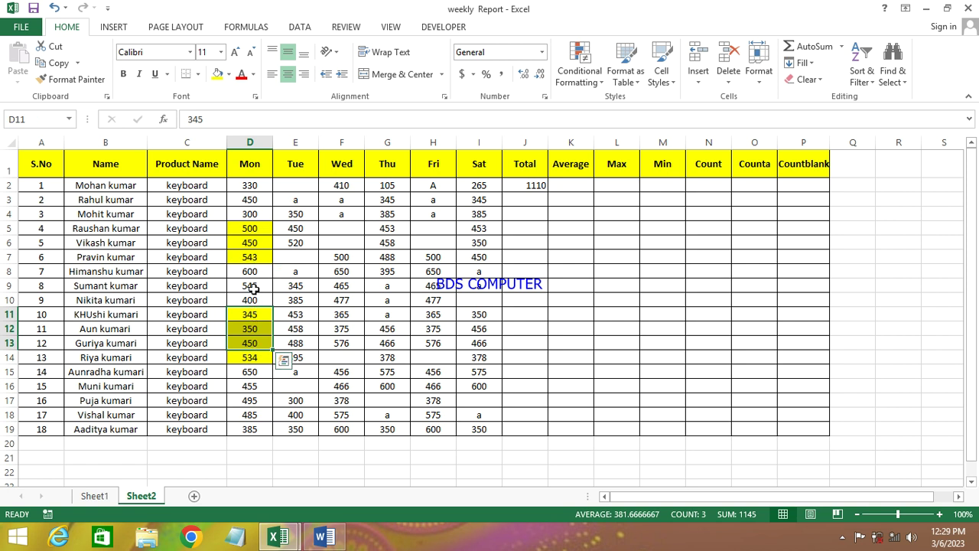
pyautogui.click(295, 457)
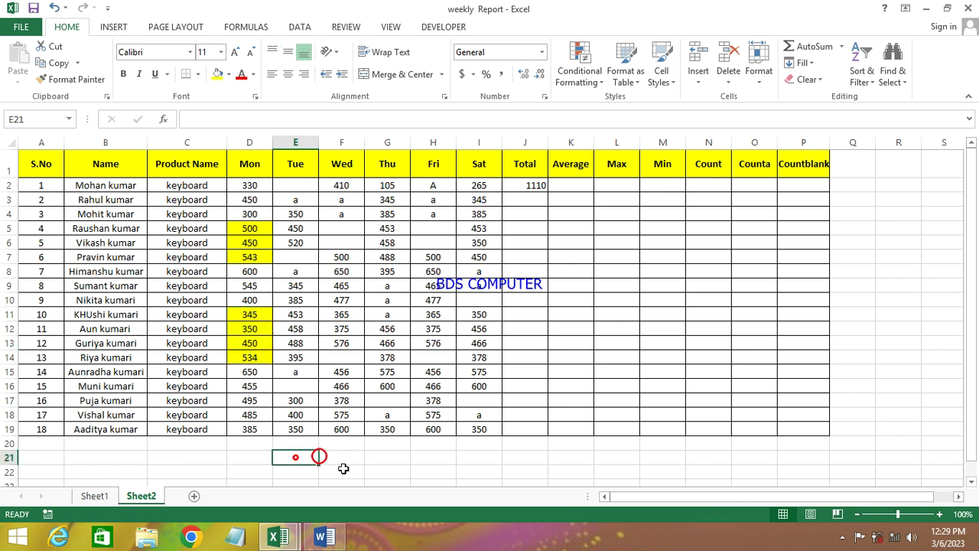
pyautogui.write('=')
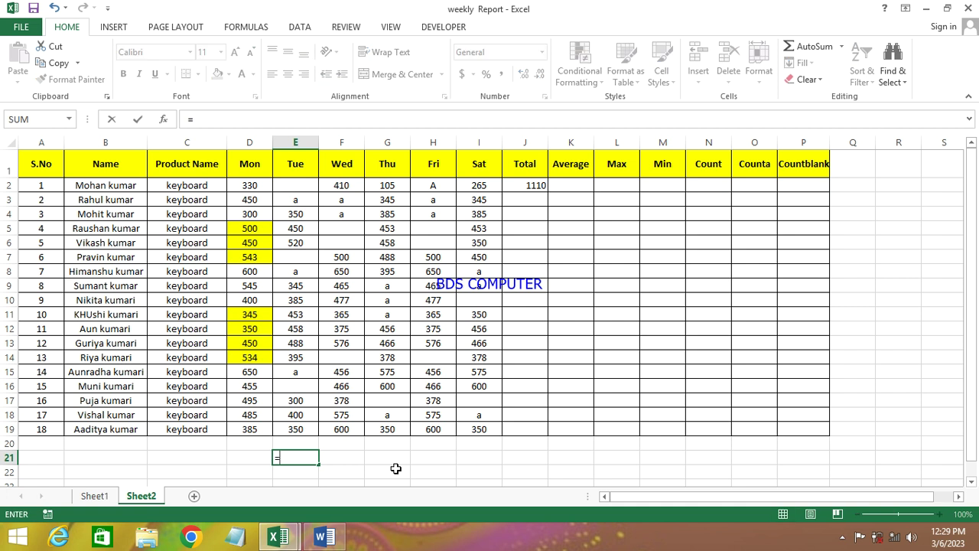
pyautogui.write('sum(')
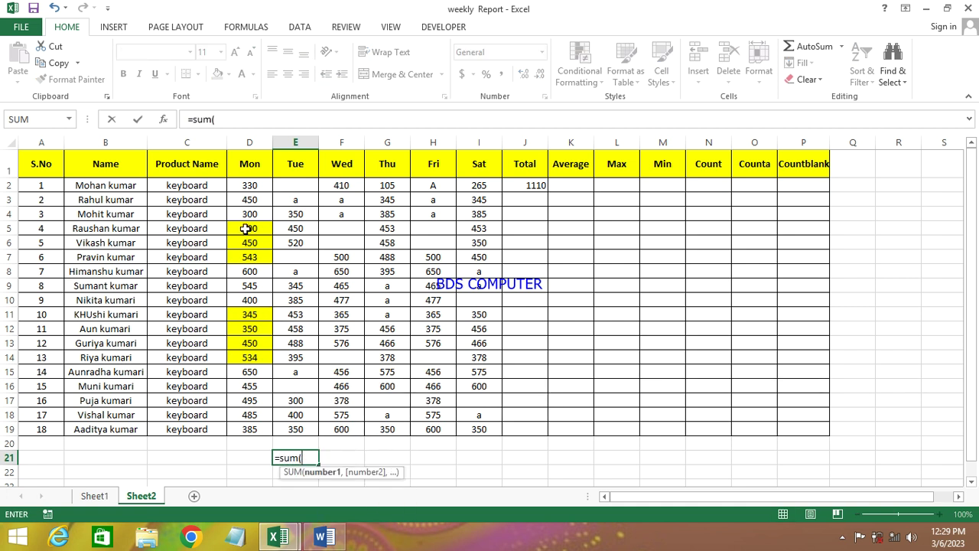
pyautogui.moveTo(244, 228); pyautogui.dragTo(246, 257)
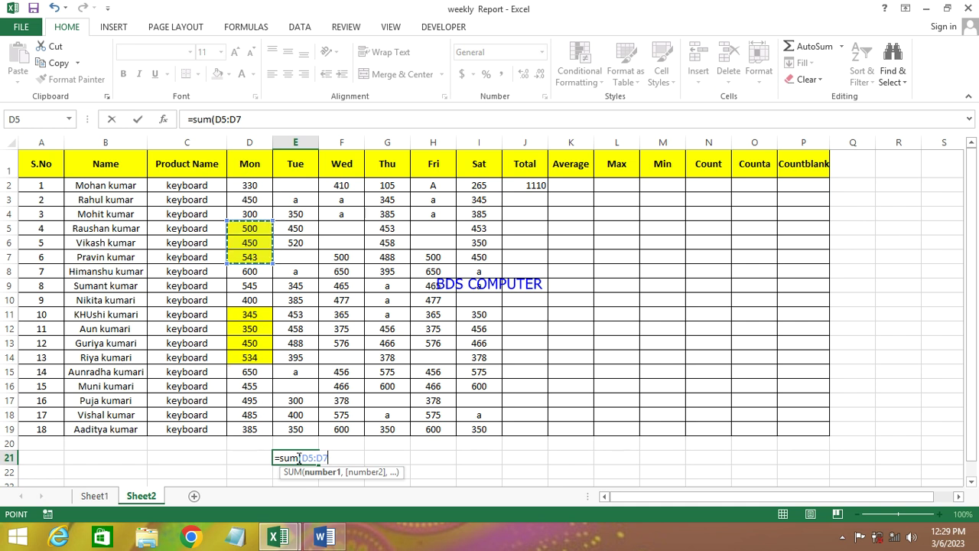
pyautogui.press('Escape')
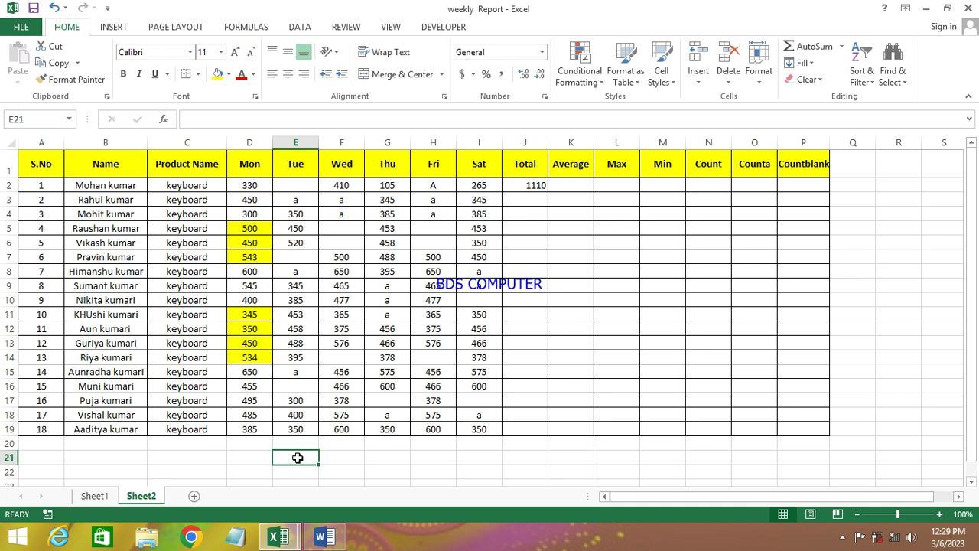
pyautogui.moveTo(257, 185); pyautogui.dragTo(241, 433)
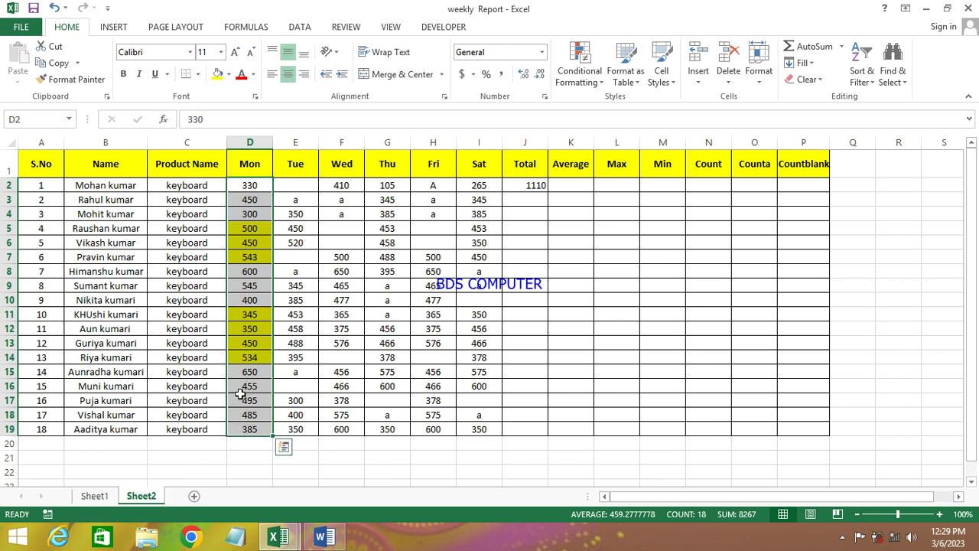
pyautogui.moveTo(254, 229); pyautogui.dragTo(254, 259)
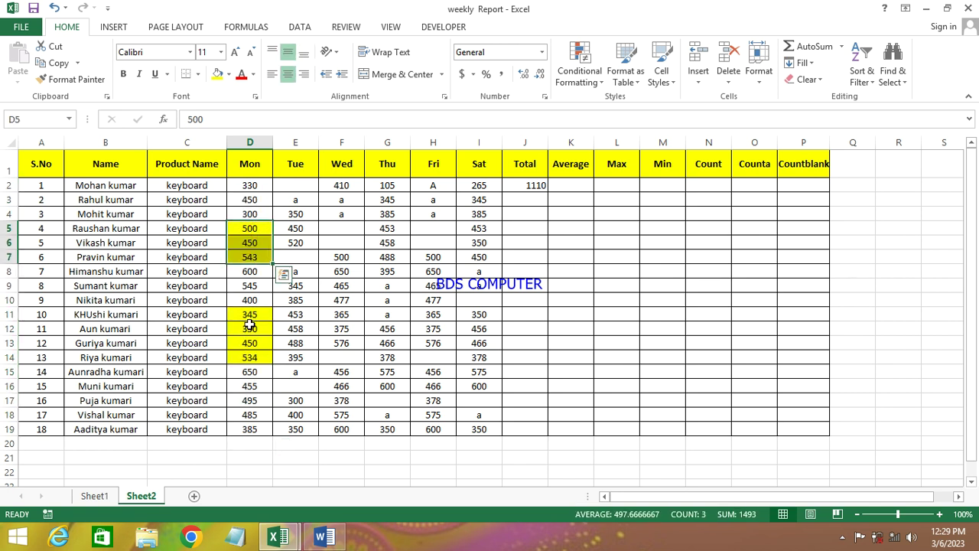
pyautogui.moveTo(250, 320); pyautogui.dragTo(252, 354)
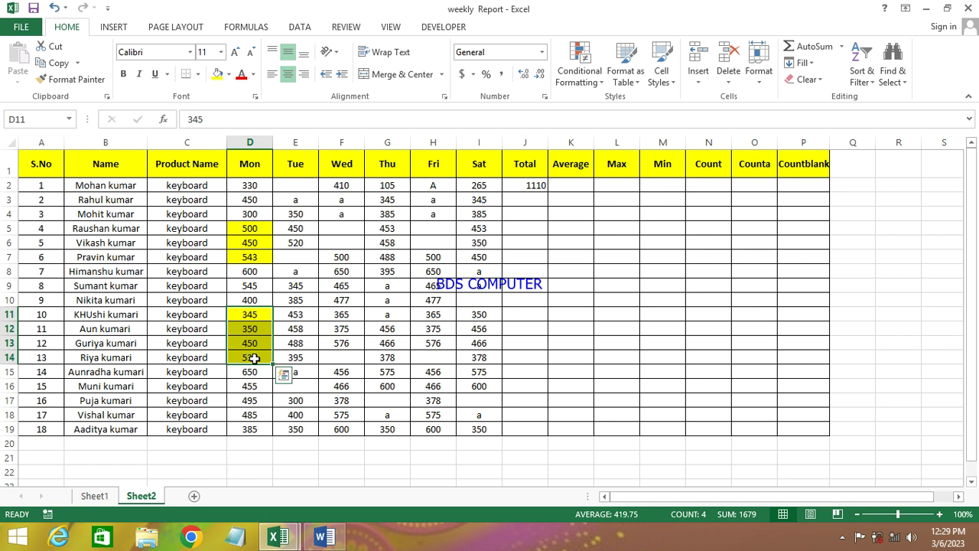
pyautogui.click(341, 472)
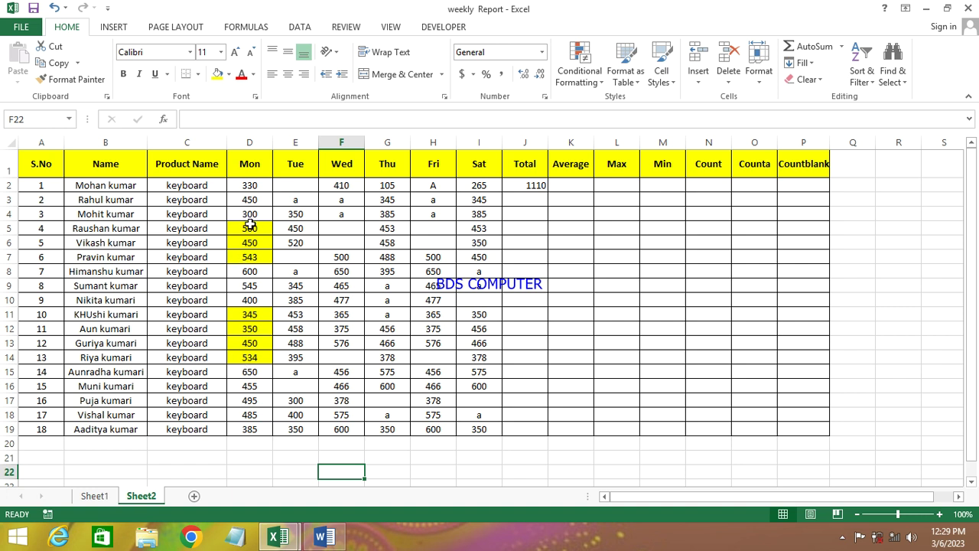
# Try a =SUM(D5:D14) formula in F22, then cancel it
pyautogui.write('=s')
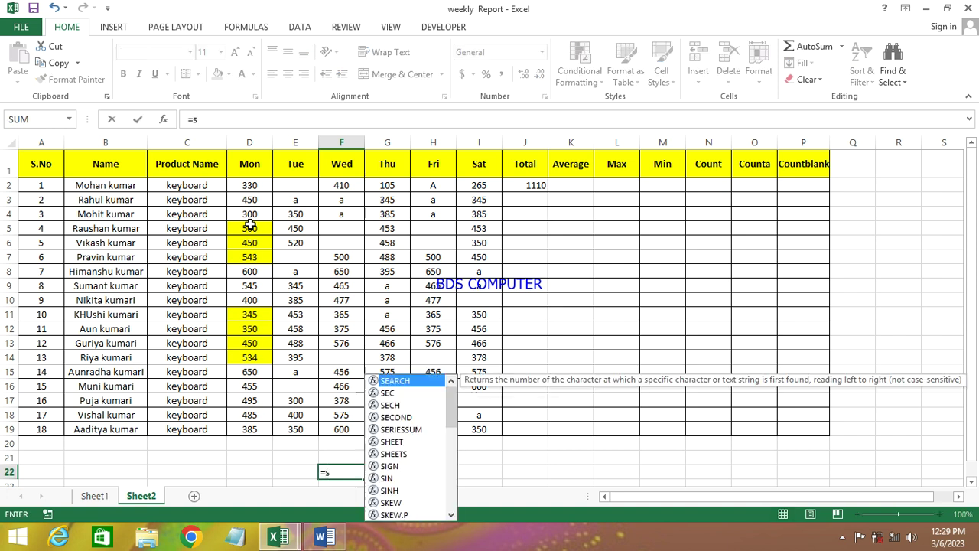
pyautogui.write('um(')
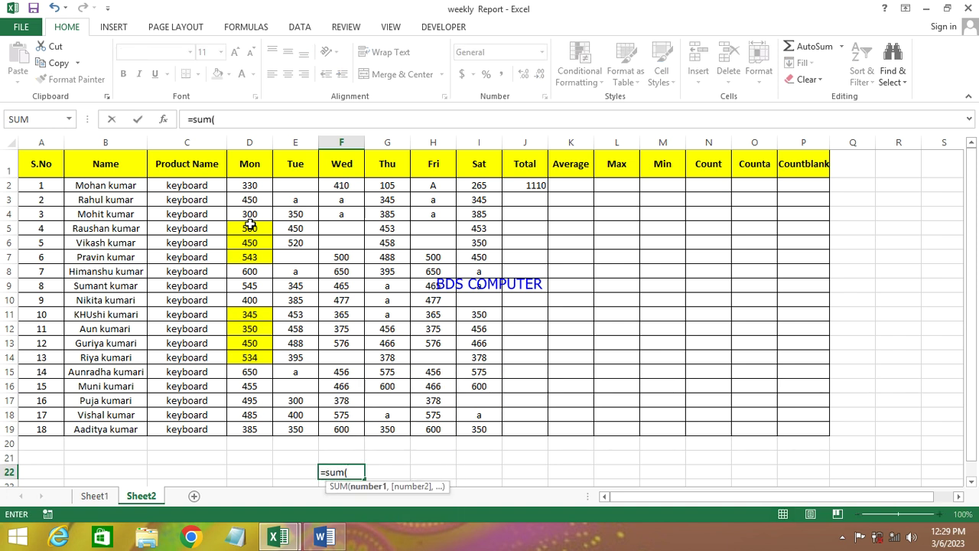
pyautogui.moveTo(251, 224); pyautogui.dragTo(256, 362)
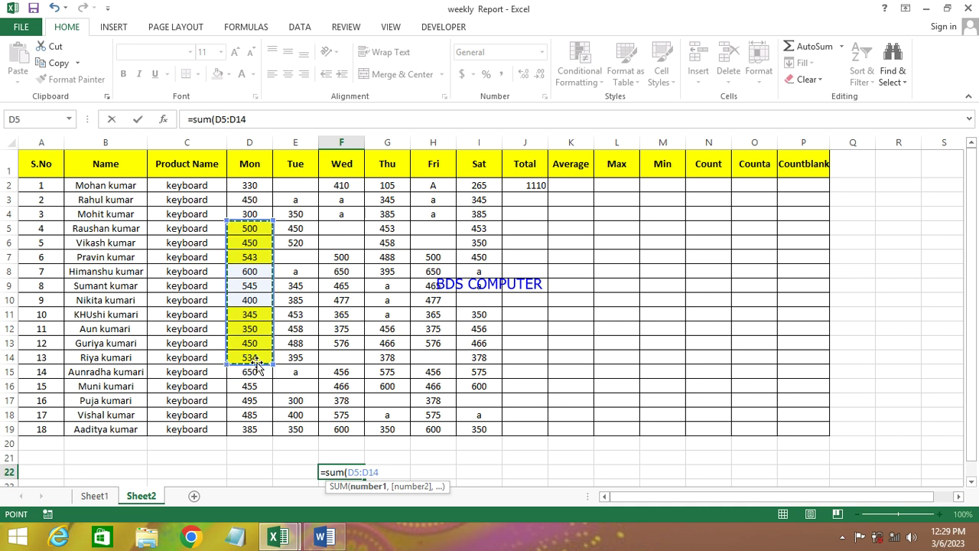
pyautogui.write(')')
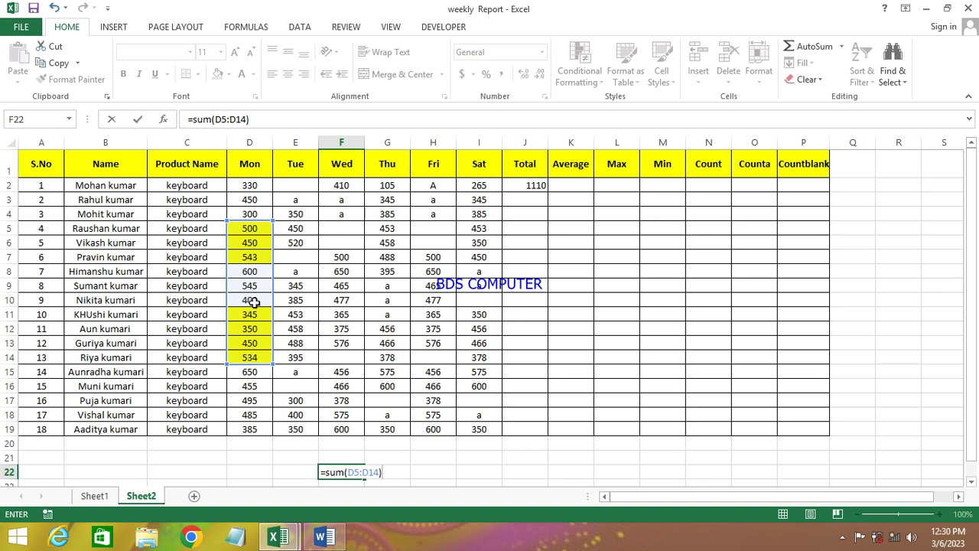
pyautogui.press('Escape')
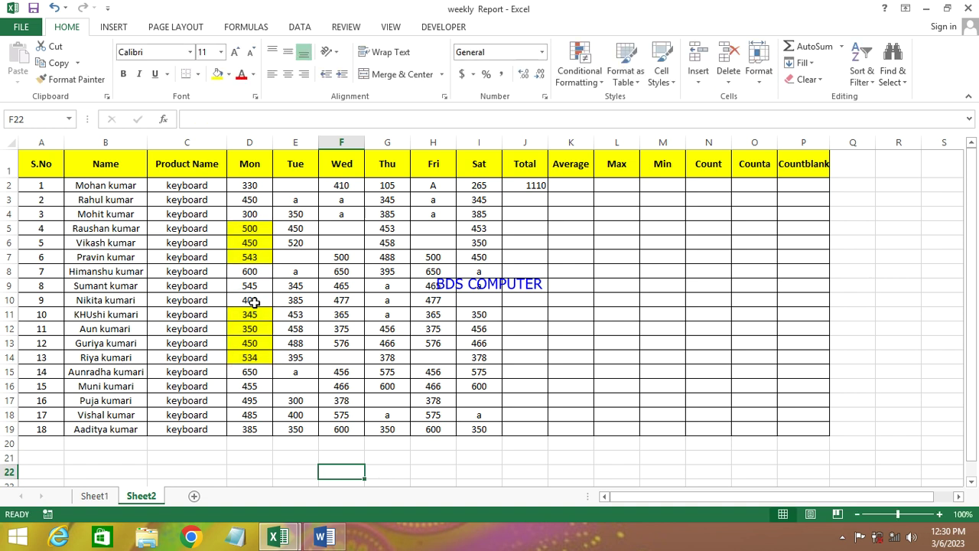
# Enter =SUM(D5:D7,D11:D14) in F22, totalling the yellow cells to 3172
pyautogui.write('=')
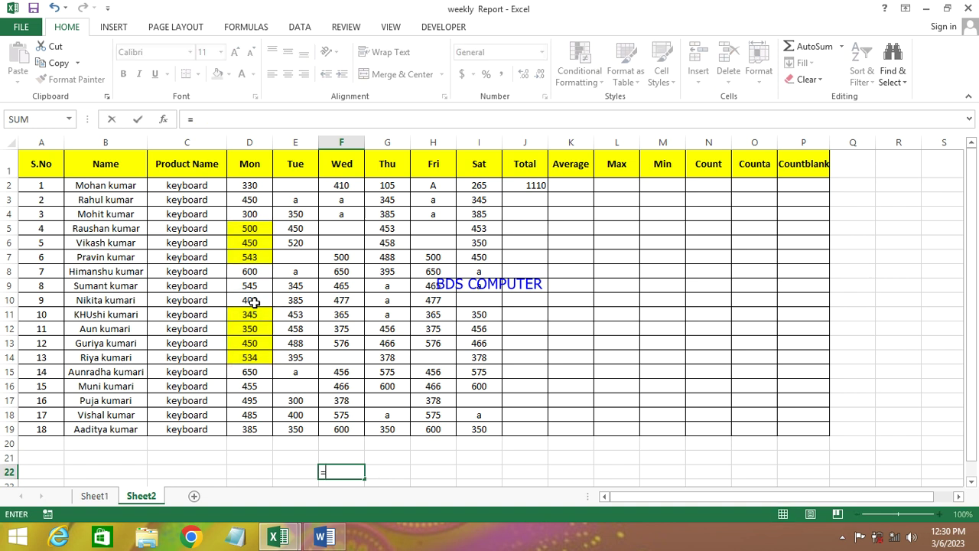
pyautogui.write('sum(')
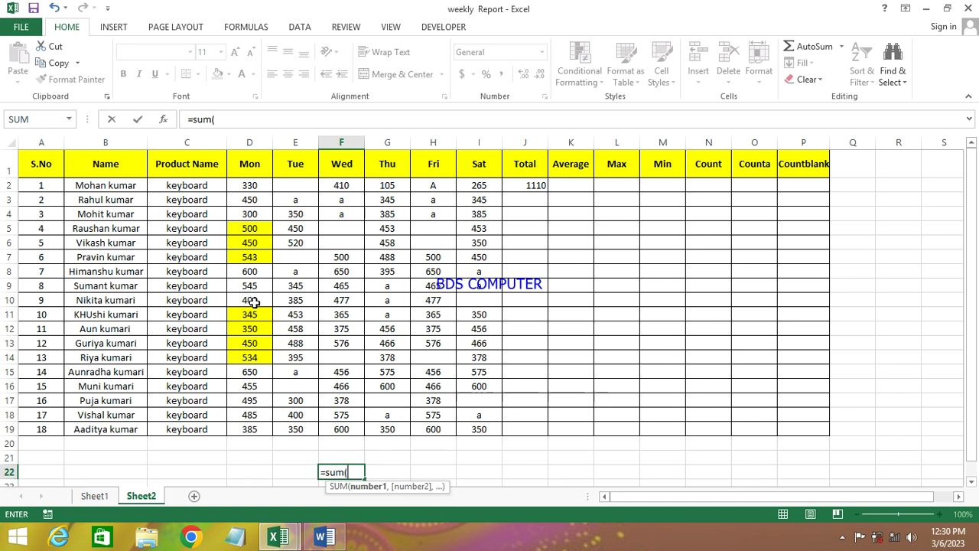
pyautogui.moveTo(249, 228); pyautogui.dragTo(250, 257)
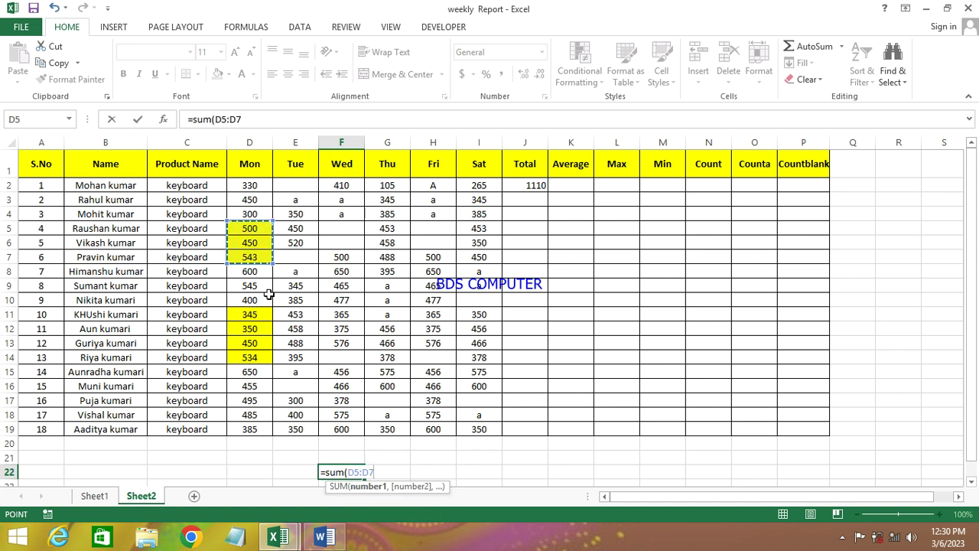
pyautogui.write(',')
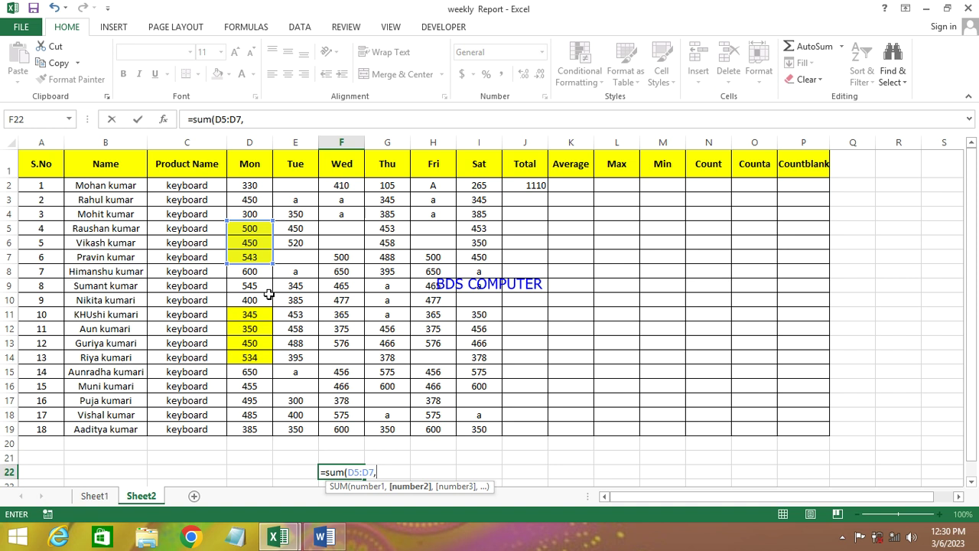
pyautogui.moveTo(261, 315); pyautogui.dragTo(255, 360)
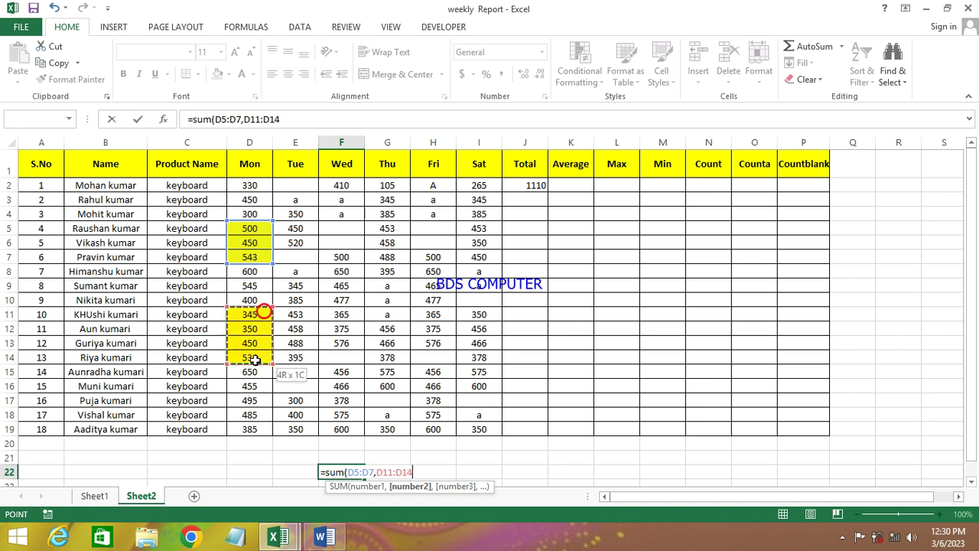
pyautogui.write(')')
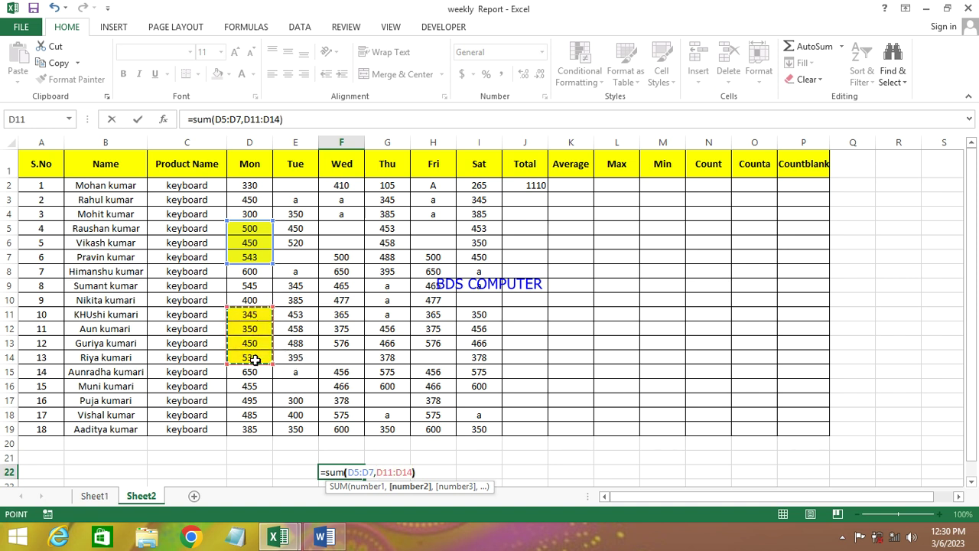
pyautogui.press('Return')
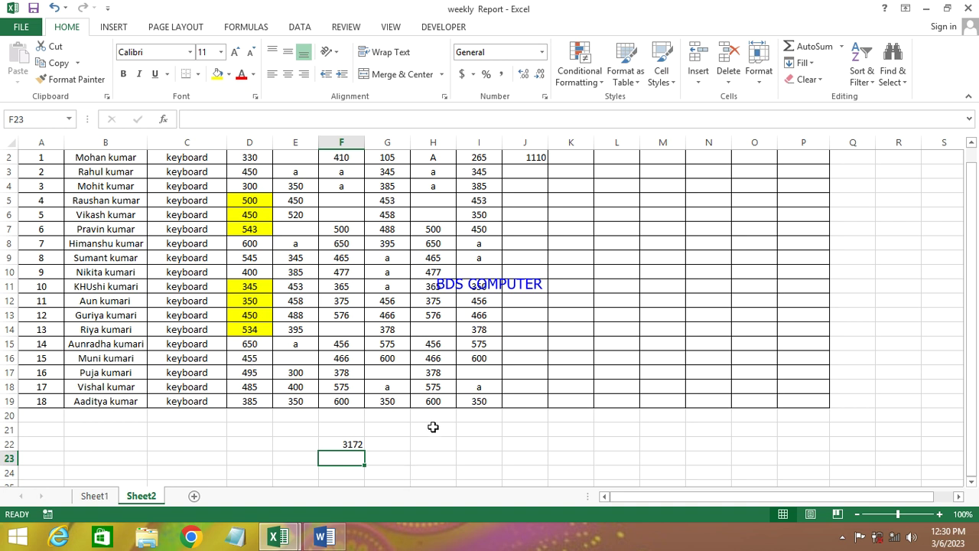
# Start a cell-by-cell SUM of D5 and D6 in F23, then cancel it
pyautogui.write('=sum')
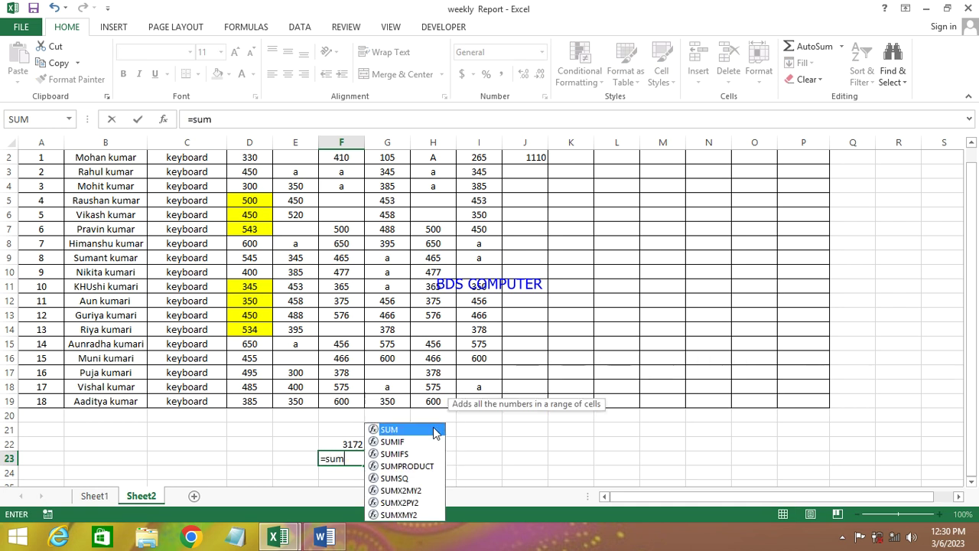
pyautogui.write('(')
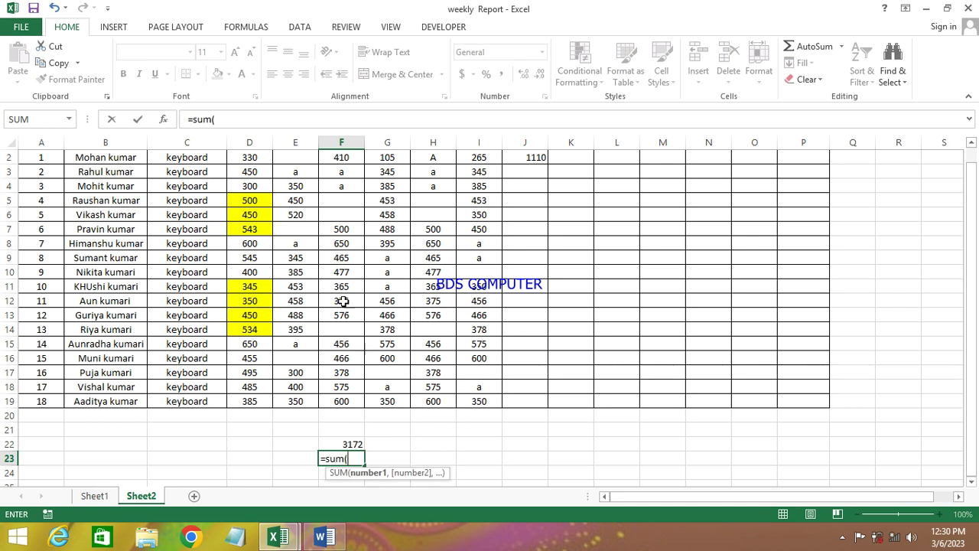
pyautogui.click(252, 198)
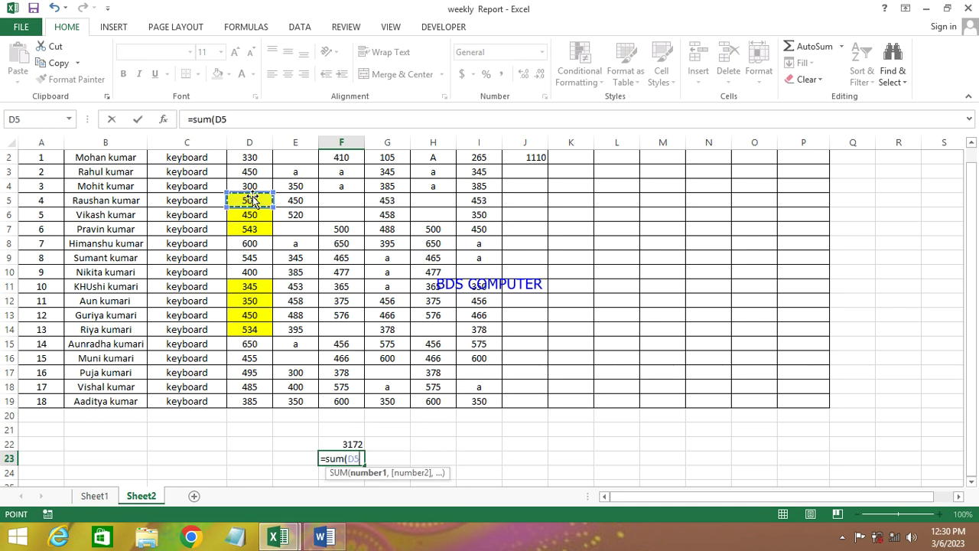
pyautogui.write(',')
pyautogui.click(256, 215)
pyautogui.write(',')
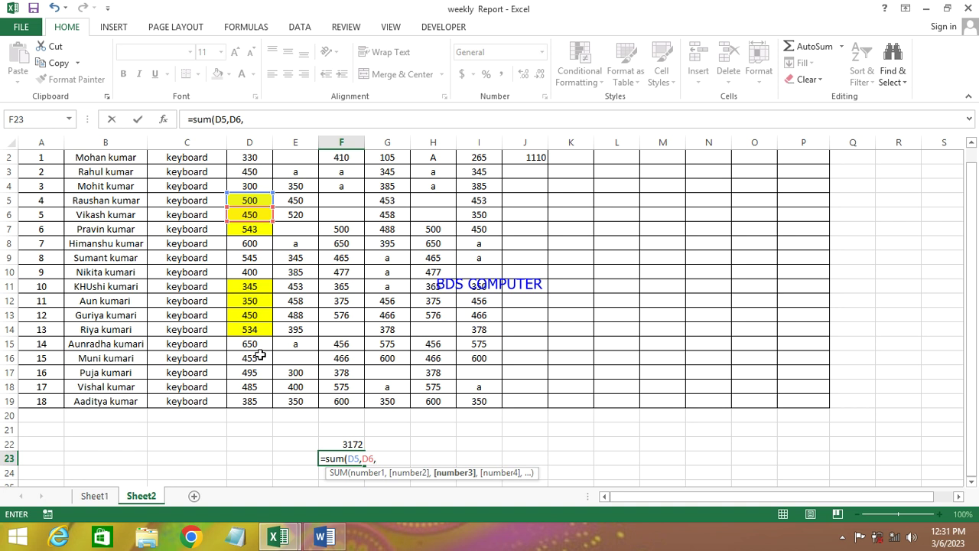
pyautogui.press('Escape')
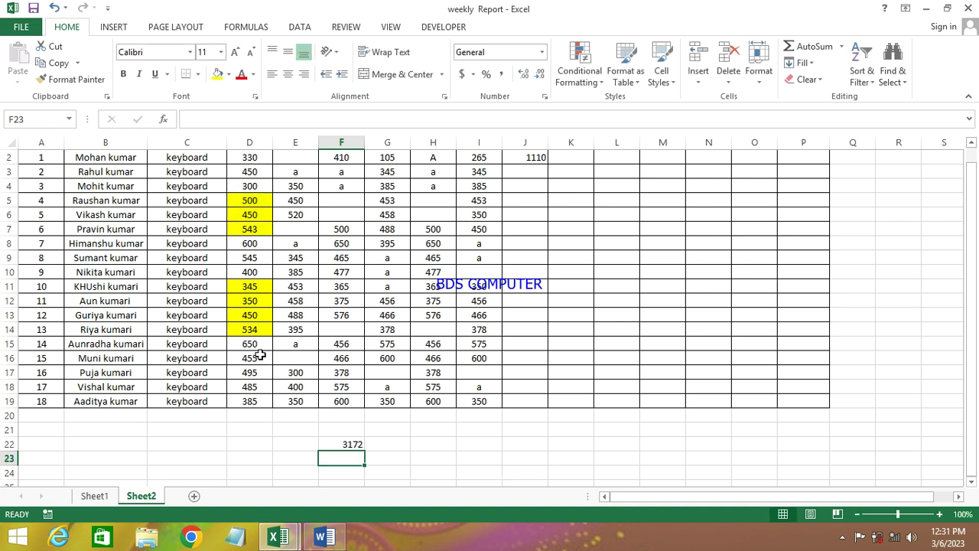
# Enter =SUM(D5:D7)+SUM(D11:D14) in F23 using dragged ranges, giving 3172
pyautogui.write('=su')
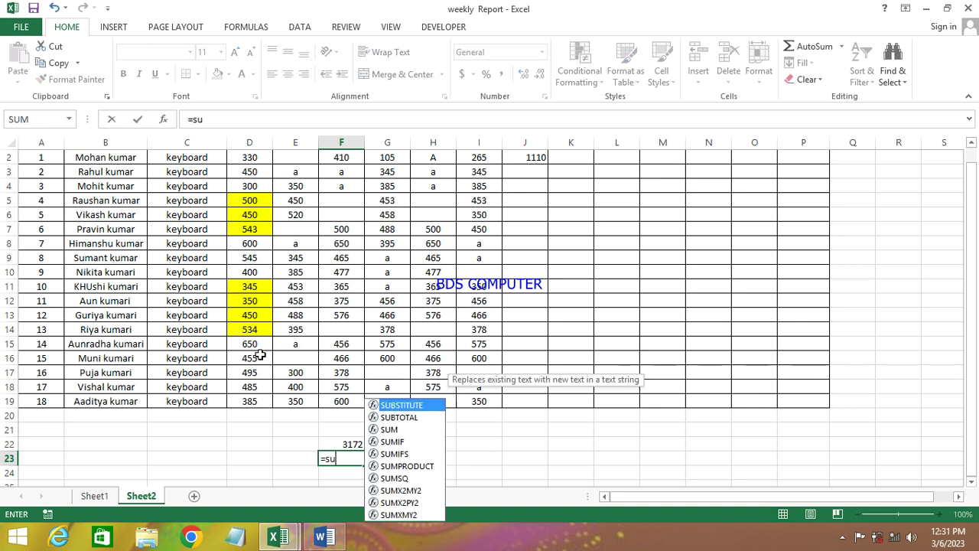
pyautogui.write('m(')
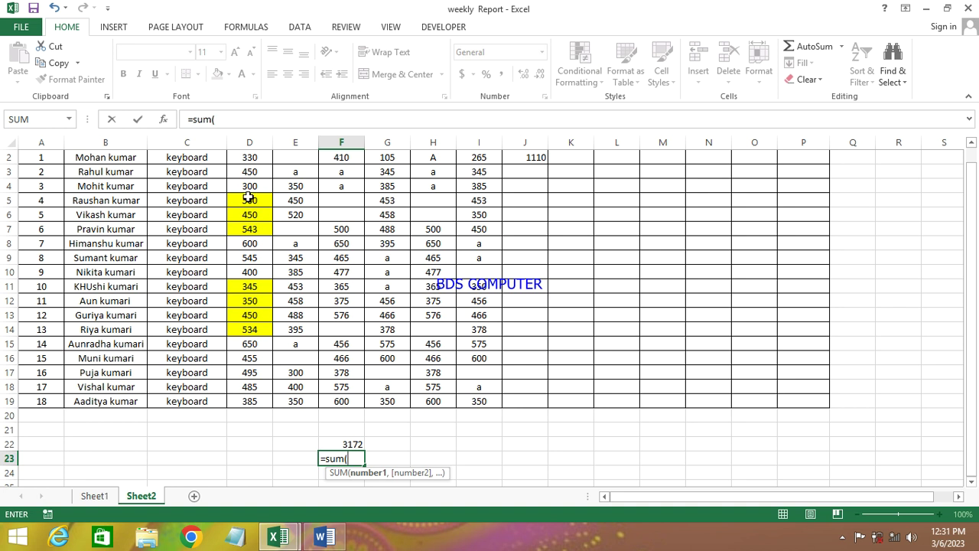
pyautogui.moveTo(248, 199); pyautogui.dragTo(251, 234)
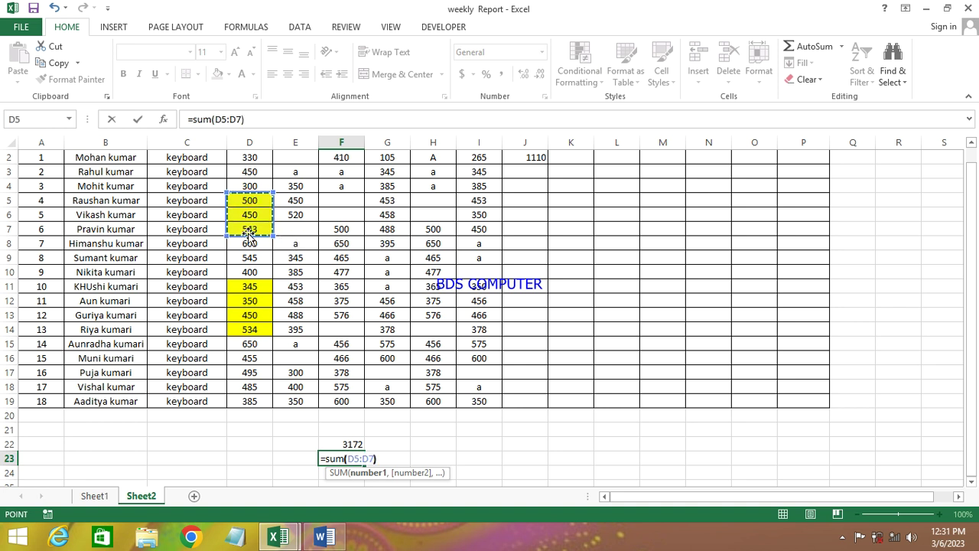
pyautogui.write(')+s')
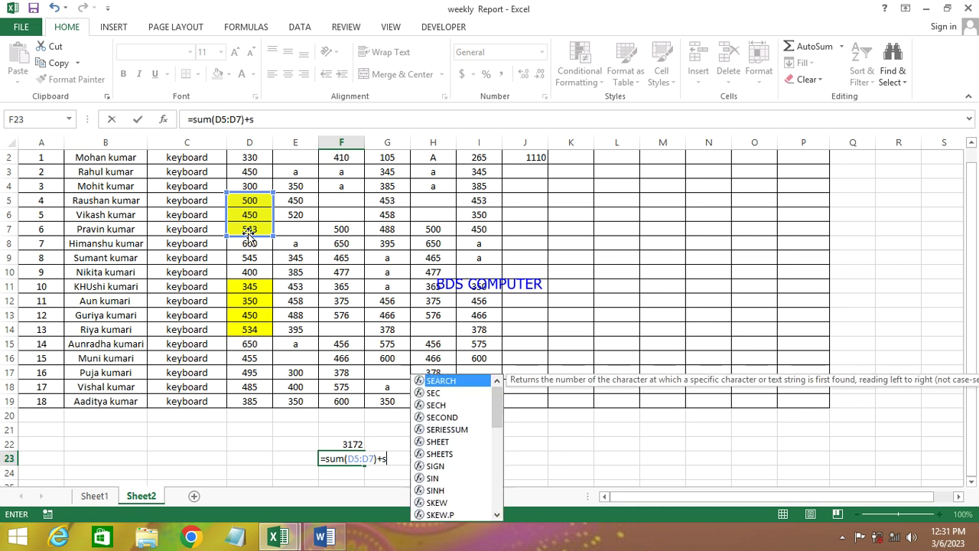
pyautogui.write('um')
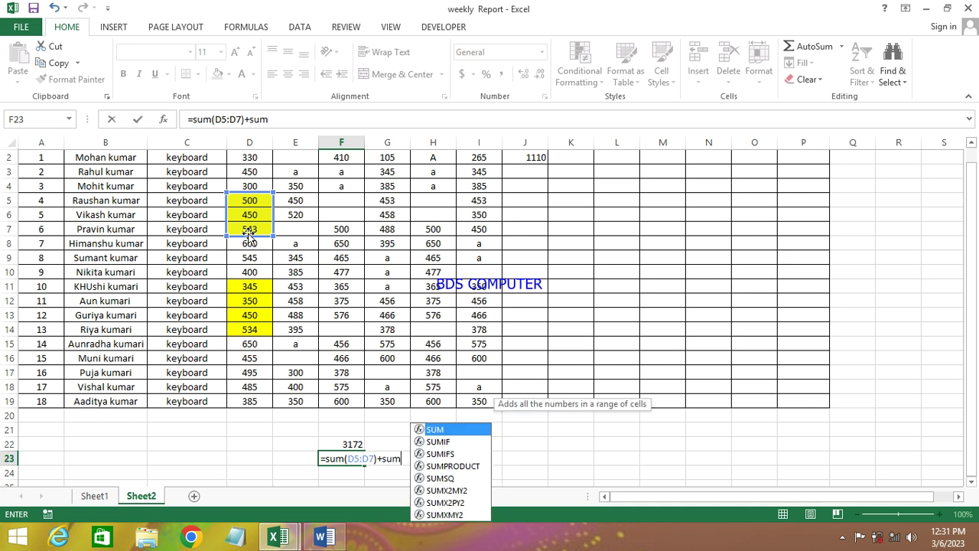
pyautogui.write('(')
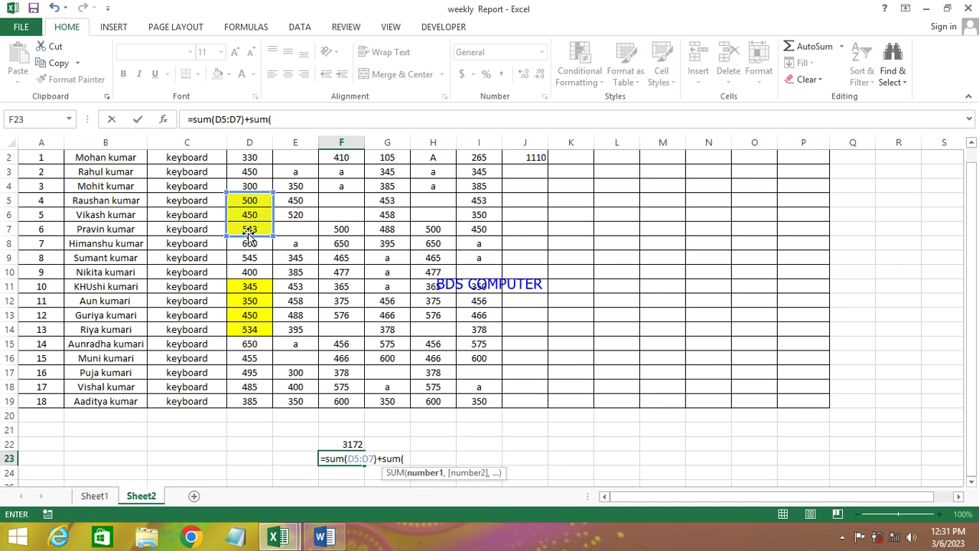
pyautogui.moveTo(250, 285); pyautogui.dragTo(254, 330)
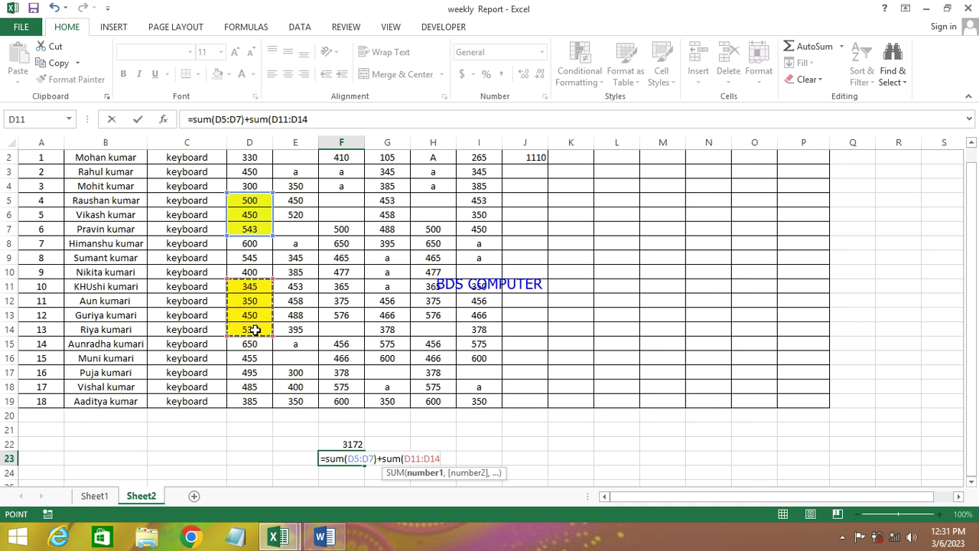
pyautogui.write(')')
pyautogui.press('Return')
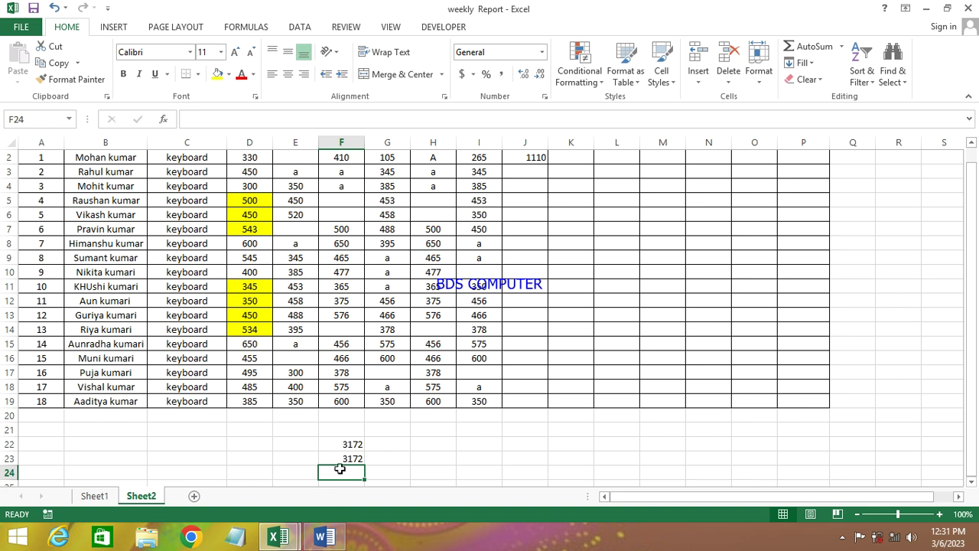
pyautogui.click(341, 459)
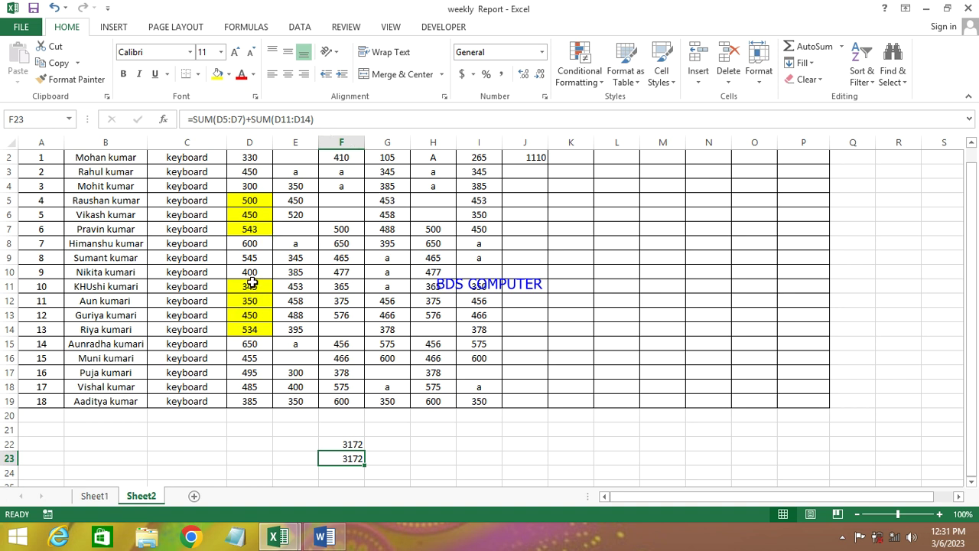
pyautogui.moveTo(253, 285); pyautogui.dragTo(253, 329)
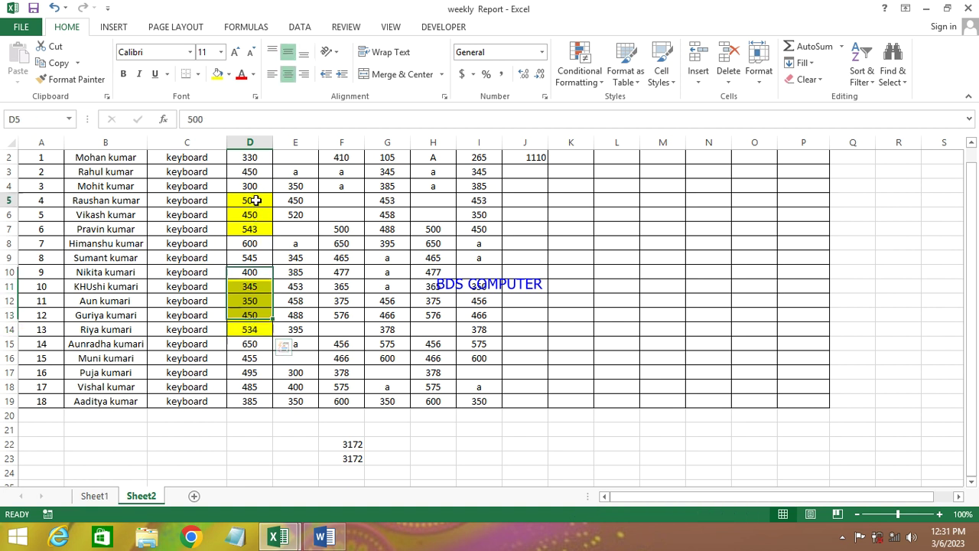
pyautogui.moveTo(255, 200); pyautogui.dragTo(256, 230)
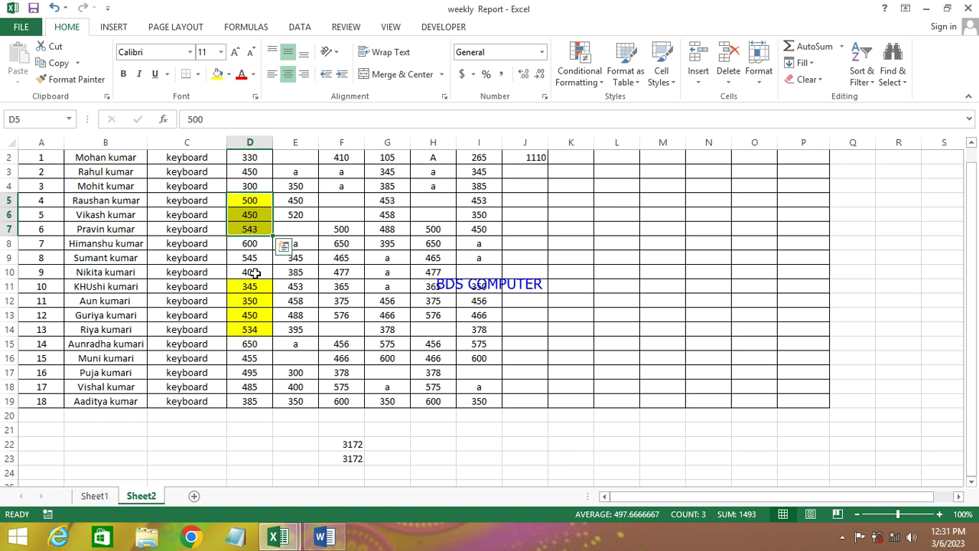
pyautogui.moveTo(255, 287); pyautogui.dragTo(252, 331)
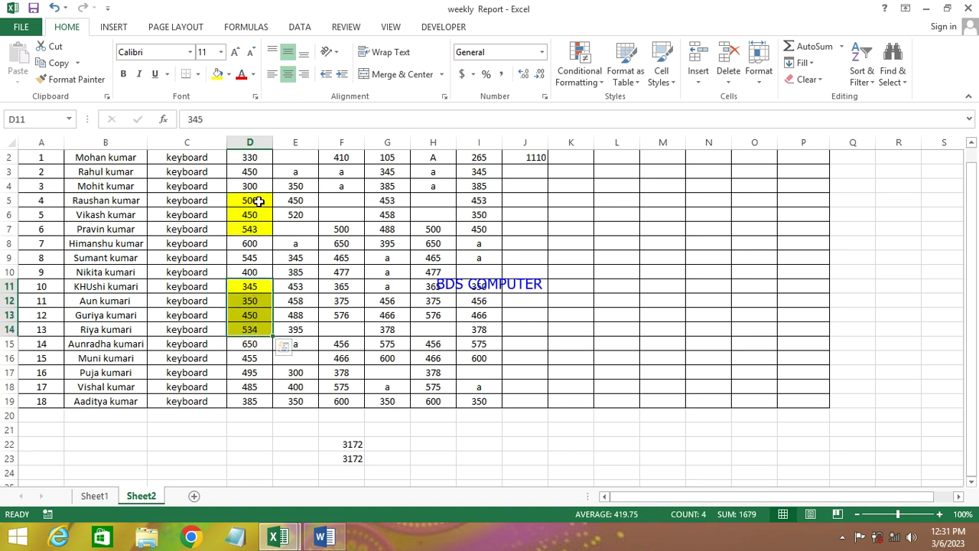
pyautogui.moveTo(256, 200); pyautogui.dragTo(258, 226)
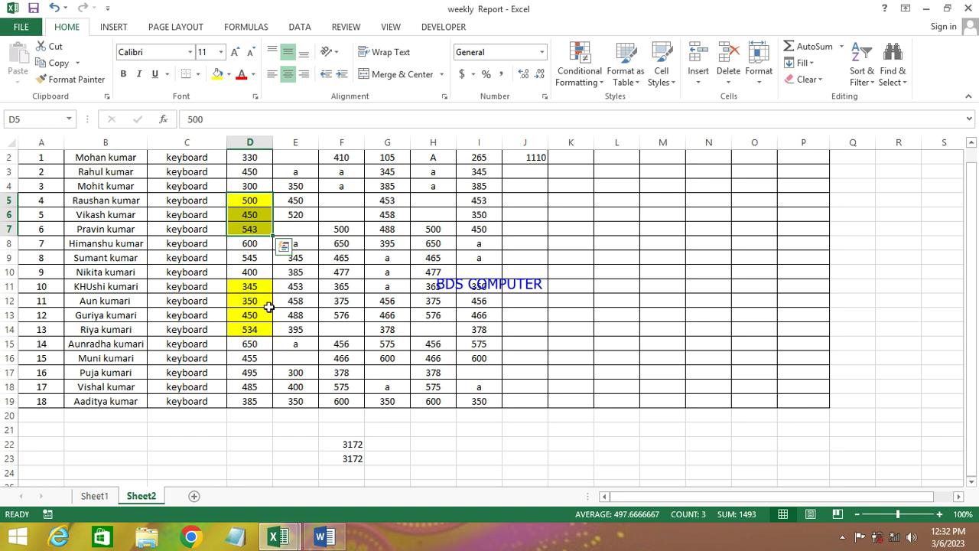
# Enter =SUM(D11:D14)-SUM(D5:D7) in H22 so it shows 186
pyautogui.click(436, 449)
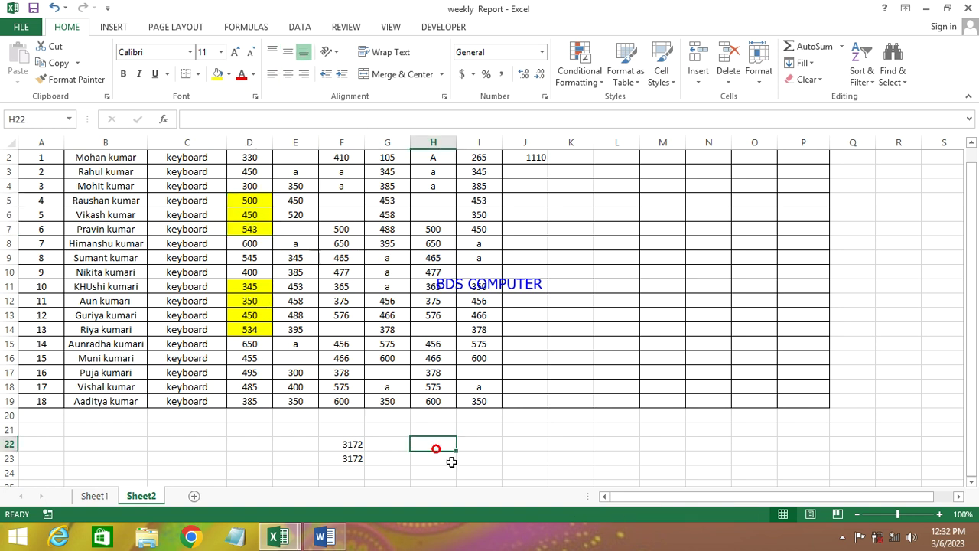
pyautogui.write('=su')
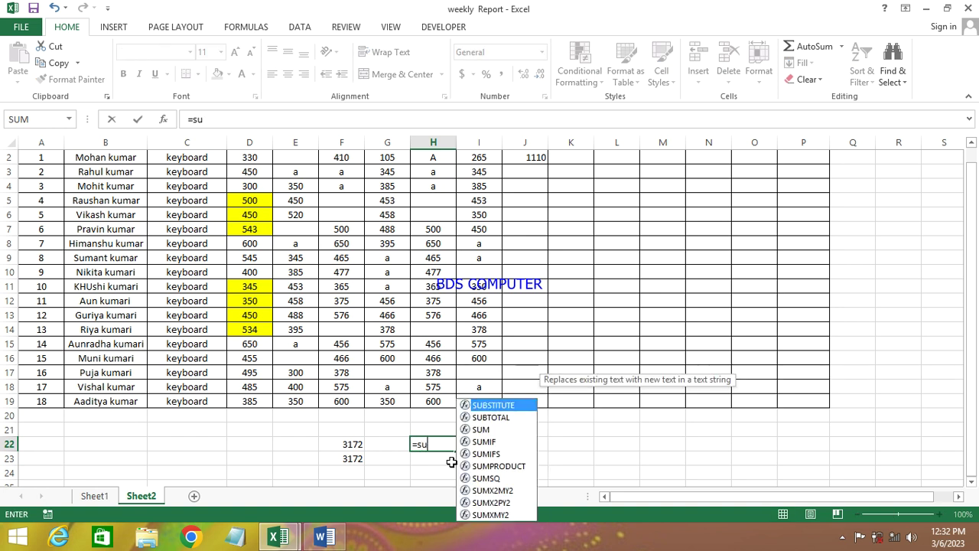
pyautogui.write('m(')
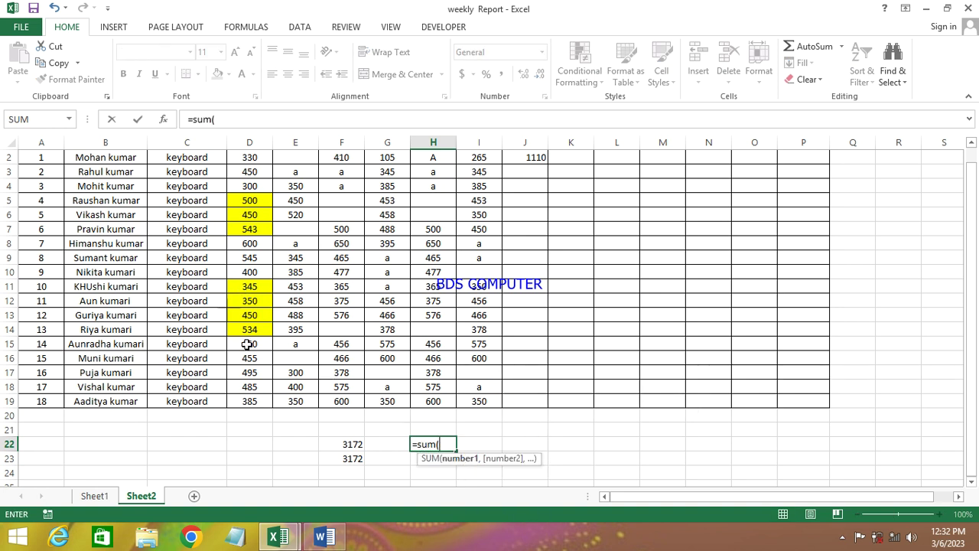
pyautogui.moveTo(249, 287); pyautogui.dragTo(253, 340)
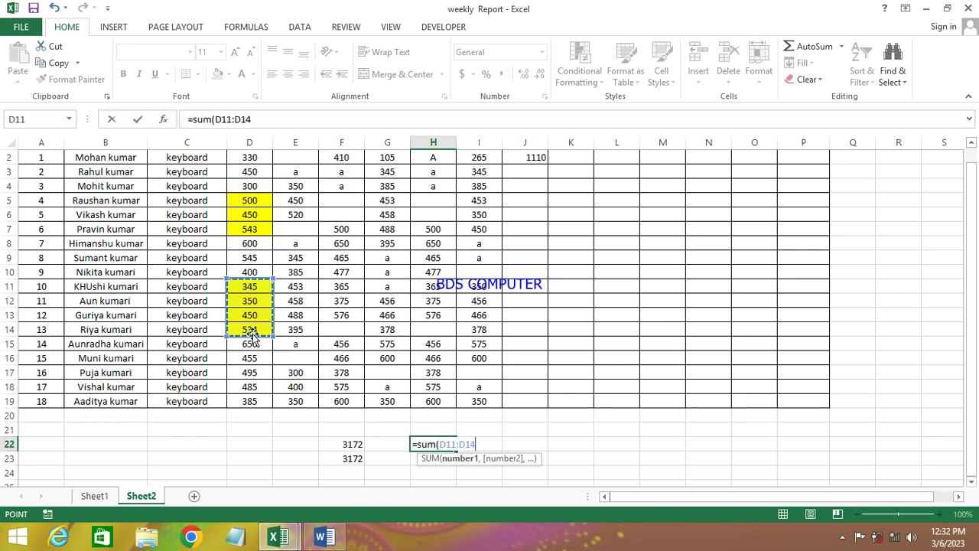
pyautogui.write(')')
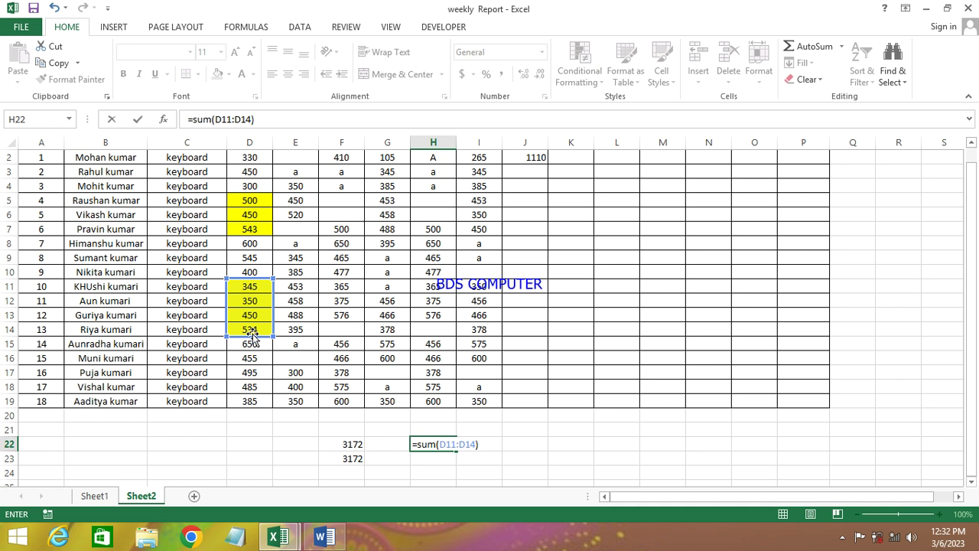
pyautogui.write('-')
pyautogui.write('su')
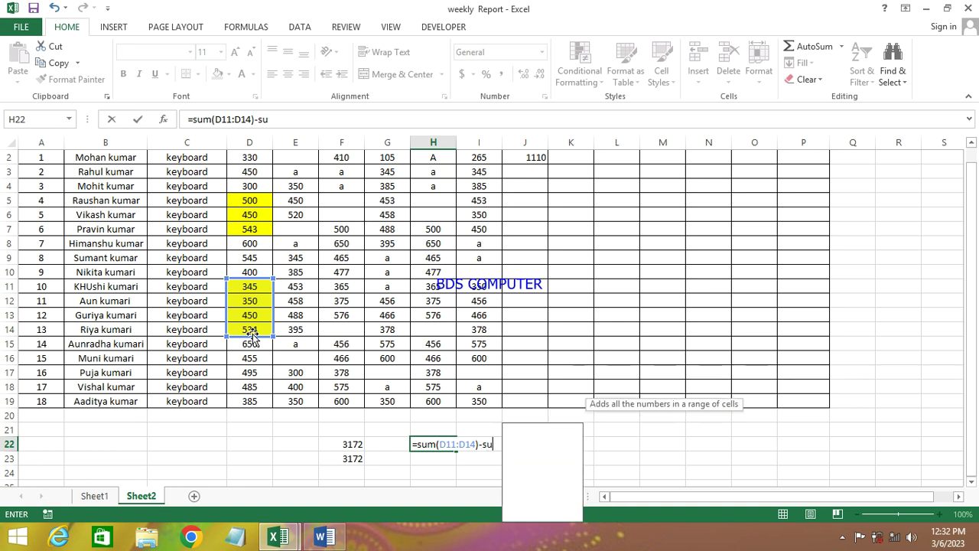
pyautogui.write('m(')
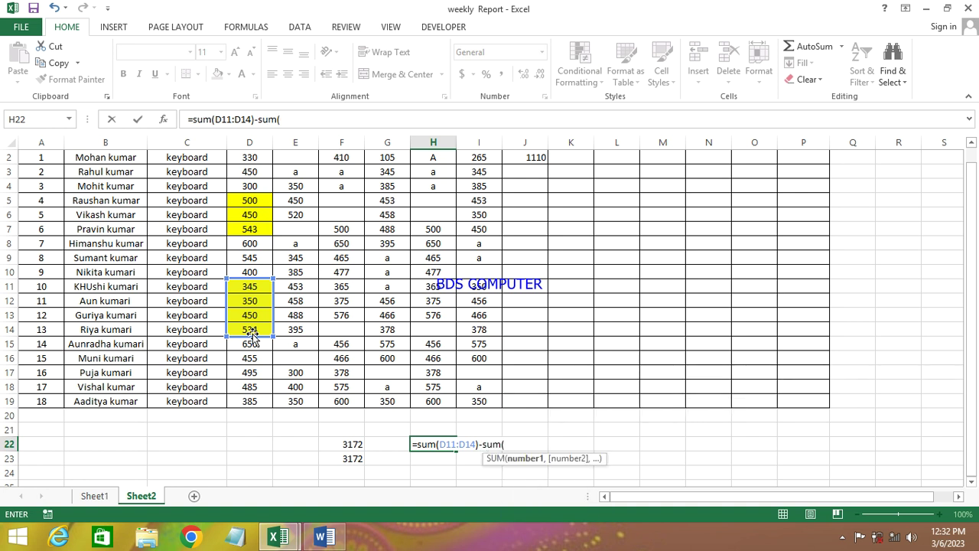
pyautogui.moveTo(250, 200); pyautogui.dragTo(252, 228)
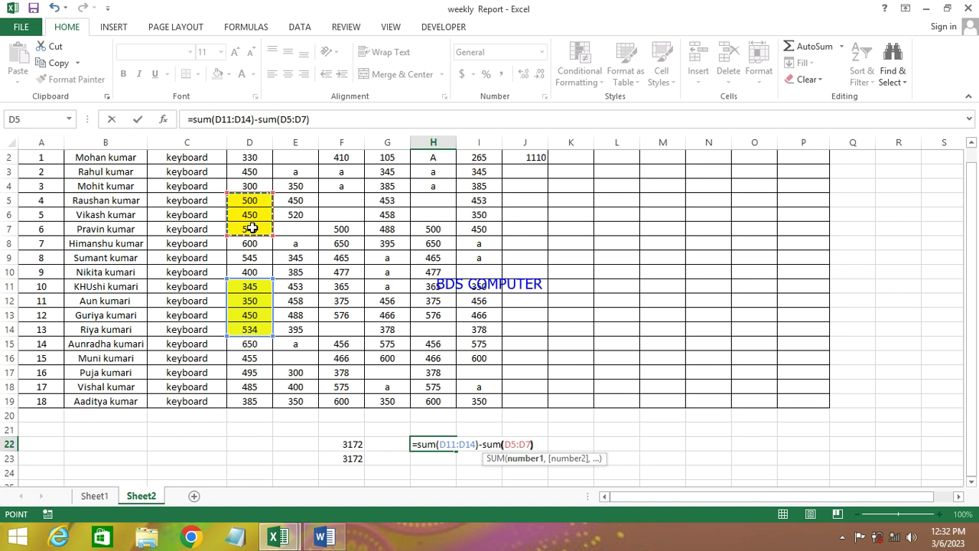
pyautogui.press('Return')
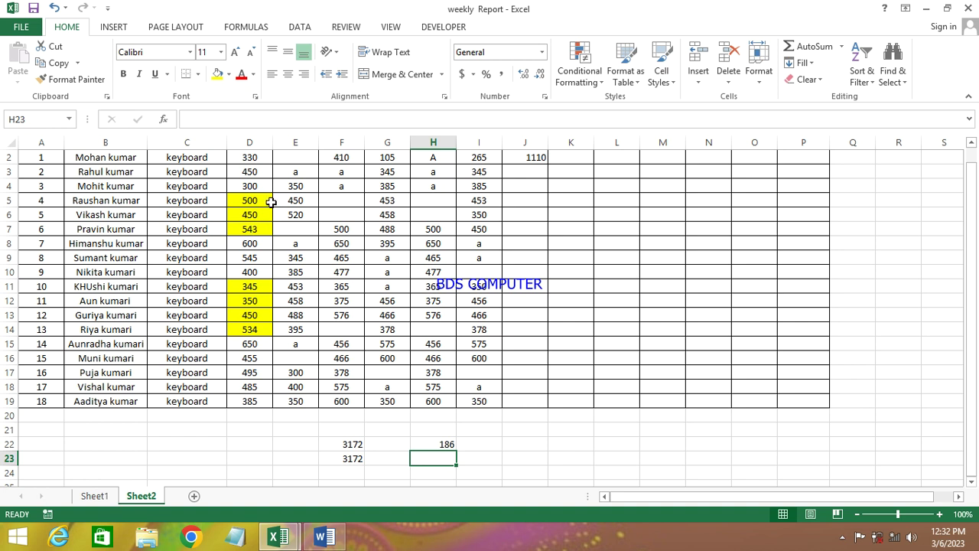
pyautogui.click(252, 446)
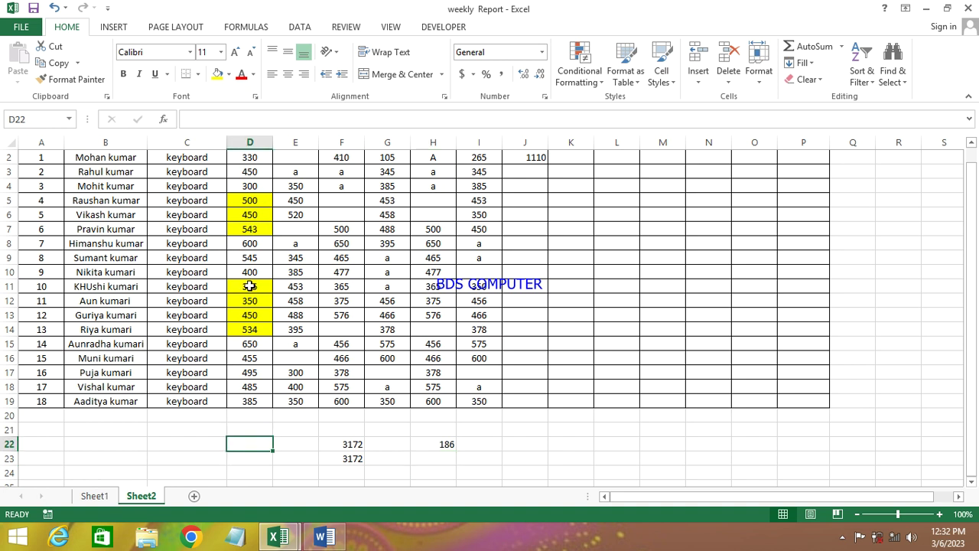
# Sum D11:D14 in D22 (1679) and D5:D7 in D23 (1493)
pyautogui.write('=s')
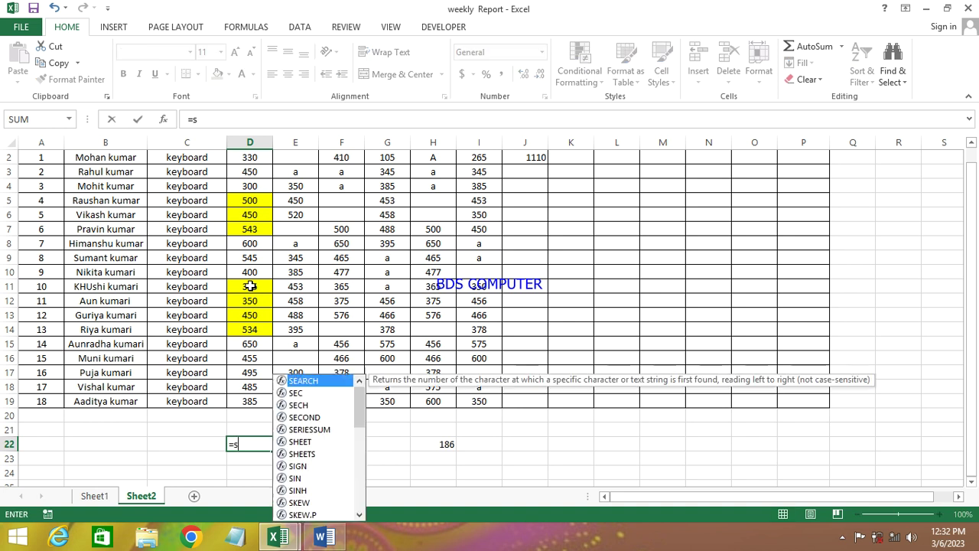
pyautogui.write('um(')
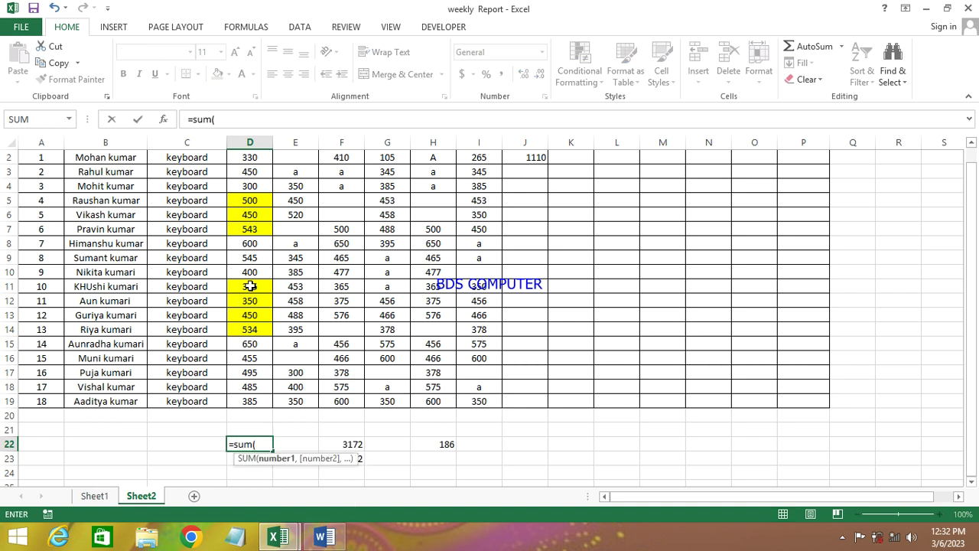
pyautogui.moveTo(241, 287); pyautogui.dragTo(243, 328)
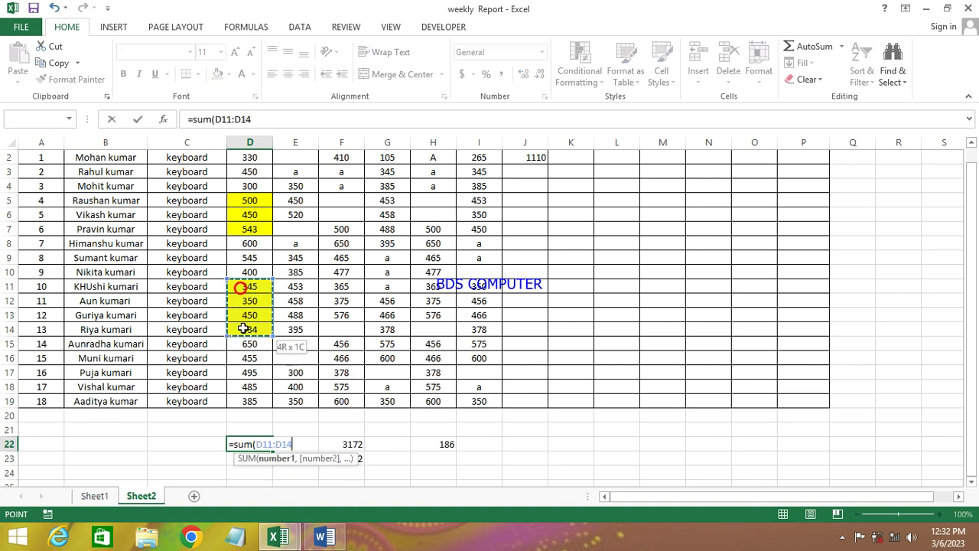
pyautogui.press('Return')
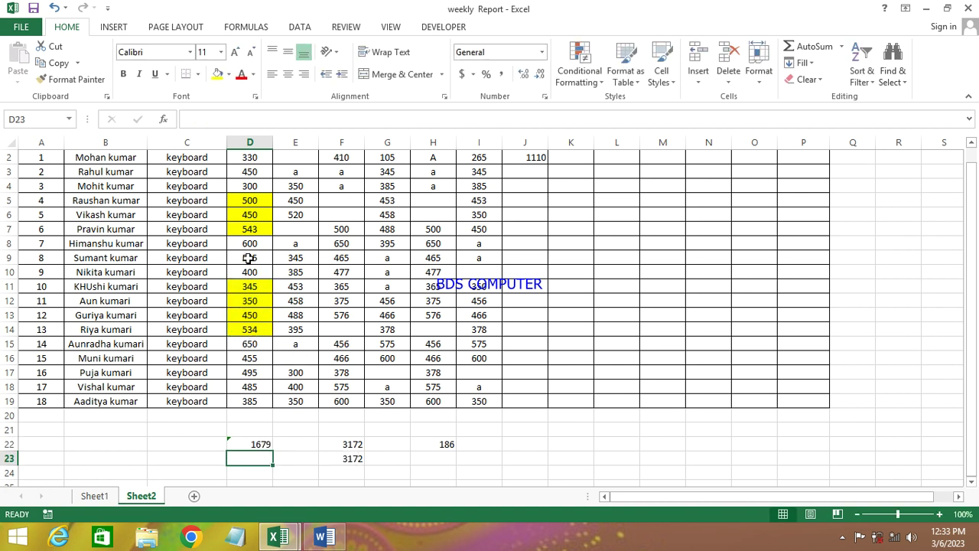
pyautogui.write('=sum')
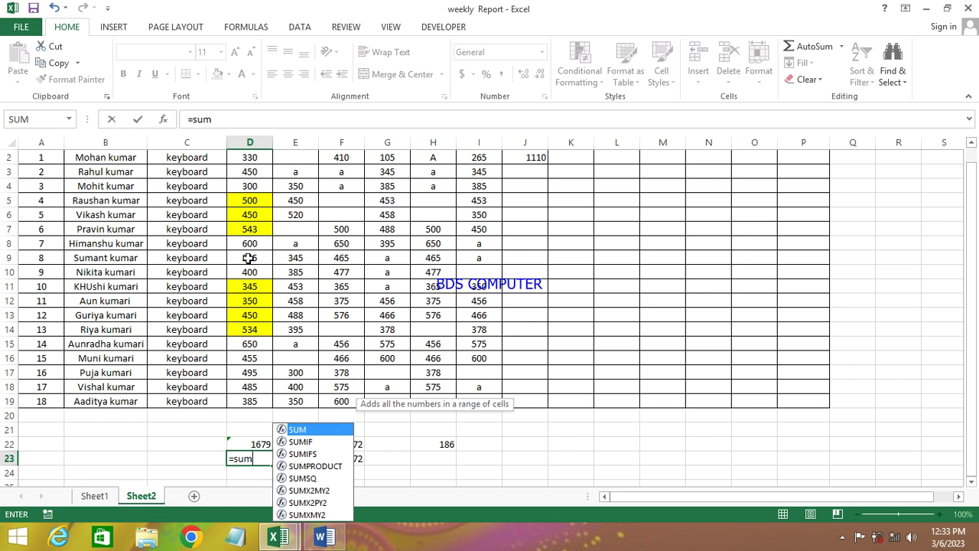
pyautogui.write('(')
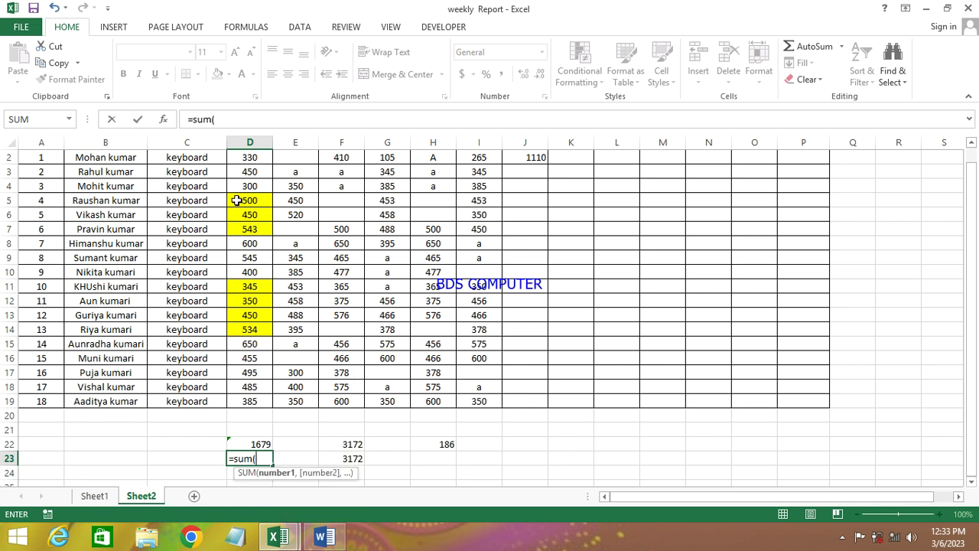
pyautogui.moveTo(237, 201); pyautogui.dragTo(237, 229)
pyautogui.press('Return')
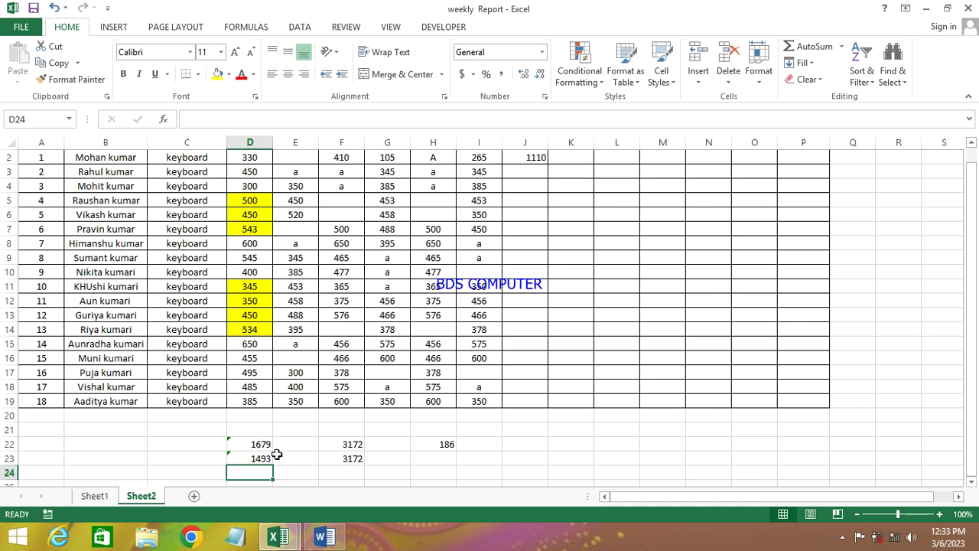
# Enter =D22-D23 in D24 so it shows the 186 difference
pyautogui.write('=')
pyautogui.press('Up')
pyautogui.press('Up')
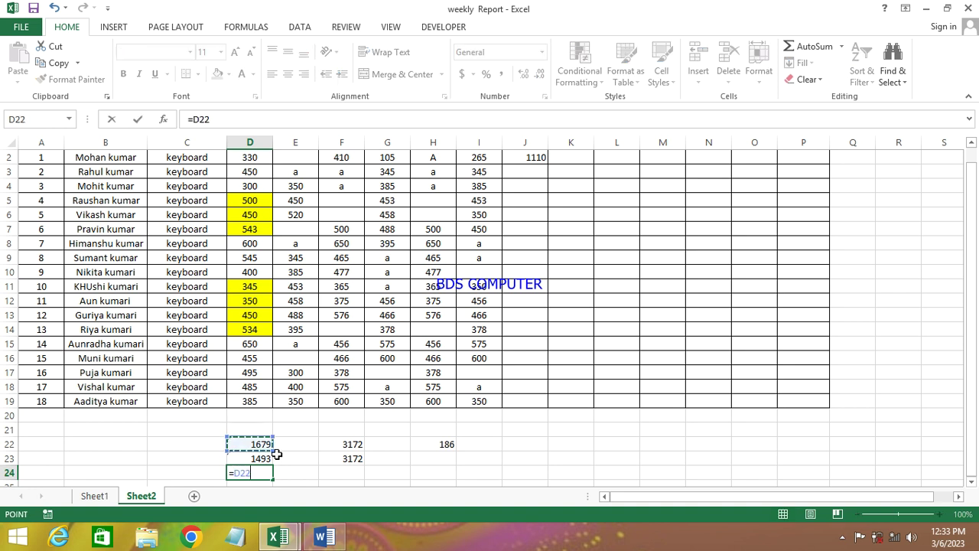
pyautogui.write('-')
pyautogui.press('Up')
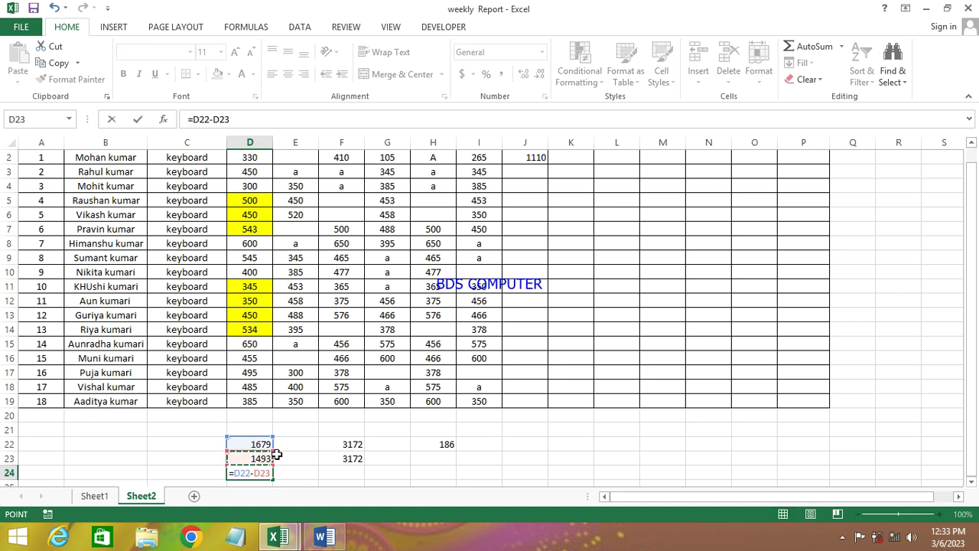
pyautogui.press('Return')
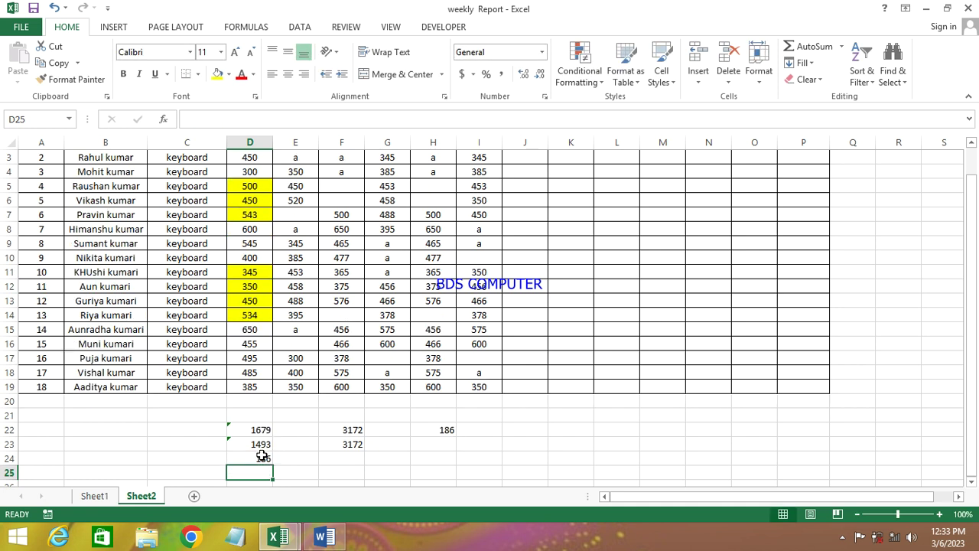
pyautogui.click(263, 457)
pyautogui.click(443, 430)
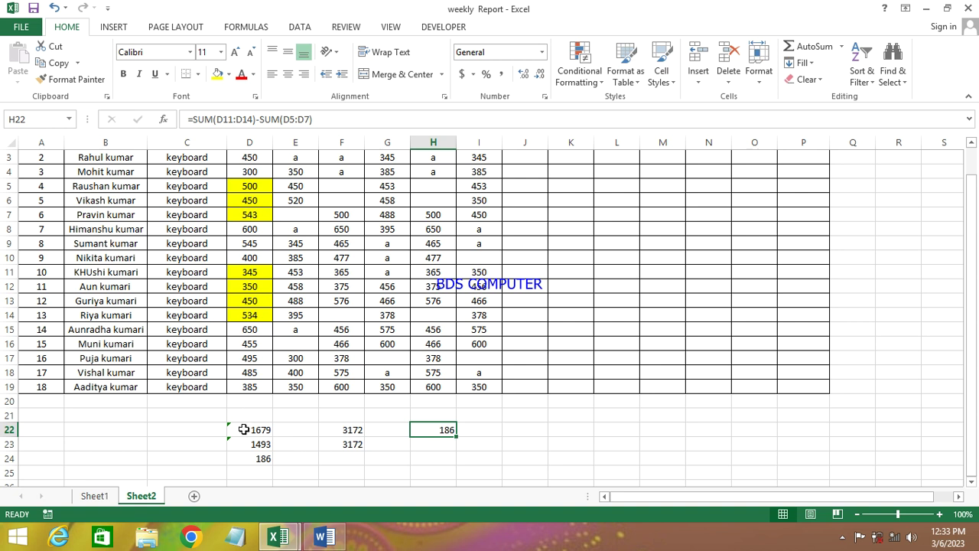
pyautogui.moveTo(245, 433); pyautogui.dragTo(246, 459)
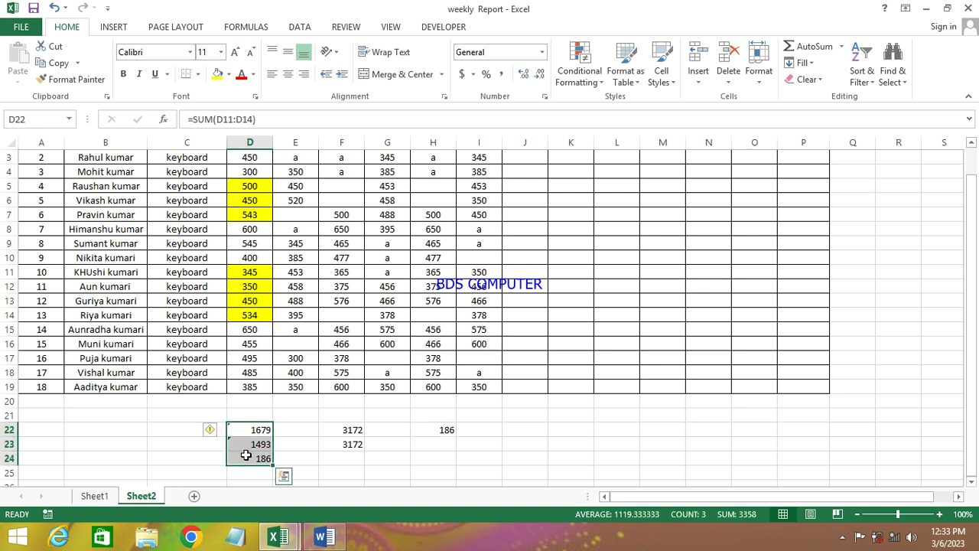
pyautogui.click(434, 433)
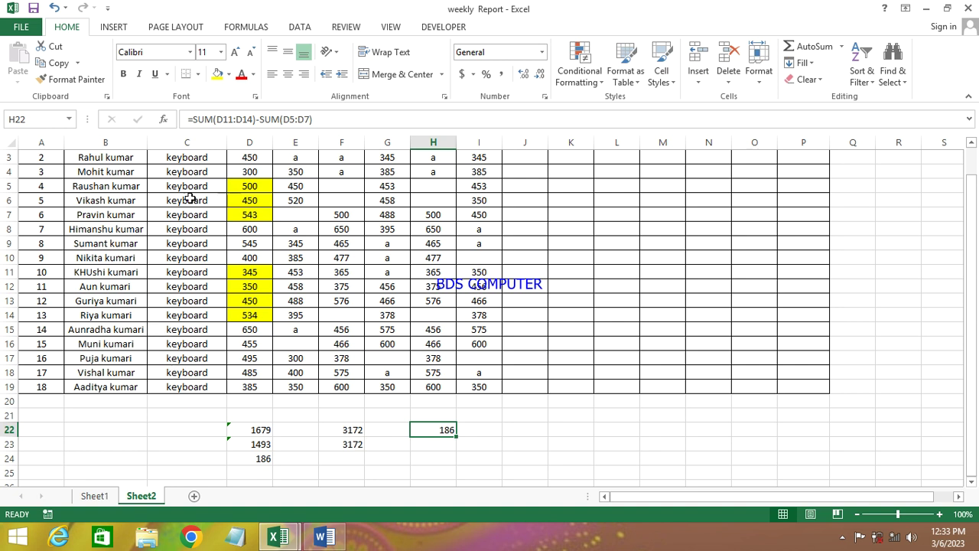
pyautogui.scroll(1, 122, 203)
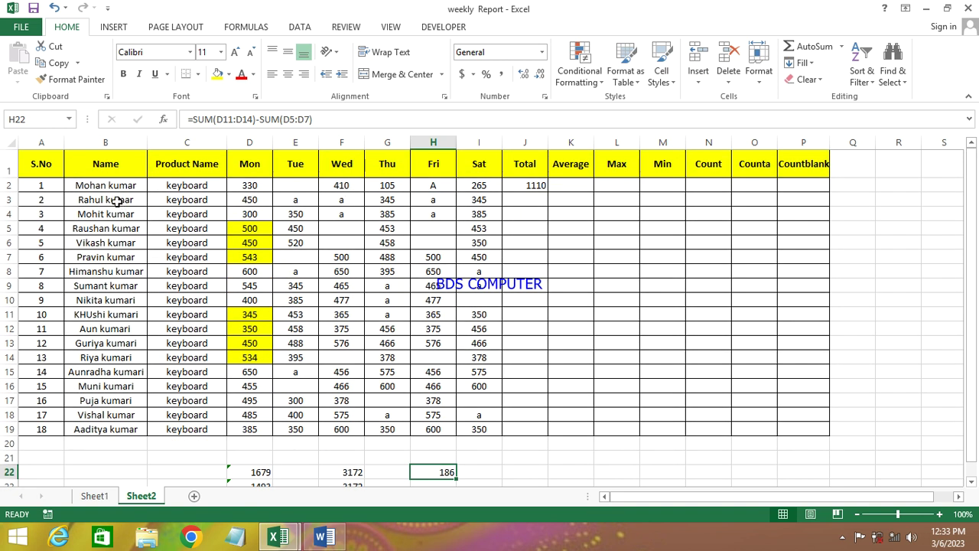
pyautogui.click(123, 204)
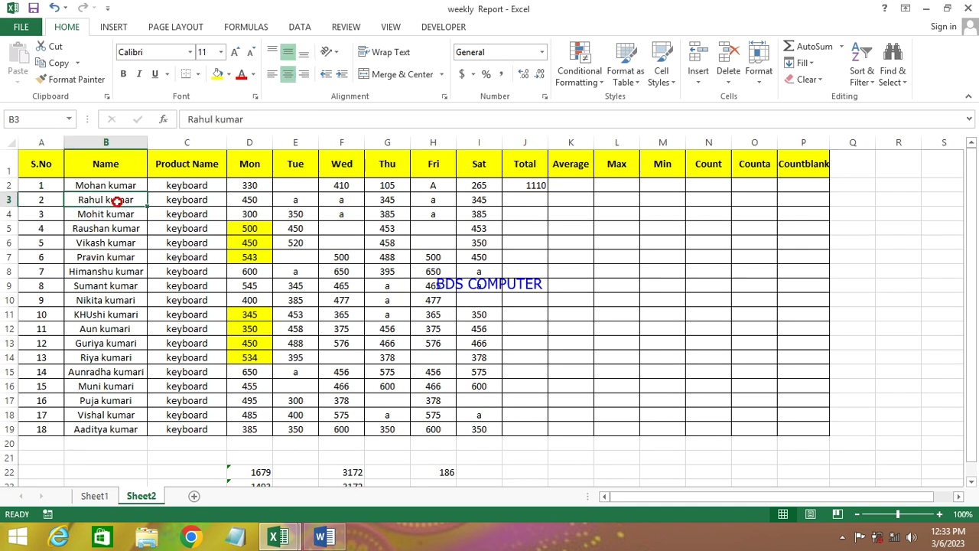
pyautogui.click(109, 360)
pyautogui.click(107, 330)
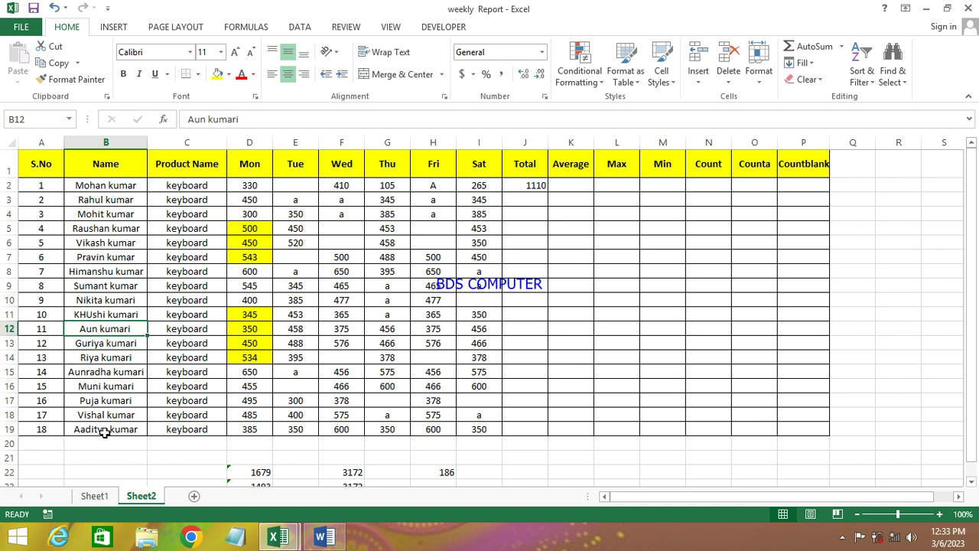
pyautogui.click(184, 243)
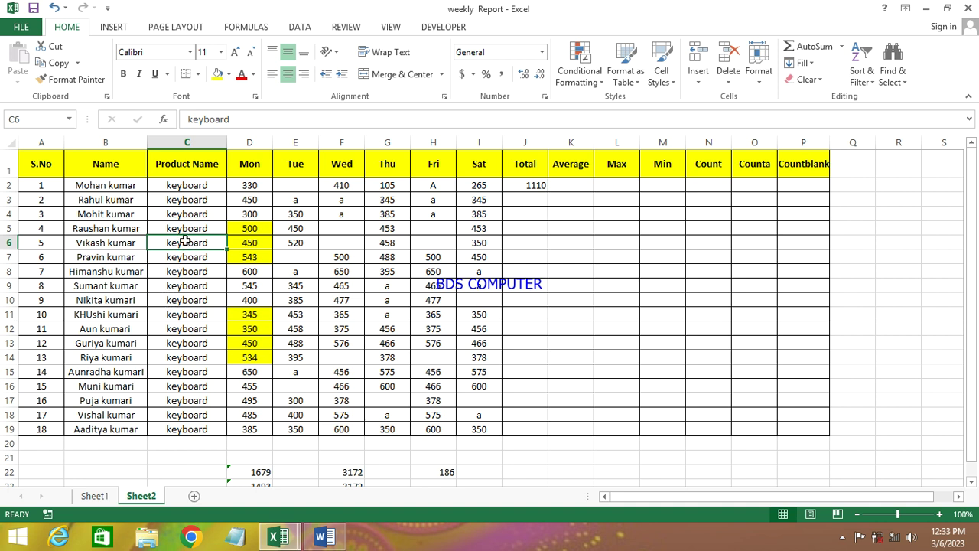
pyautogui.click(197, 311)
pyautogui.click(191, 373)
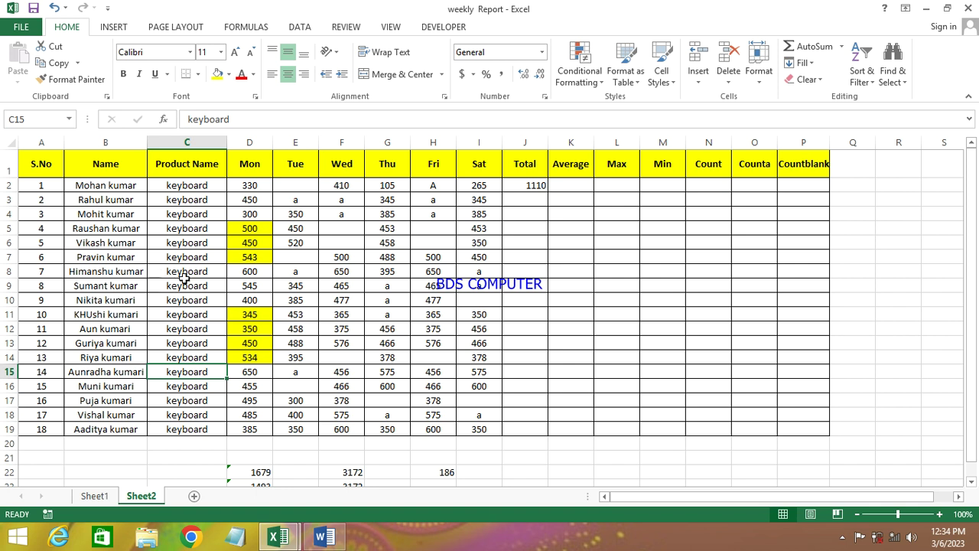
# Review the Sum ( ) and Average ( ) headings in the Word formula notes
pyautogui.click(322, 538)
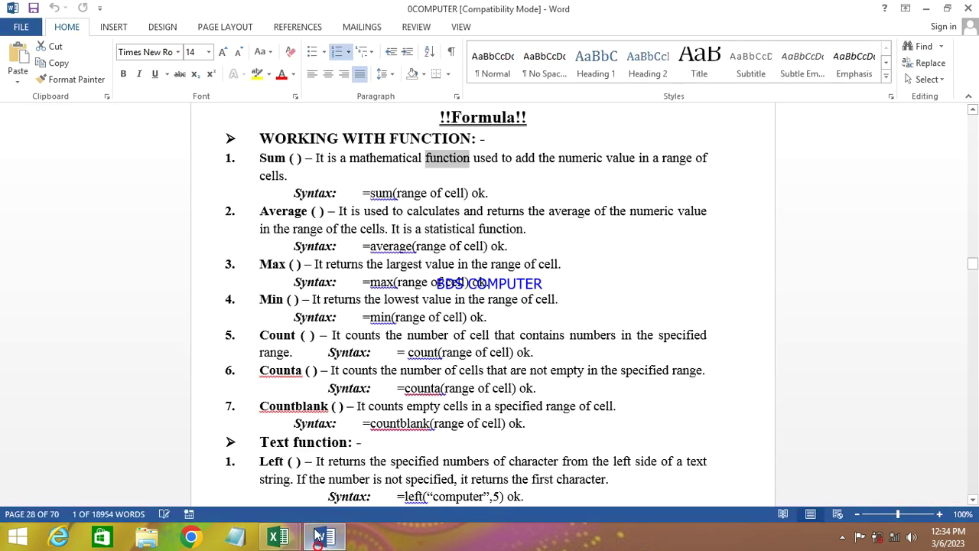
pyautogui.moveTo(305, 158); pyautogui.dragTo(249, 156)
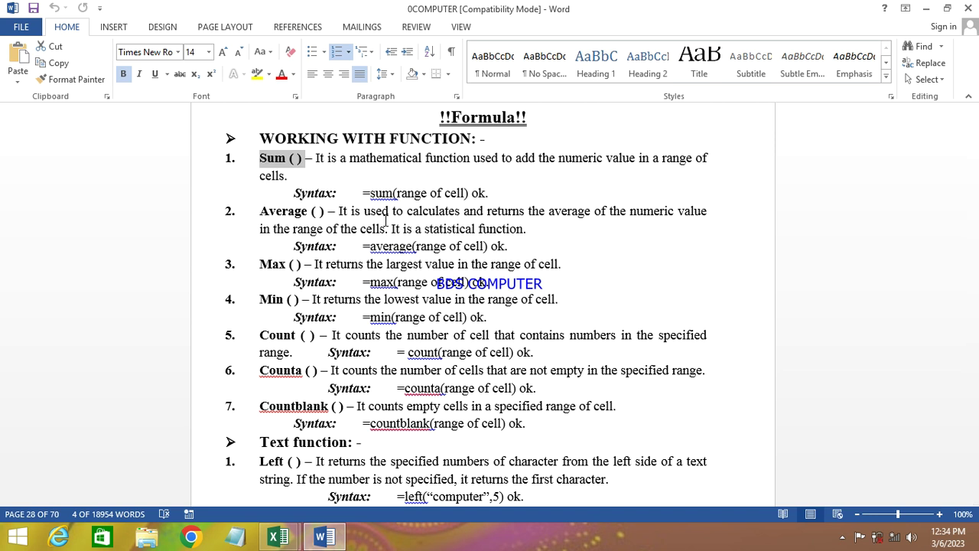
pyautogui.click(259, 212)
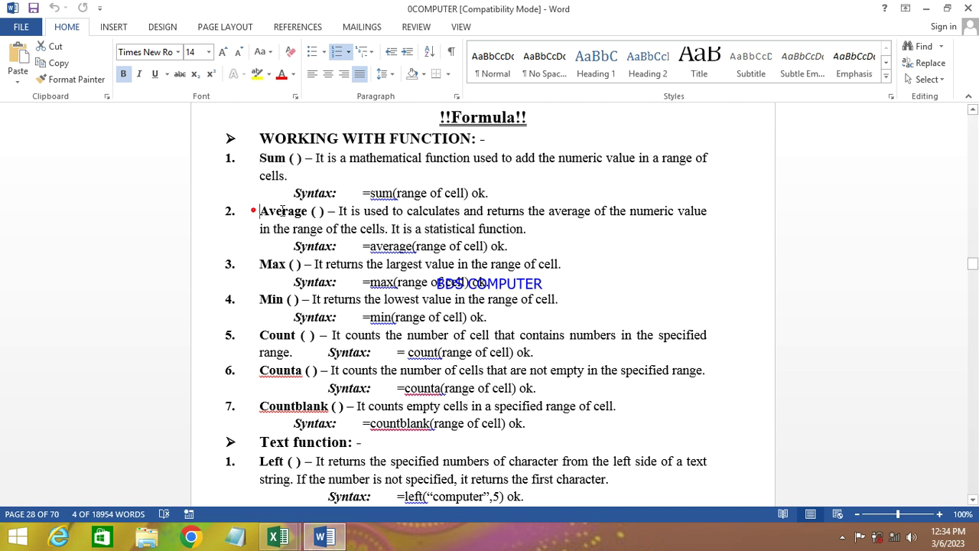
pyautogui.moveTo(282, 211); pyautogui.dragTo(339, 212)
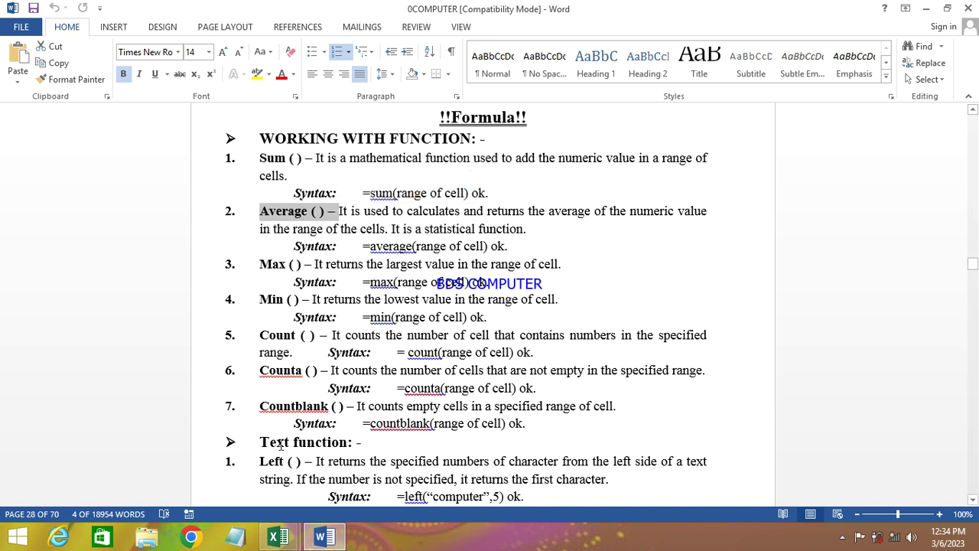
pyautogui.click(277, 537)
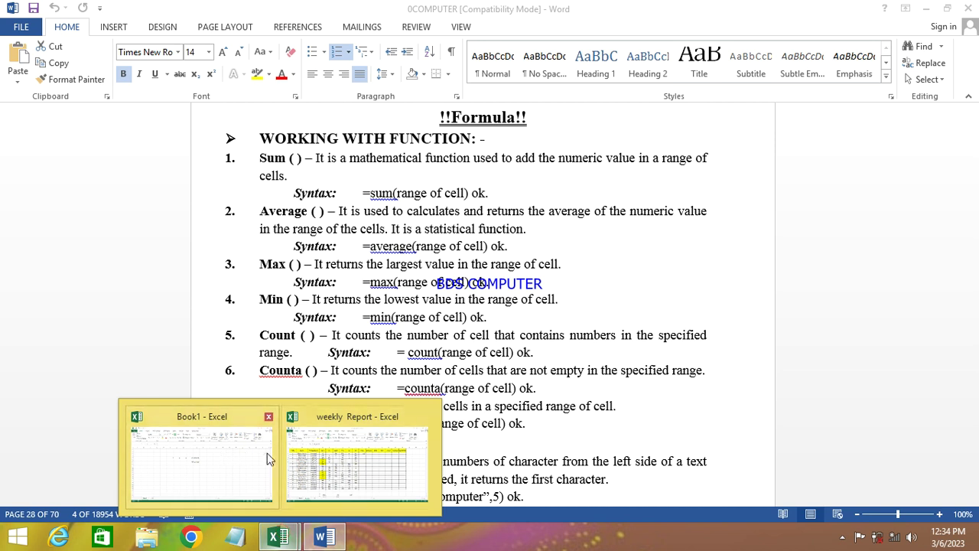
# Back in the Report workbook, check row 2's Mon–Sat values and select K2
pyautogui.click(360, 459)
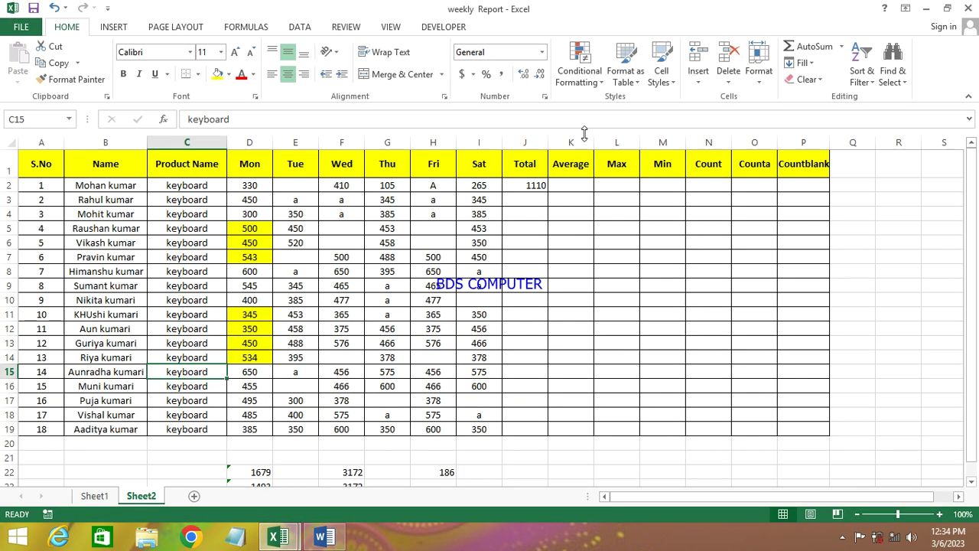
pyautogui.click(572, 185)
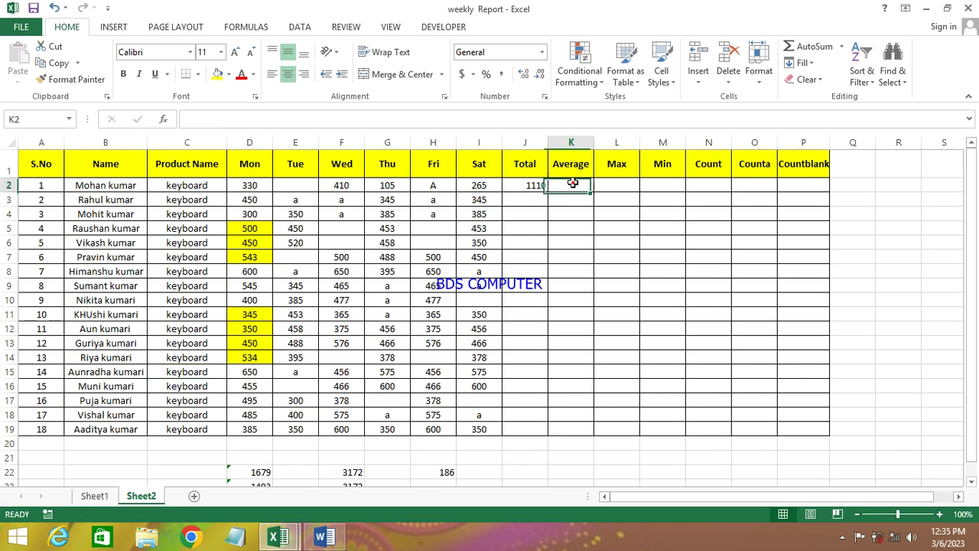
pyautogui.click(120, 185)
pyautogui.moveTo(262, 187); pyautogui.dragTo(478, 185)
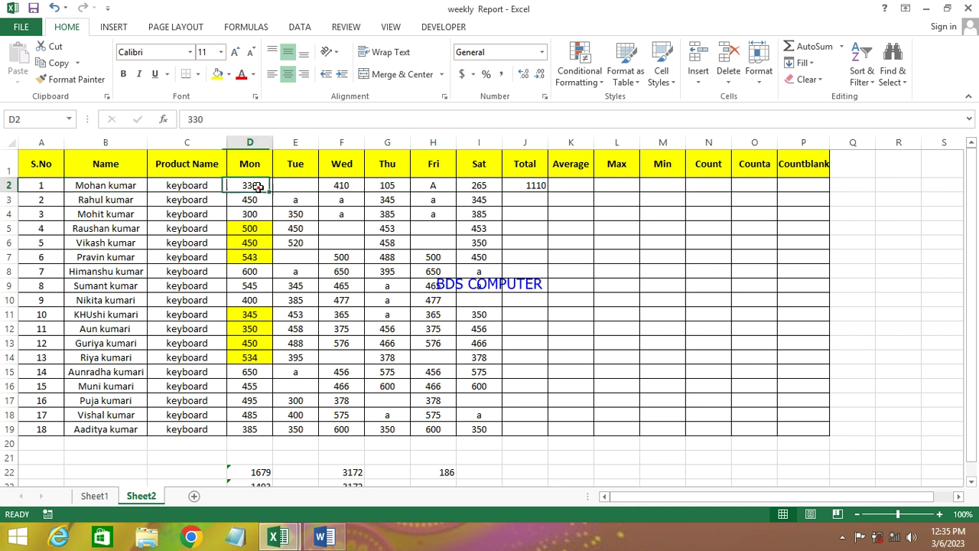
pyautogui.click(575, 183)
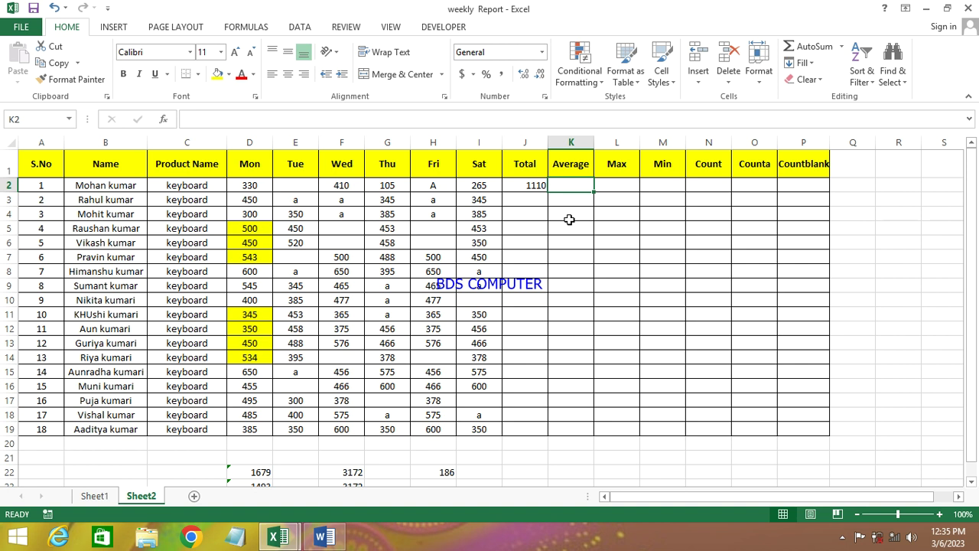
# Enter =AVERAGE(D2:I2) in K2, giving 277.5
pyautogui.write('=ave')
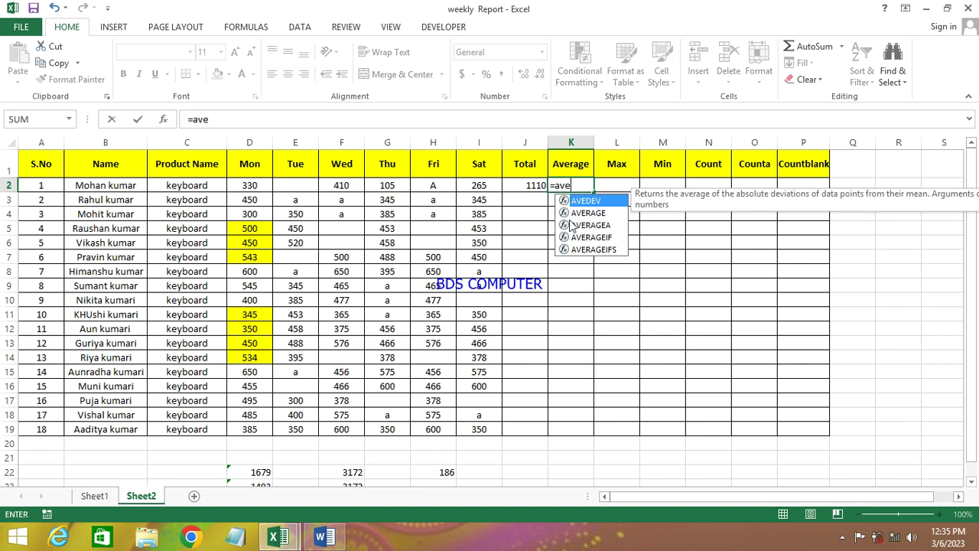
pyautogui.write('r')
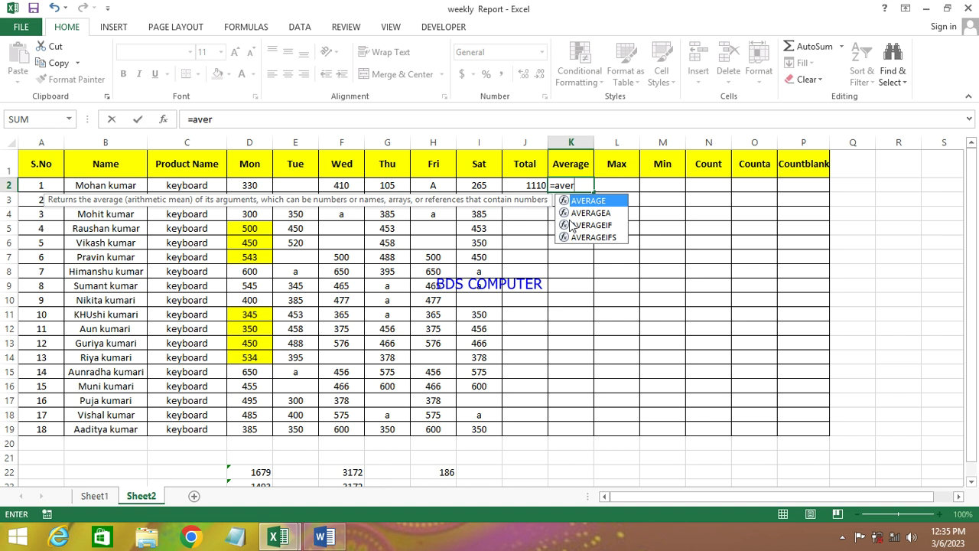
pyautogui.doubleClick(590, 202)
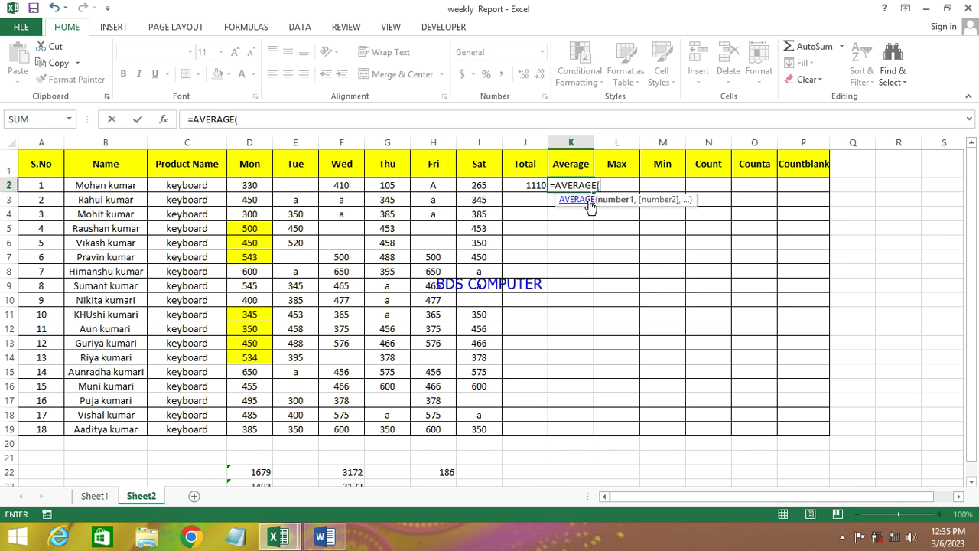
pyautogui.press('Escape')
pyautogui.write('=')
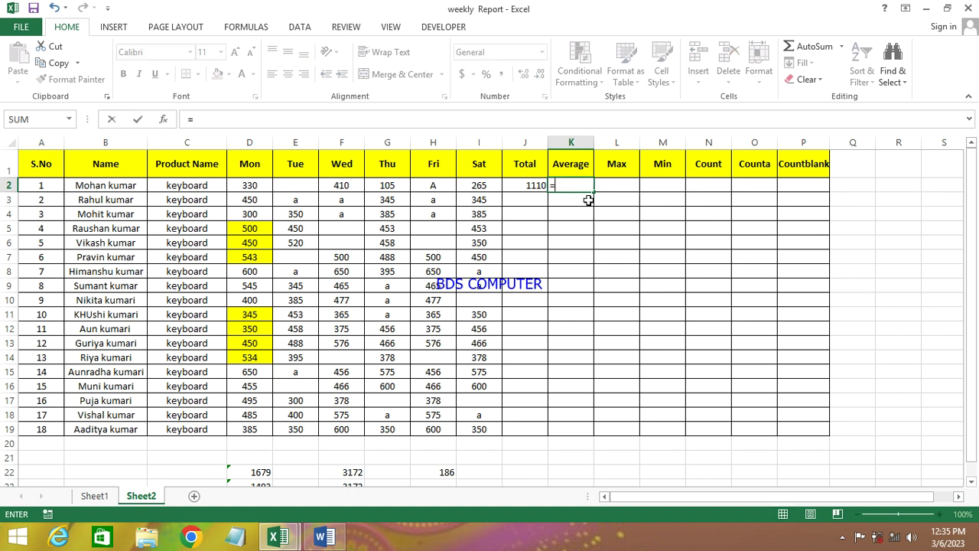
pyautogui.write('avr')
pyautogui.press('BackSpace')
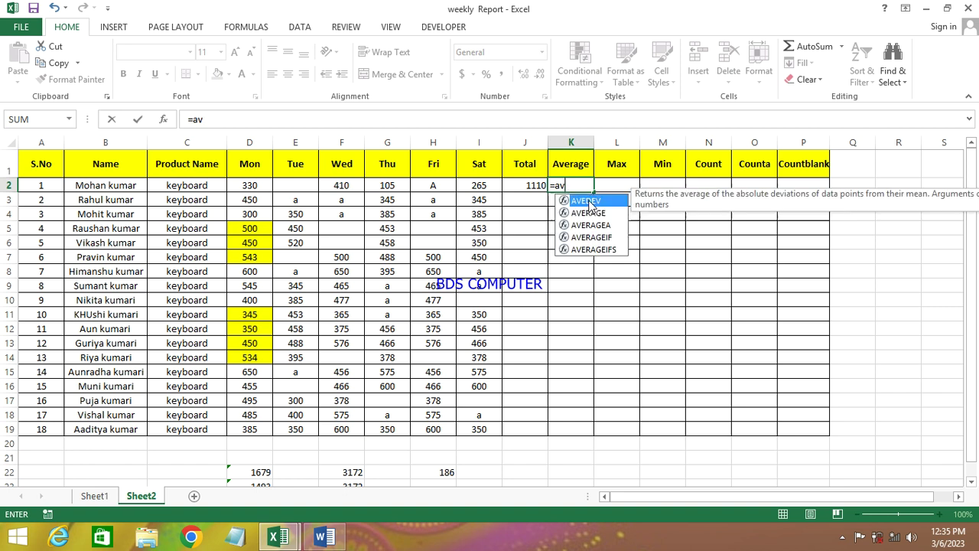
pyautogui.write('e')
pyautogui.write('r')
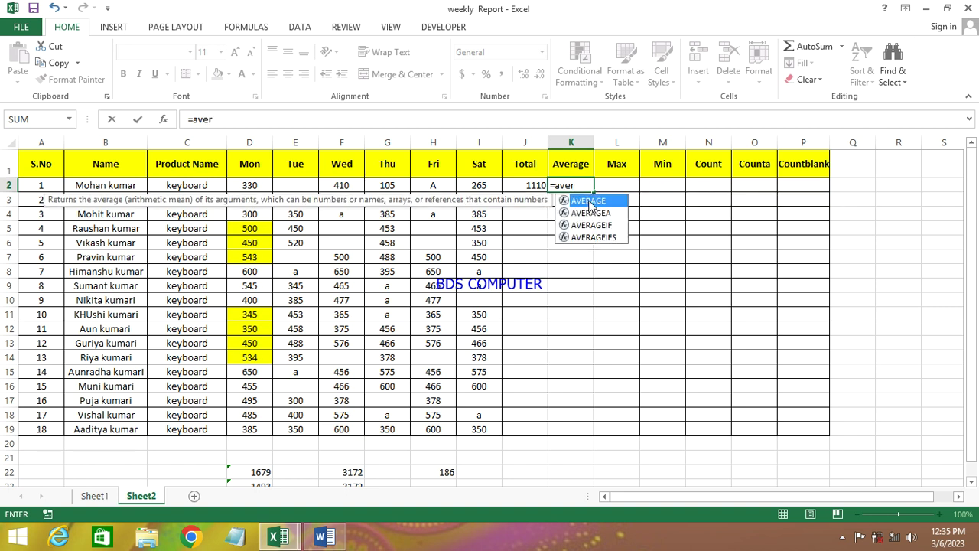
pyautogui.doubleClick(588, 202)
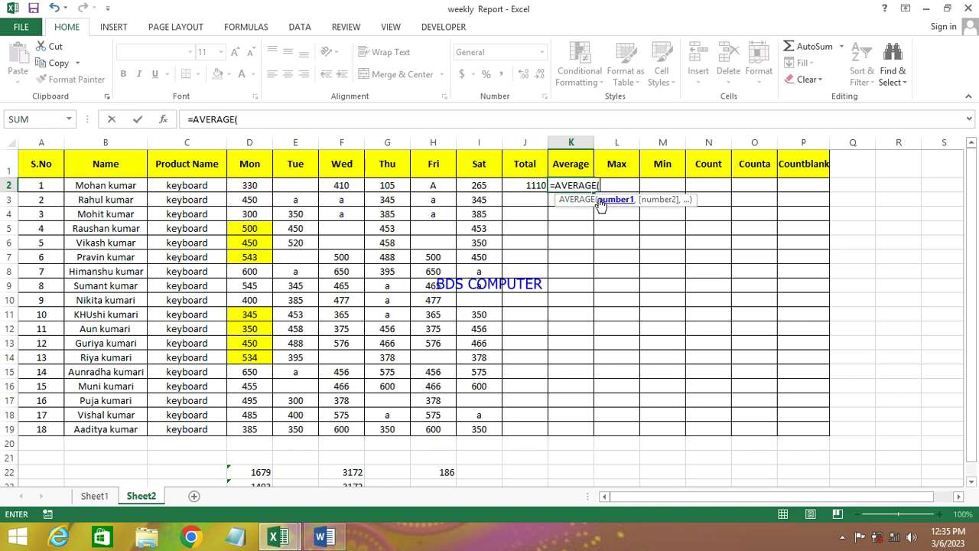
pyautogui.click(960, 497)
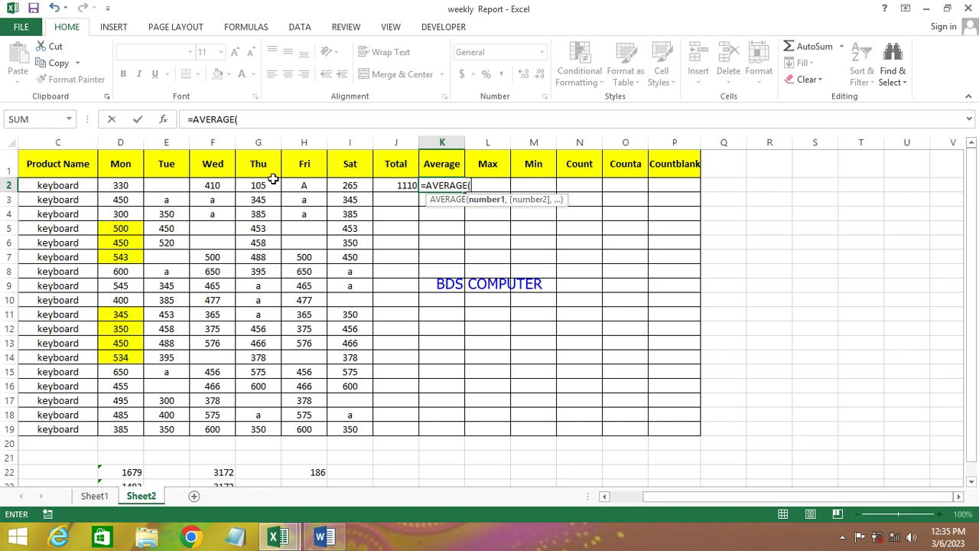
pyautogui.moveTo(121, 185); pyautogui.dragTo(350, 186)
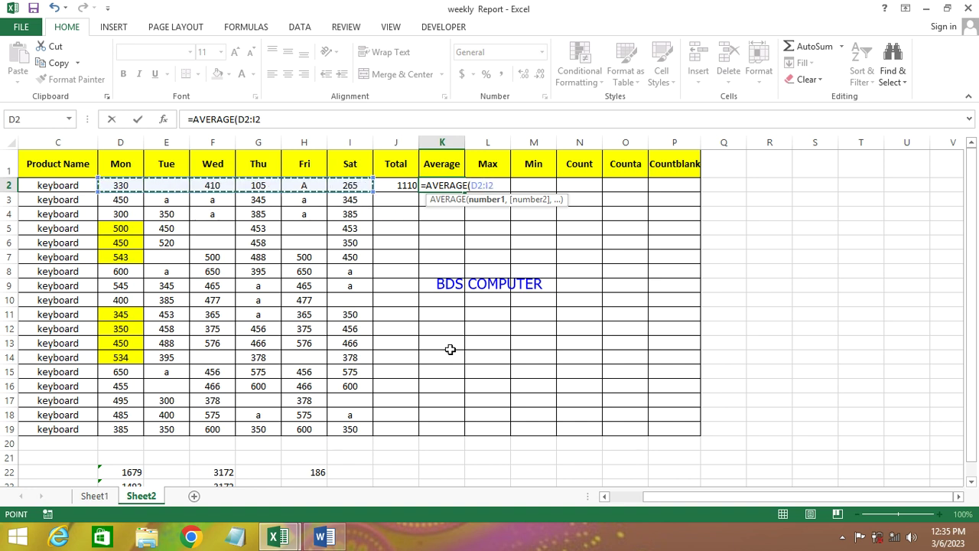
pyautogui.write(')')
pyautogui.hotkey('ctrl', 'Return')
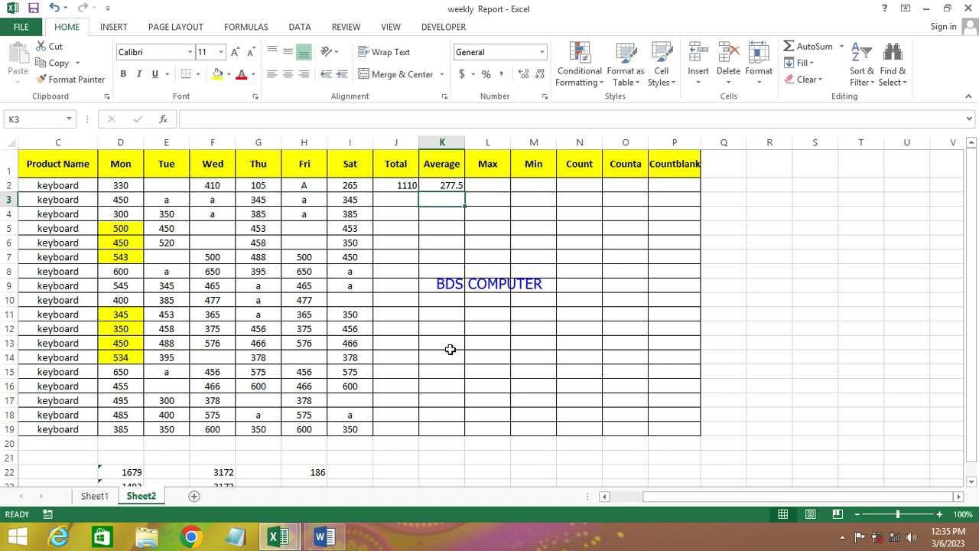
pyautogui.click(452, 188)
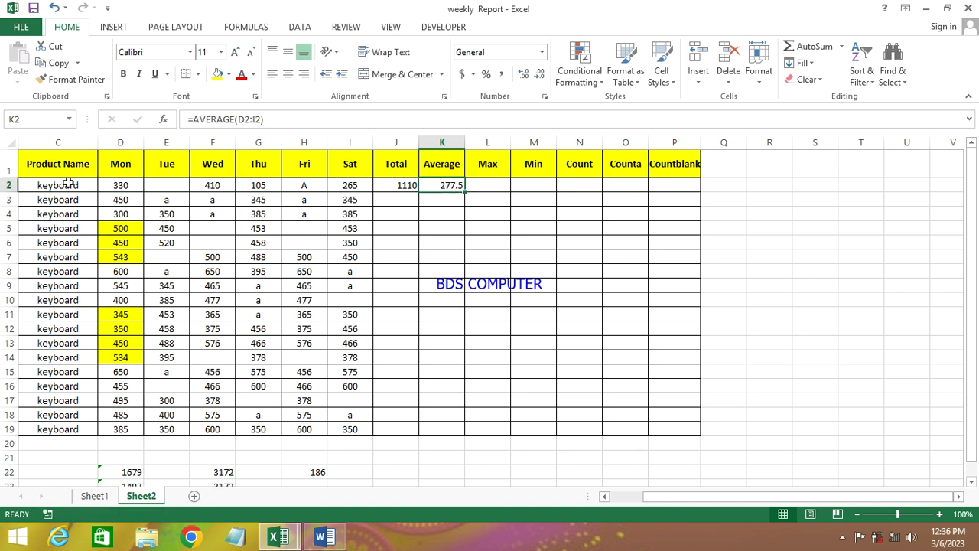
pyautogui.moveTo(120, 185); pyautogui.dragTo(366, 186)
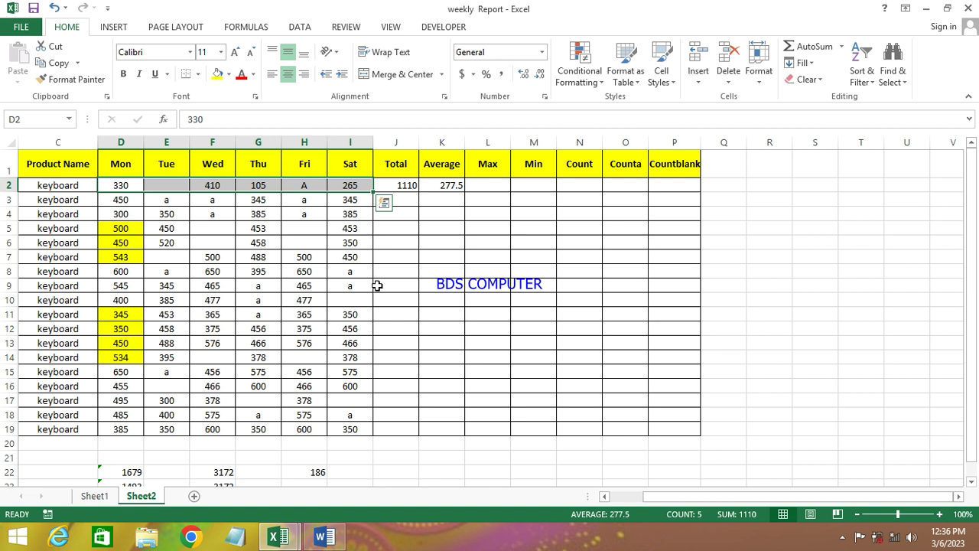
pyautogui.click(455, 185)
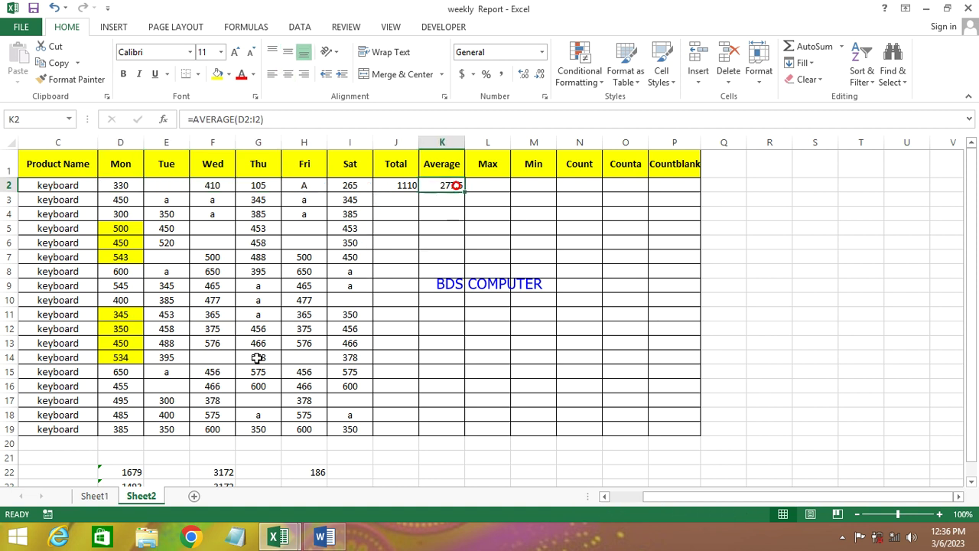
pyautogui.click(219, 473)
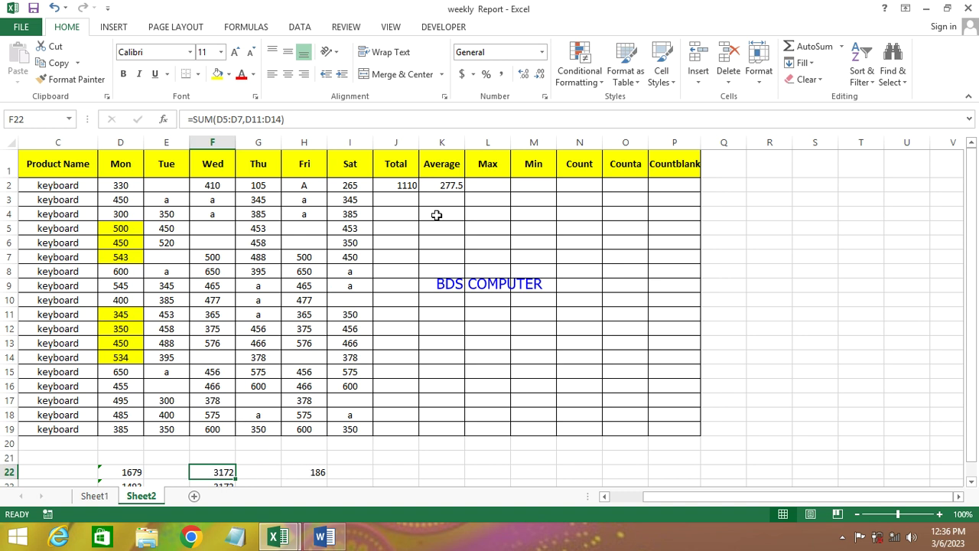
pyautogui.moveTo(124, 315); pyautogui.dragTo(124, 358)
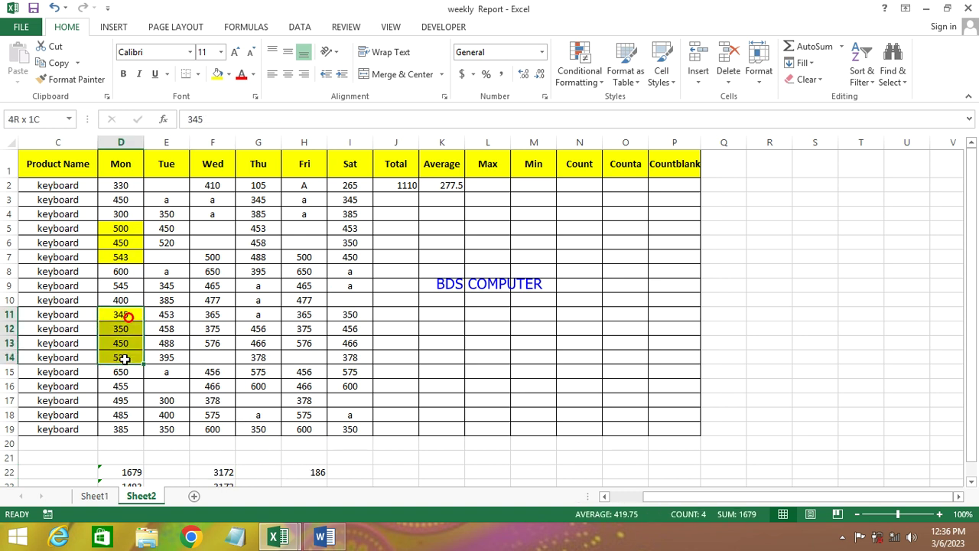
pyautogui.click(117, 230)
pyautogui.moveTo(120, 260); pyautogui.dragTo(121, 260)
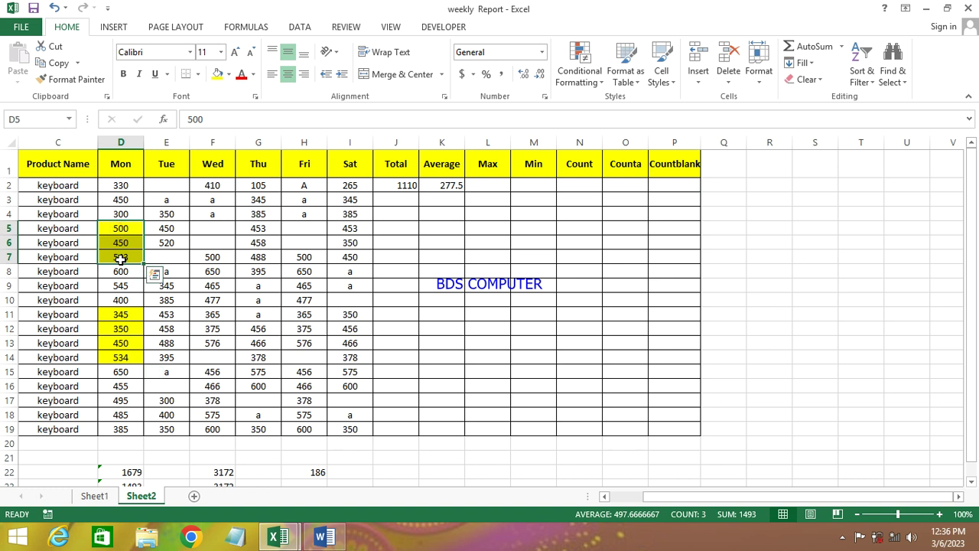
pyautogui.click(395, 474)
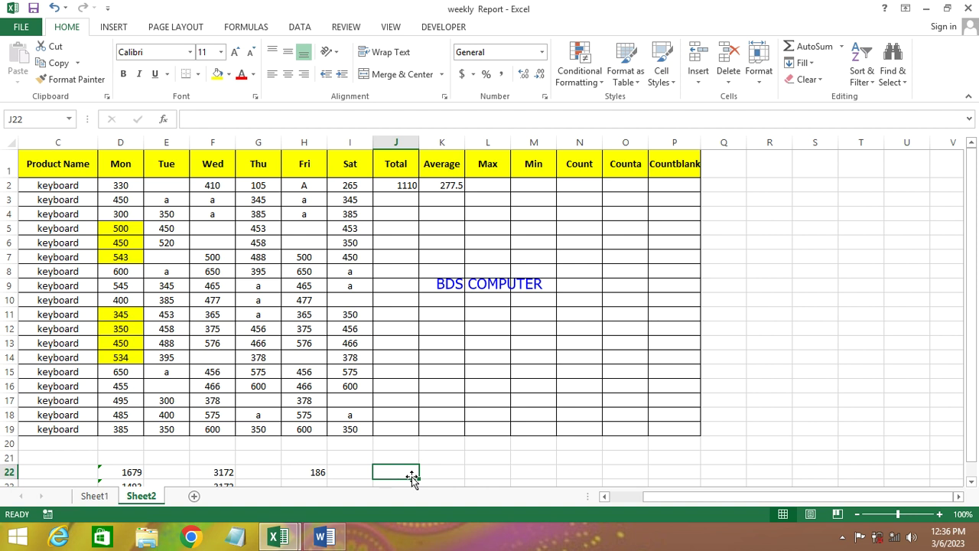
pyautogui.write('=aver')
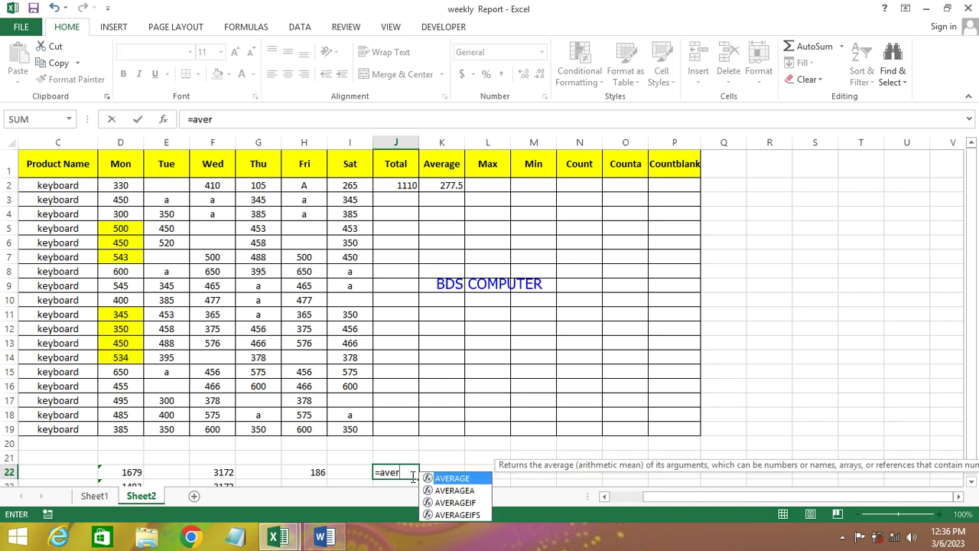
# Enter =AVERAGE(D11:D14)-AVERAGE(D5:D7) in J22, returning -77.9167
pyautogui.press('Tab')
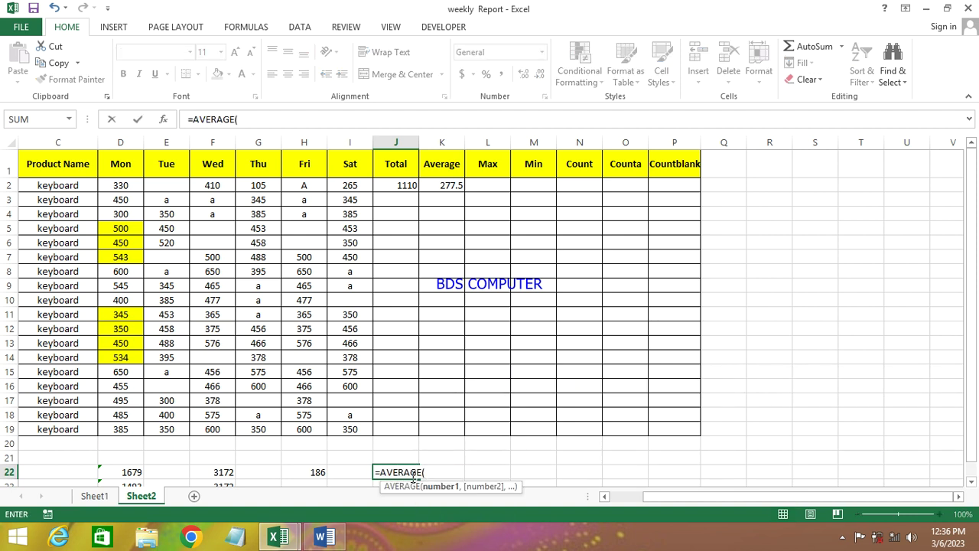
pyautogui.moveTo(122, 313); pyautogui.dragTo(123, 357)
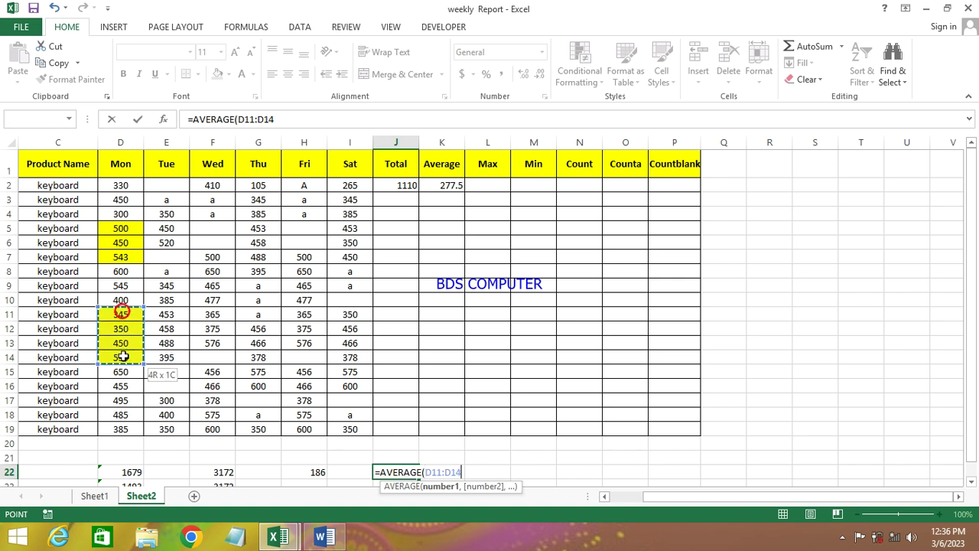
pyautogui.write(')')
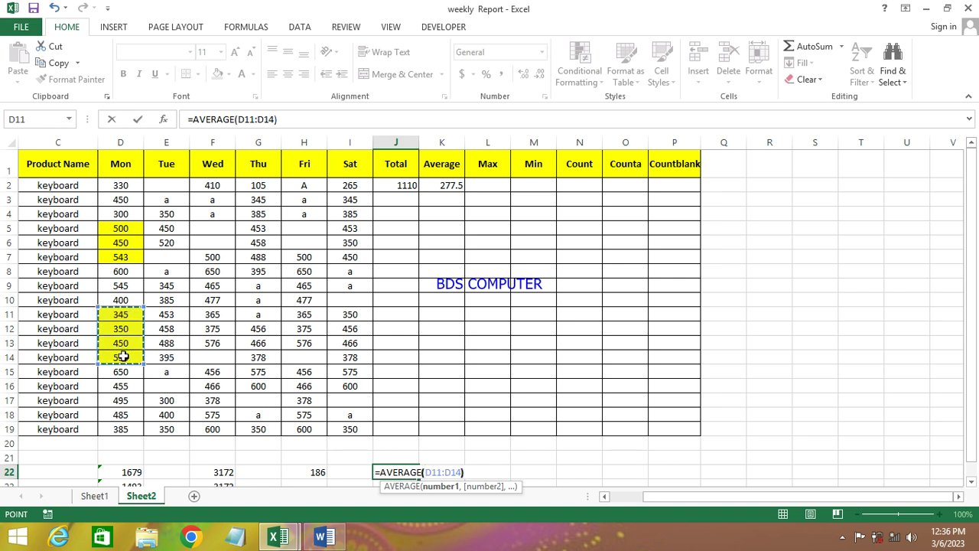
pyautogui.write('-a')
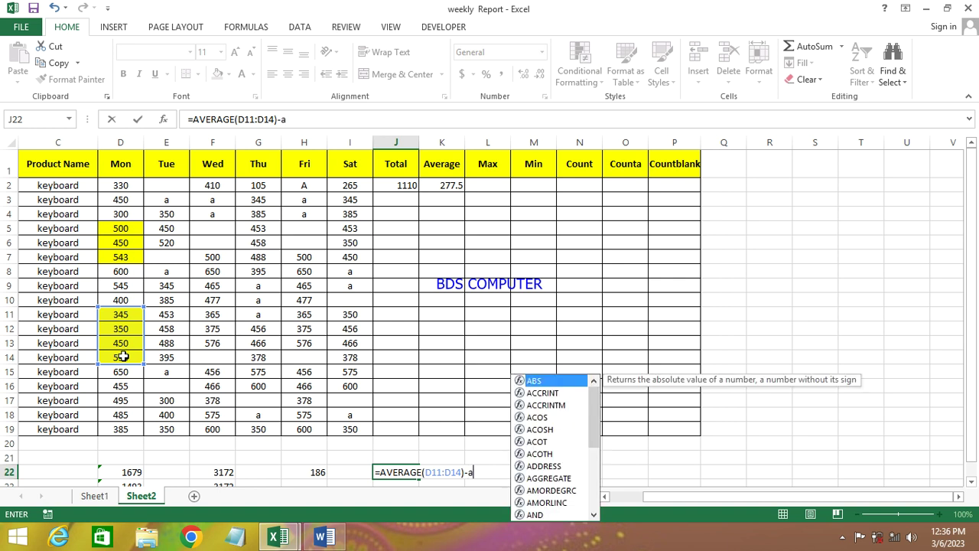
pyautogui.write('vera')
pyautogui.press('Tab')
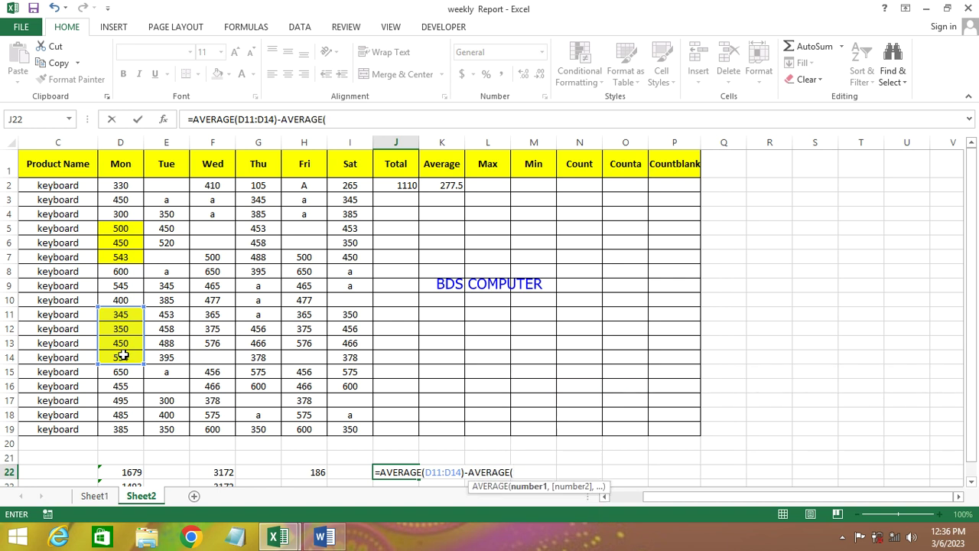
pyautogui.moveTo(116, 228); pyautogui.dragTo(121, 251)
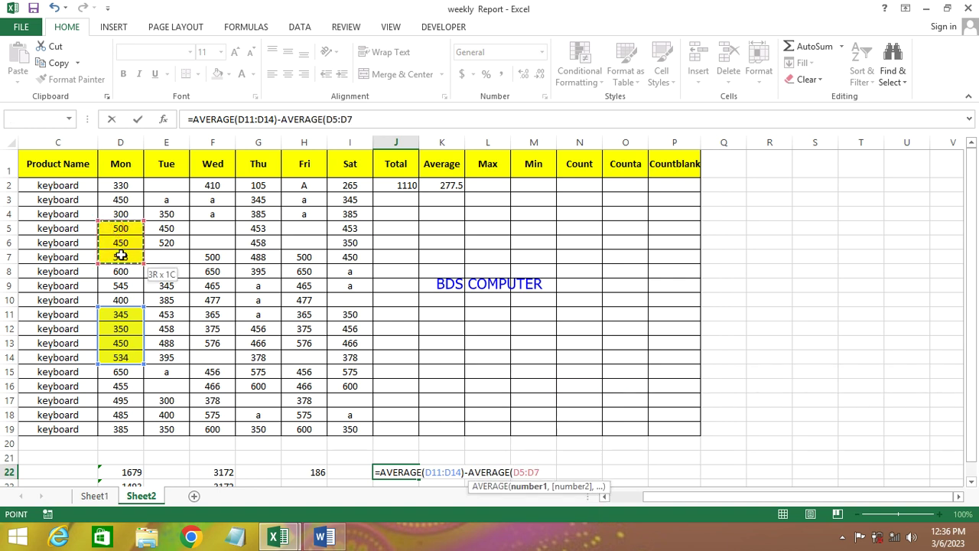
pyautogui.write(')')
pyautogui.press('Return')
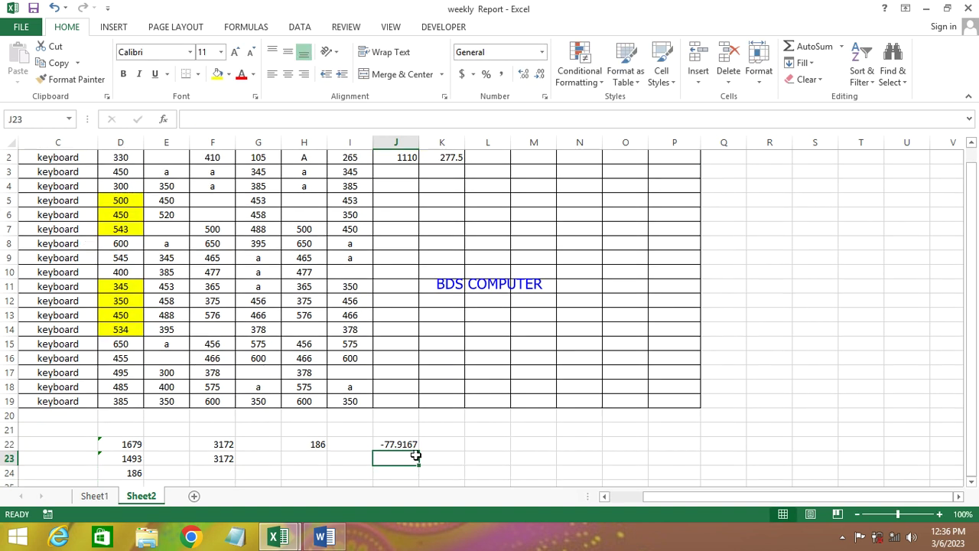
pyautogui.click(400, 446)
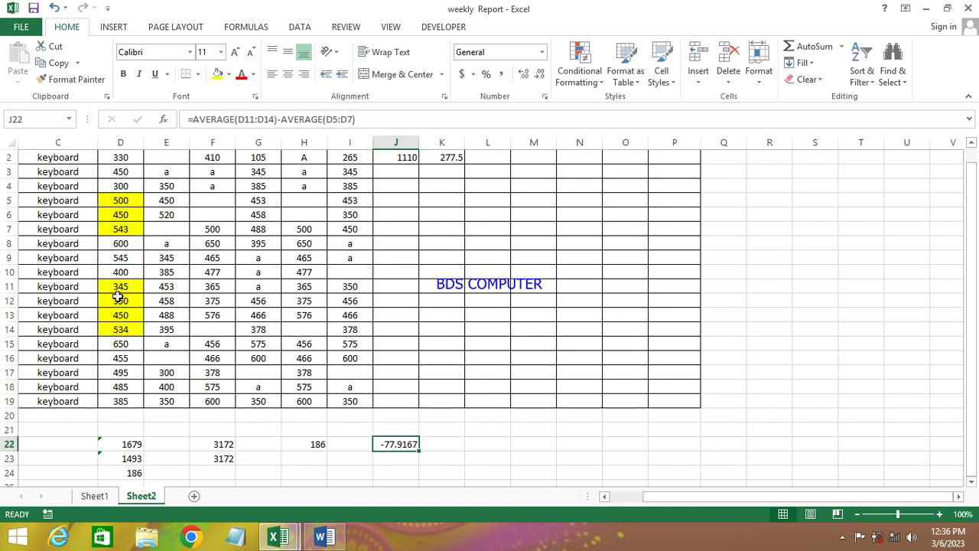
pyautogui.click(122, 200)
pyautogui.moveTo(123, 219); pyautogui.dragTo(123, 233)
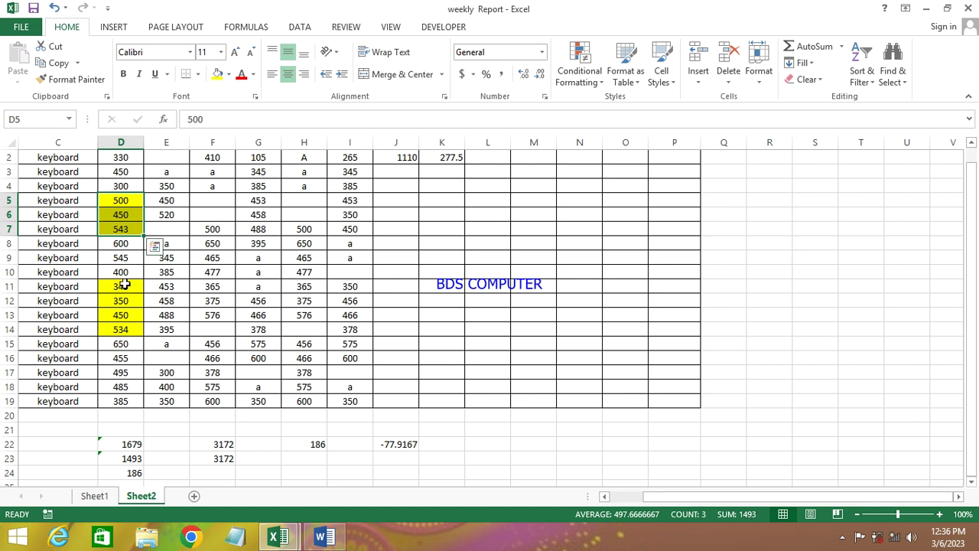
pyautogui.moveTo(124, 285); pyautogui.dragTo(124, 329)
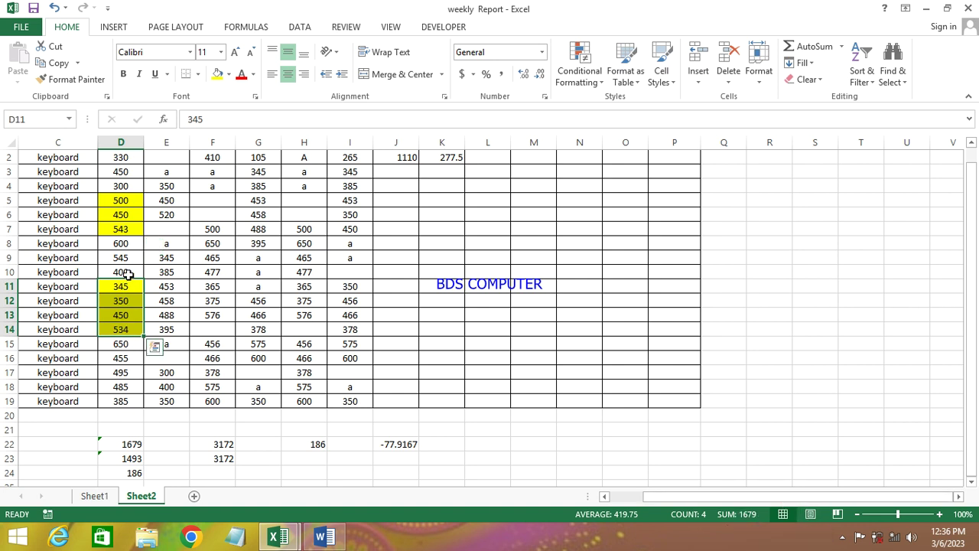
pyautogui.click(478, 443)
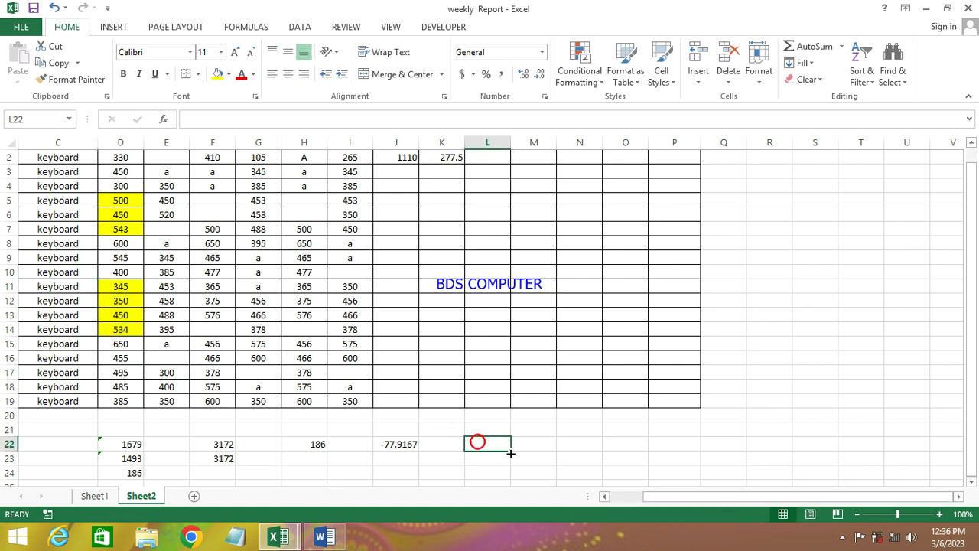
# Average D11:D14 in L22 (419.75) and D5:D7 in L23 (497.6667)
pyautogui.write('=')
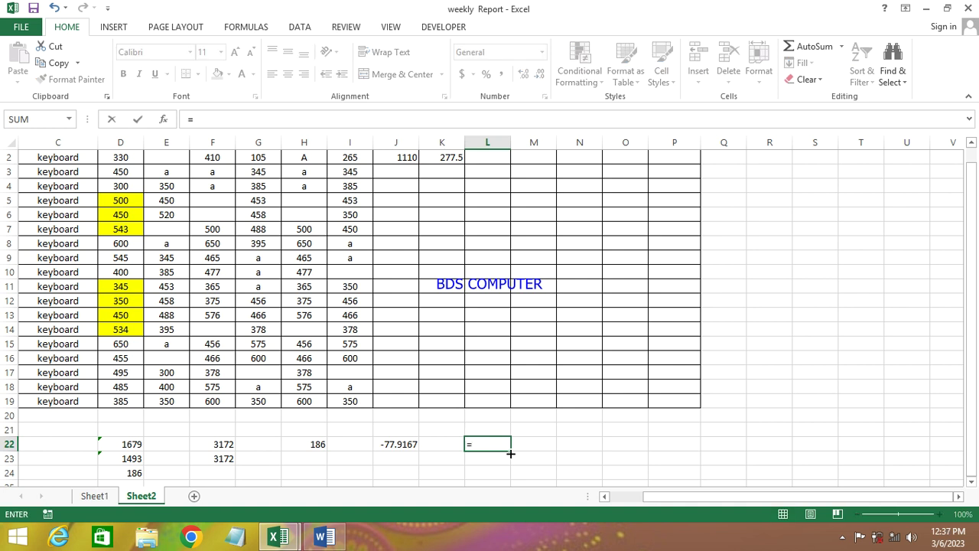
pyautogui.write('aver')
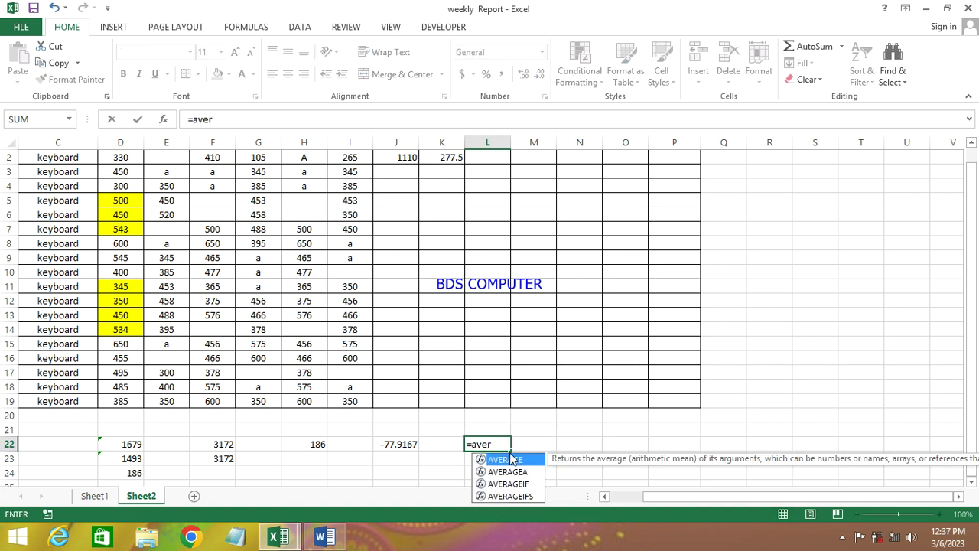
pyautogui.doubleClick(511, 459)
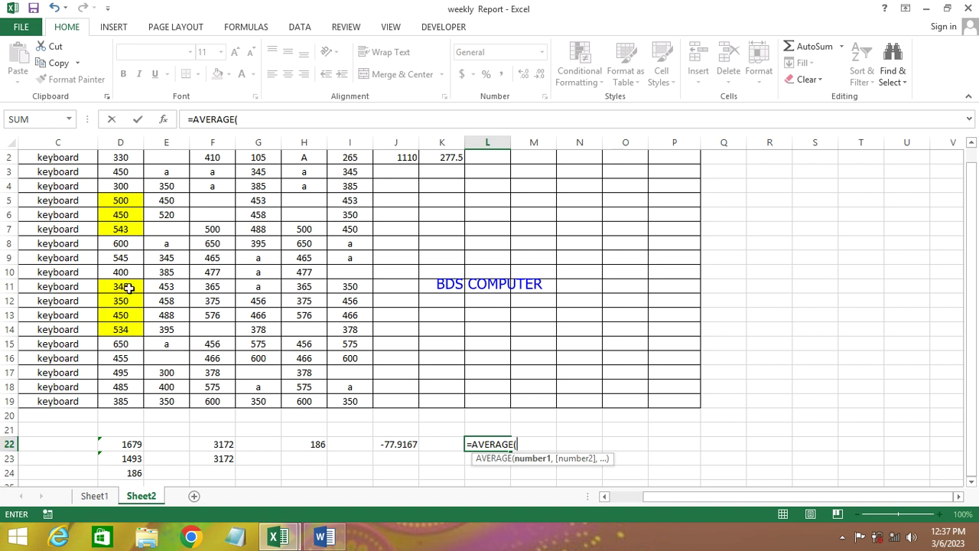
pyautogui.moveTo(121, 284); pyautogui.dragTo(124, 335)
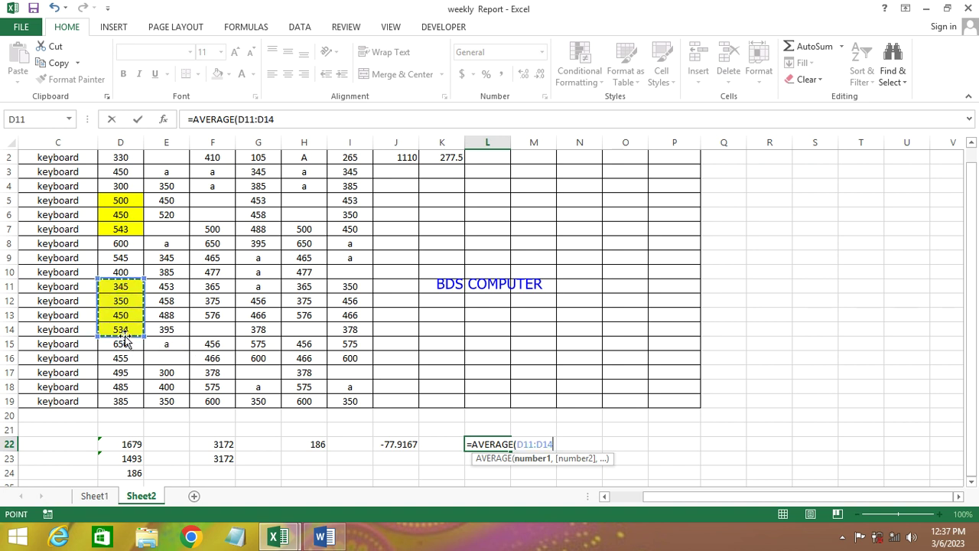
pyautogui.press('Return')
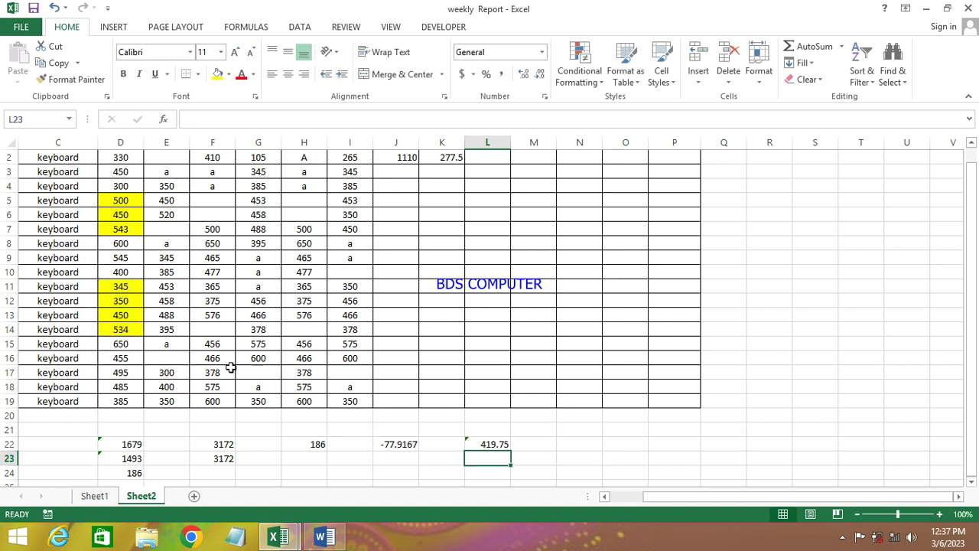
pyautogui.write('=a')
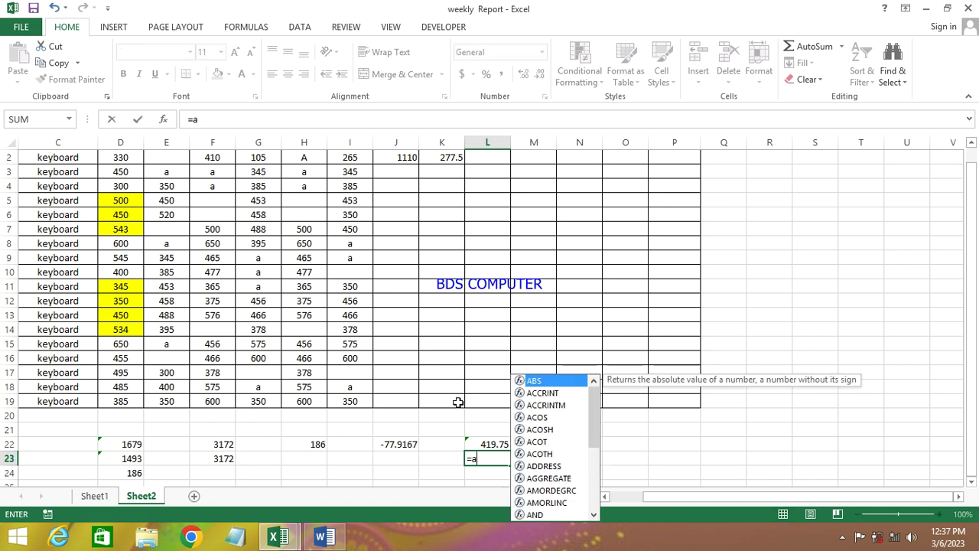
pyautogui.write('ver')
pyautogui.press('Tab')
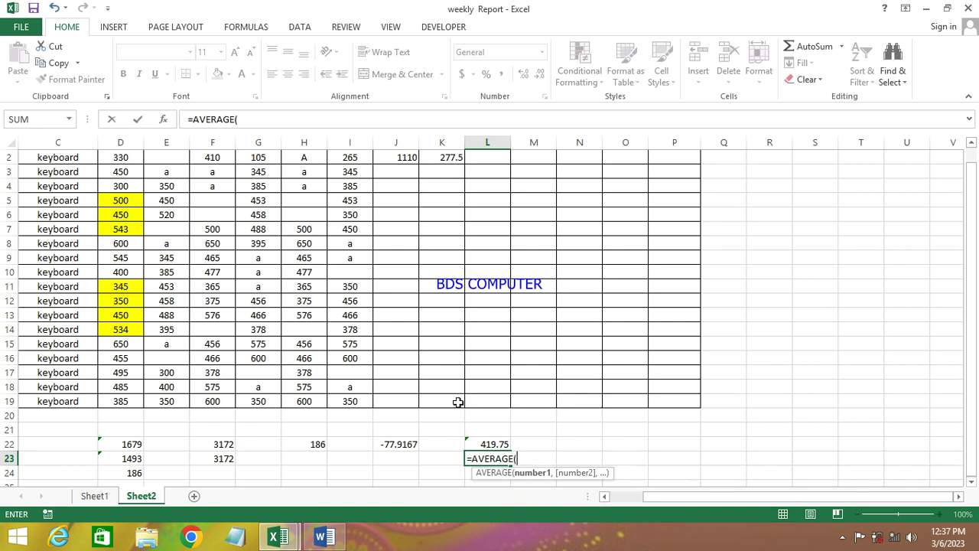
pyautogui.moveTo(121, 200); pyautogui.dragTo(126, 228)
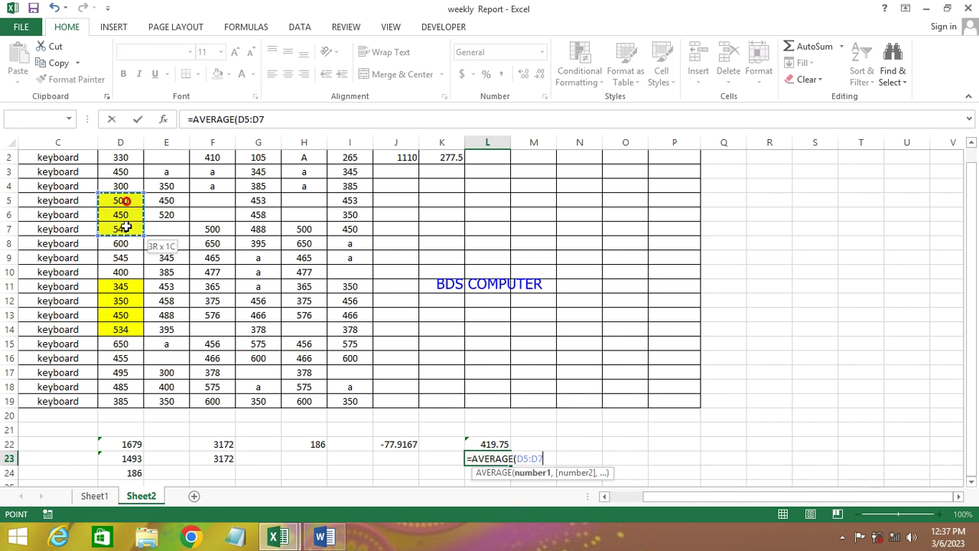
pyautogui.press('Return')
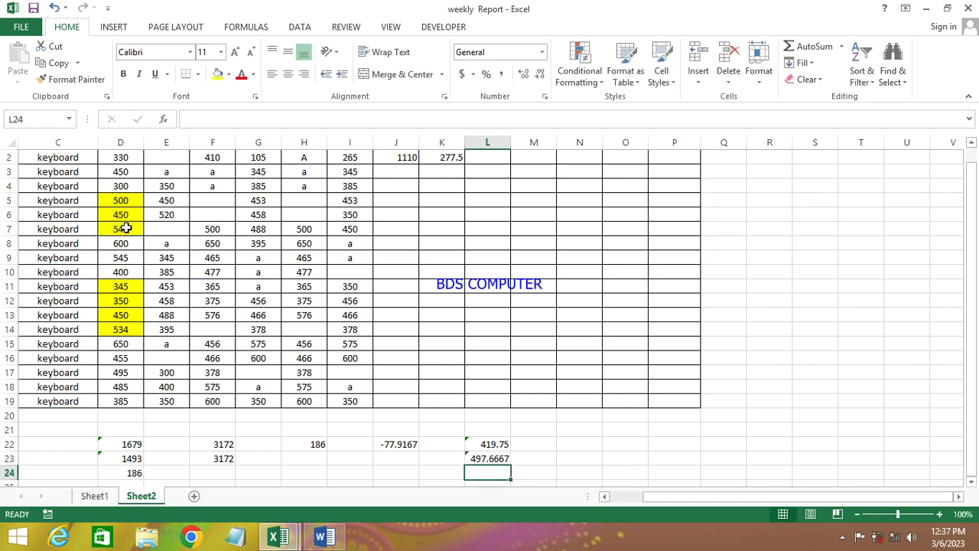
# Enter =L22-L23 in L24, giving -77.9167
pyautogui.click(479, 458)
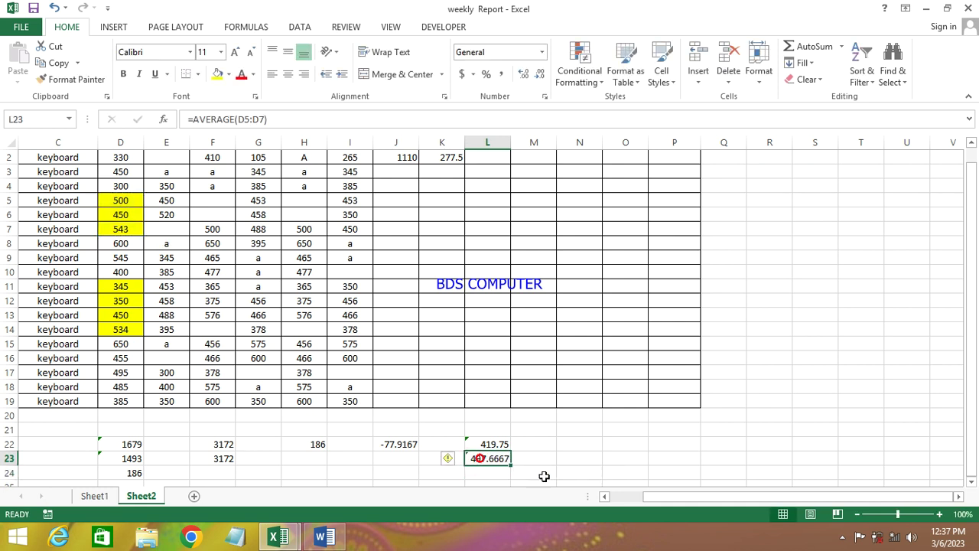
pyautogui.press('Down')
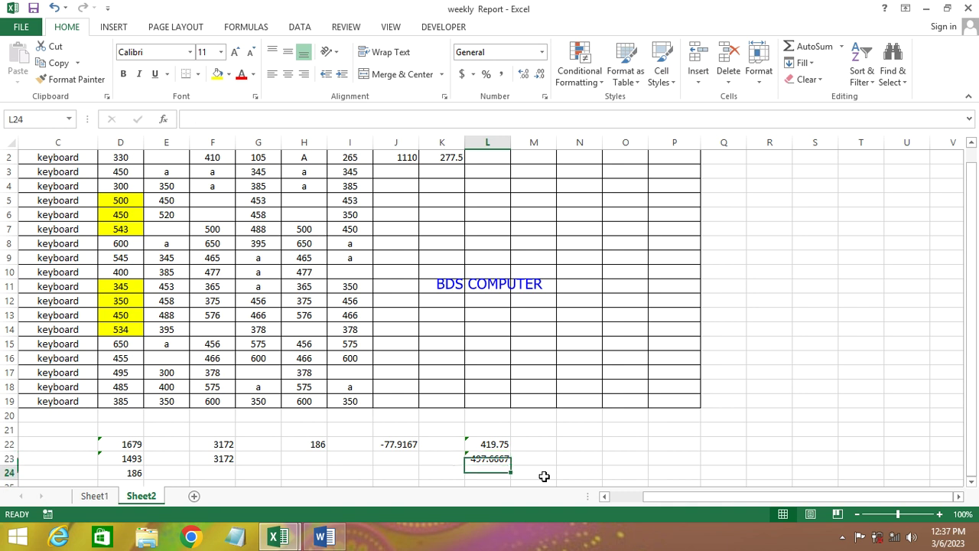
pyautogui.write('=')
pyautogui.press('Up')
pyautogui.press('Up')
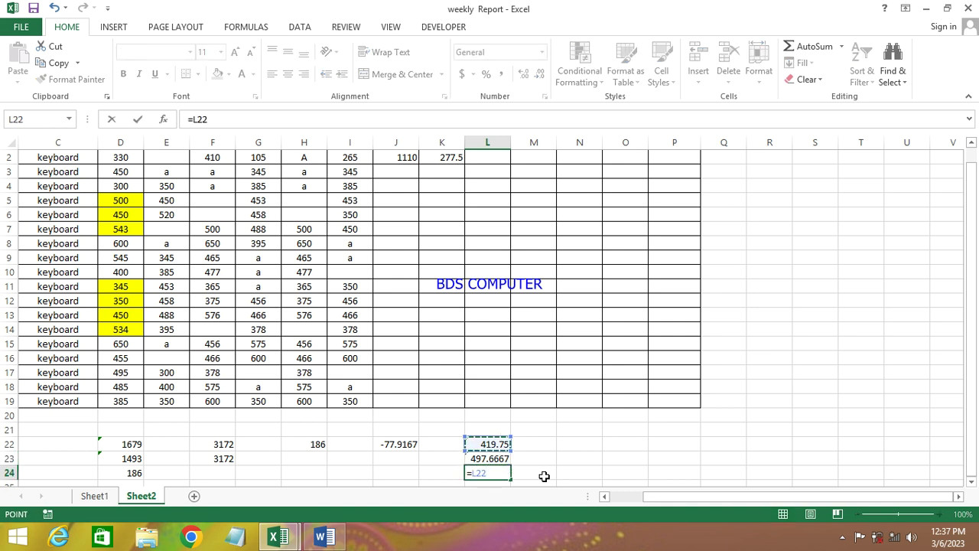
pyautogui.write('-')
pyautogui.press('Up')
pyautogui.press('Return')
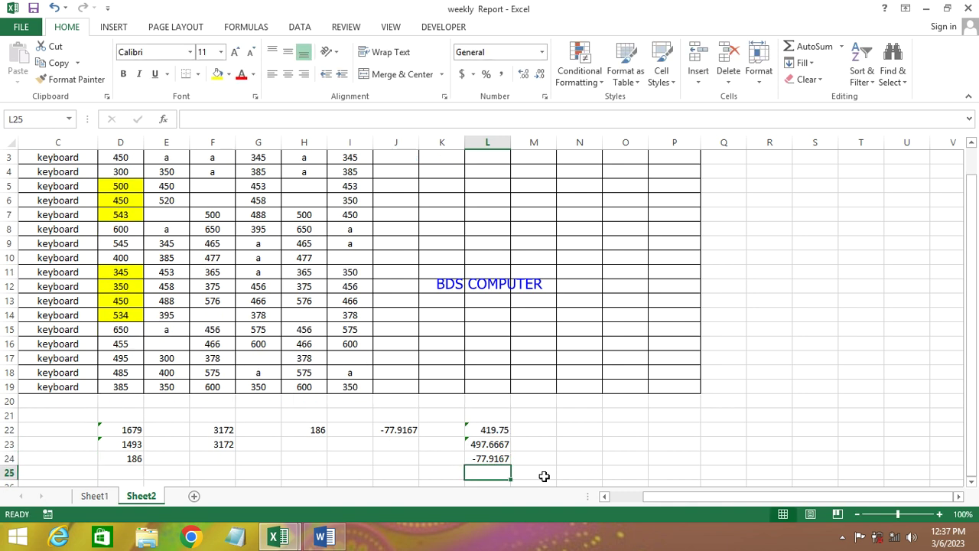
pyautogui.click(506, 461)
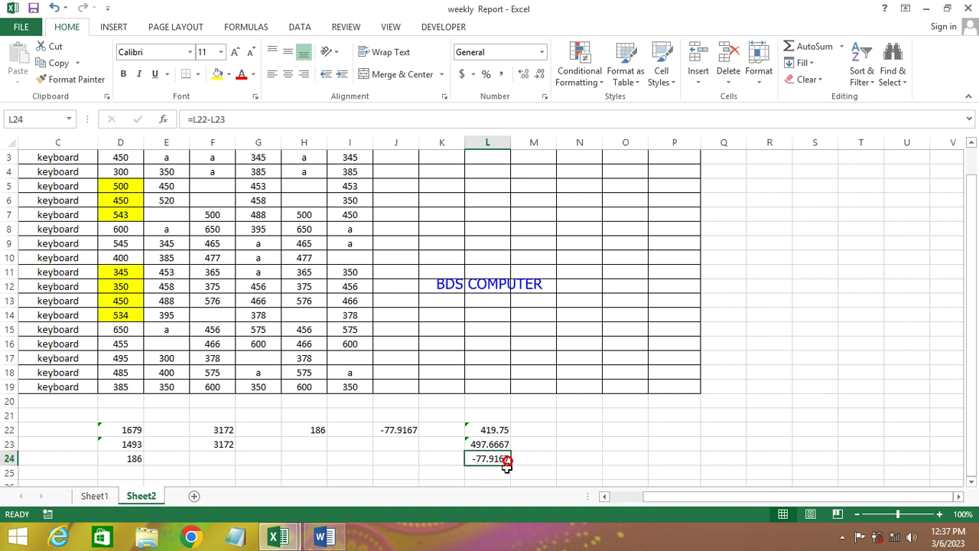
# Compare the J22 and L24 results, then delete everything in J22:L24
pyautogui.click(401, 430)
pyautogui.click(498, 456)
pyautogui.click(398, 430)
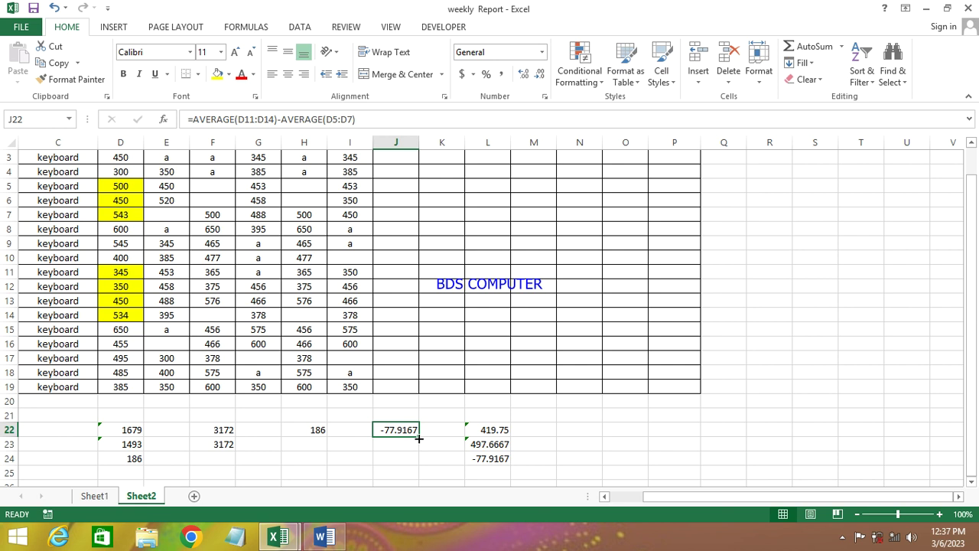
pyautogui.moveTo(399, 430); pyautogui.dragTo(499, 463)
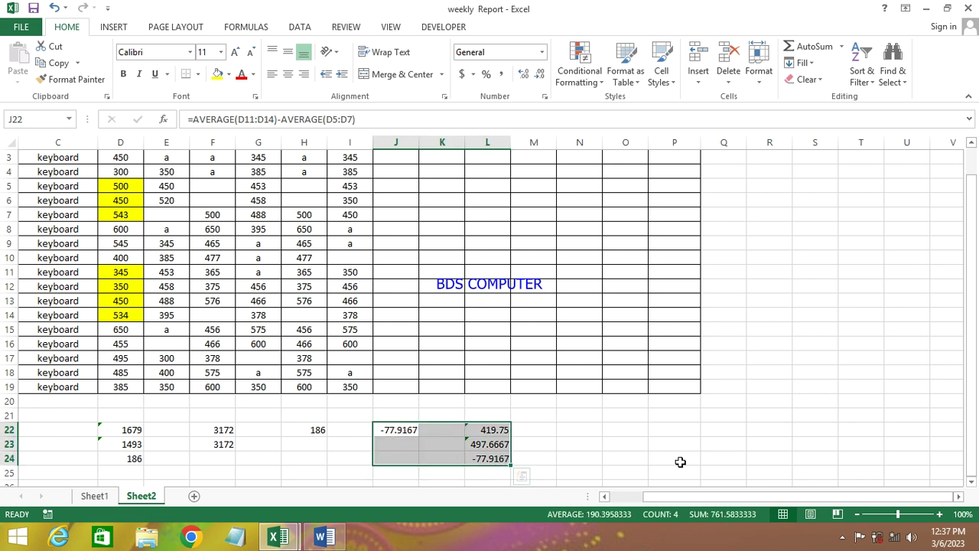
pyautogui.press('Delete')
pyautogui.scroll(1, 680, 459)
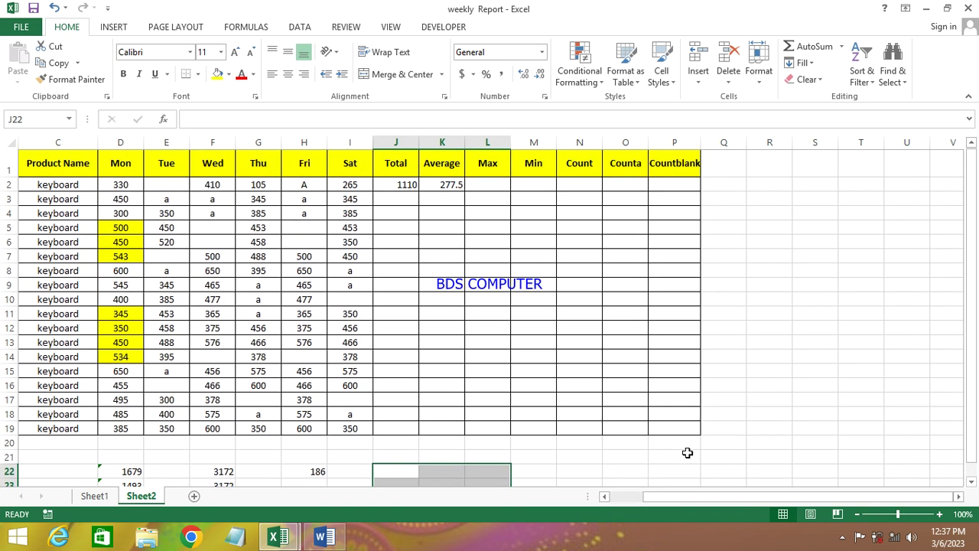
pyautogui.click(776, 184)
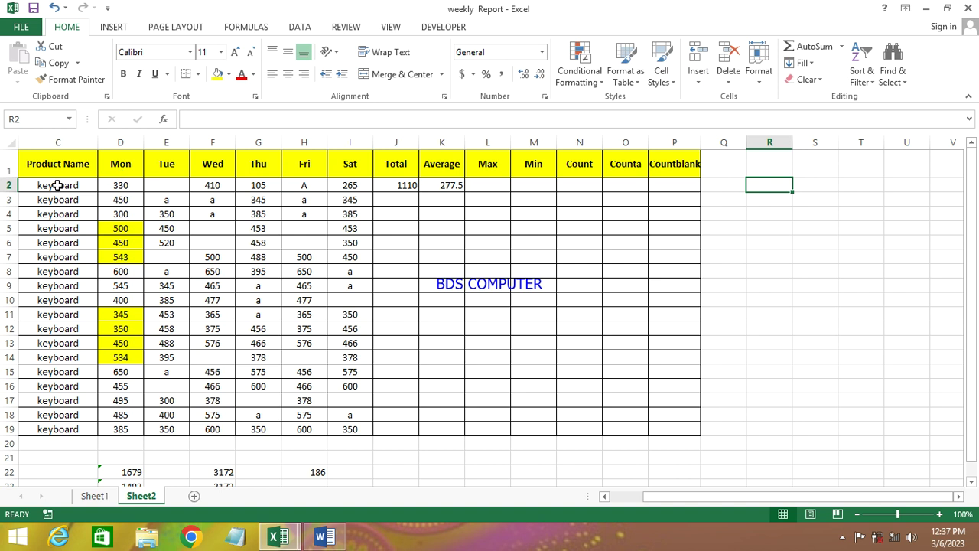
pyautogui.moveTo(680, 496); pyautogui.dragTo(636, 497)
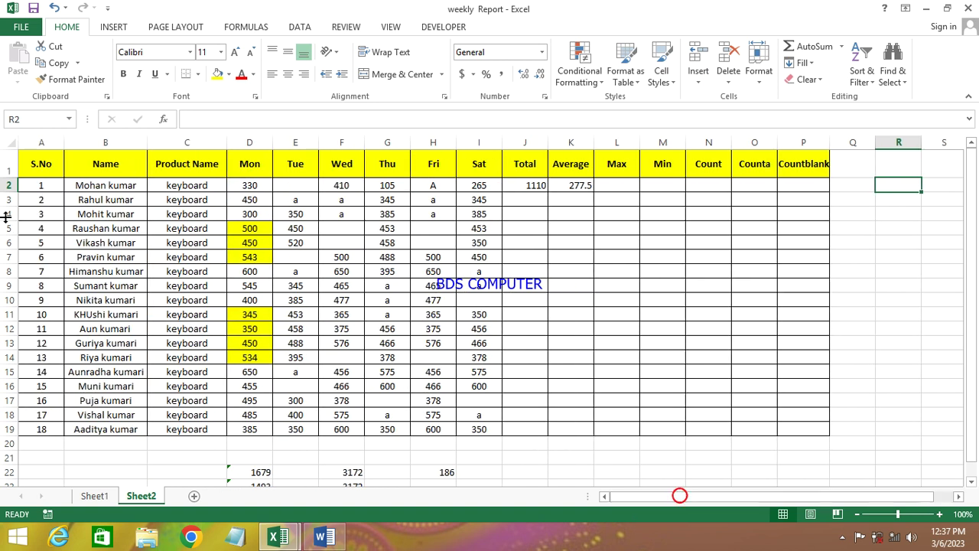
pyautogui.click(98, 186)
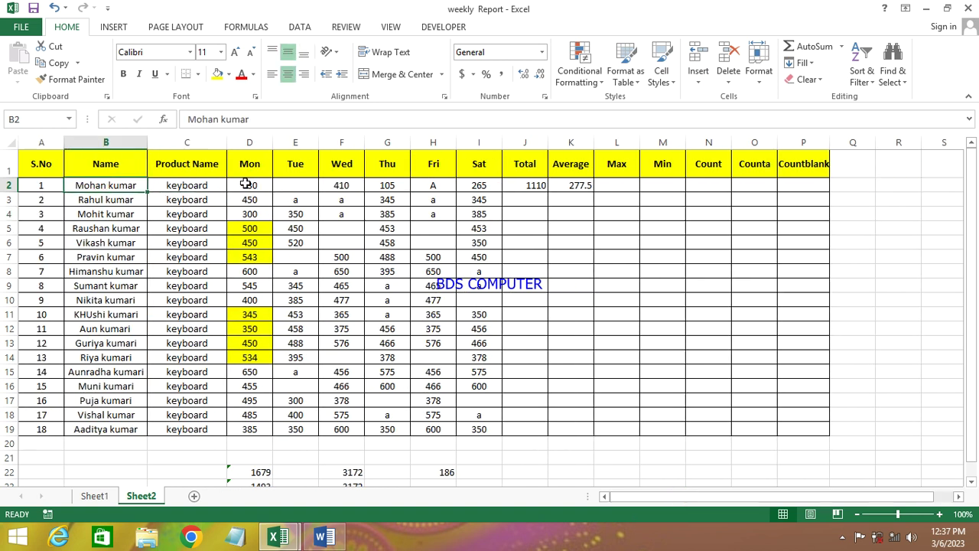
pyautogui.moveTo(246, 183); pyautogui.dragTo(465, 181)
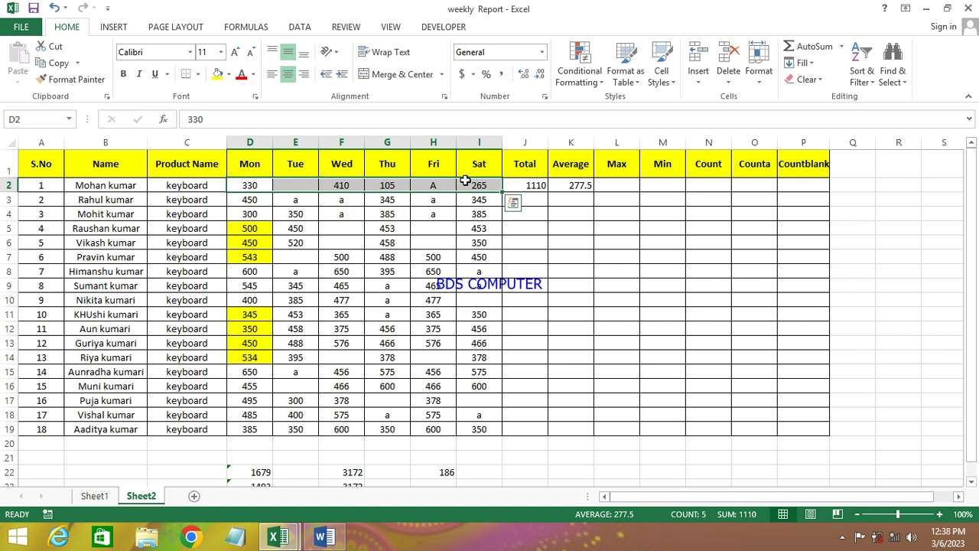
pyautogui.click(895, 189)
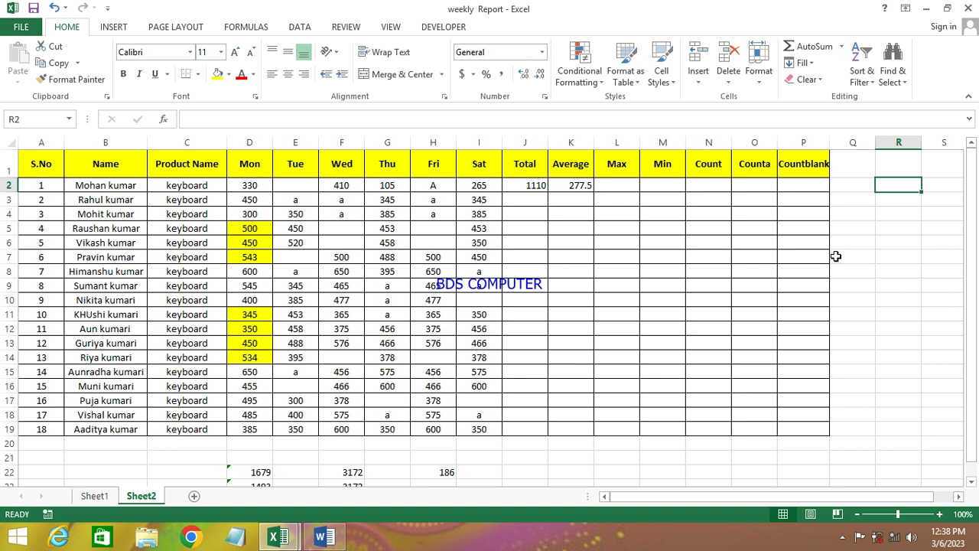
# Enter =SUM(D2:I2)+AVERAGE(D2:I2) in R2, returning 1387.5
pyautogui.write('=')
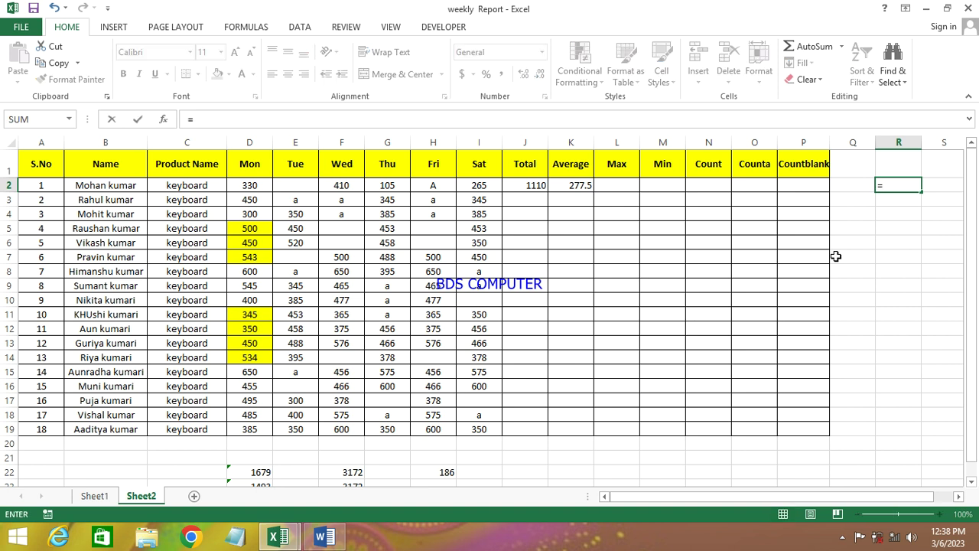
pyautogui.write('sum')
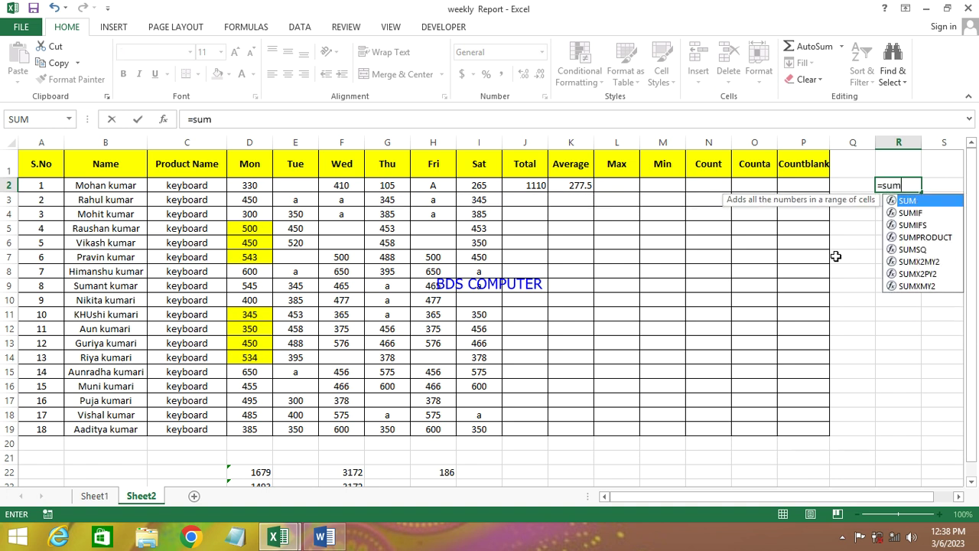
pyautogui.write('(')
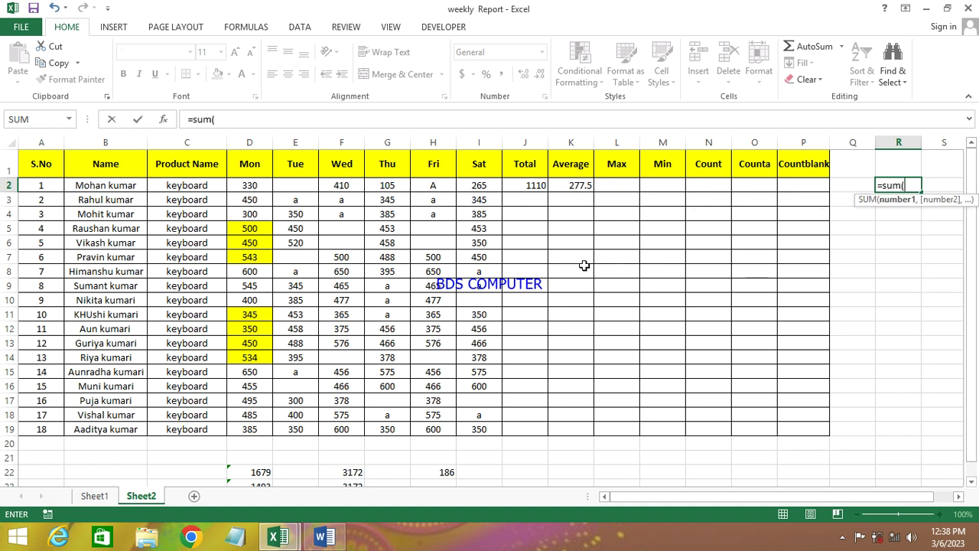
pyautogui.moveTo(243, 188); pyautogui.dragTo(479, 185)
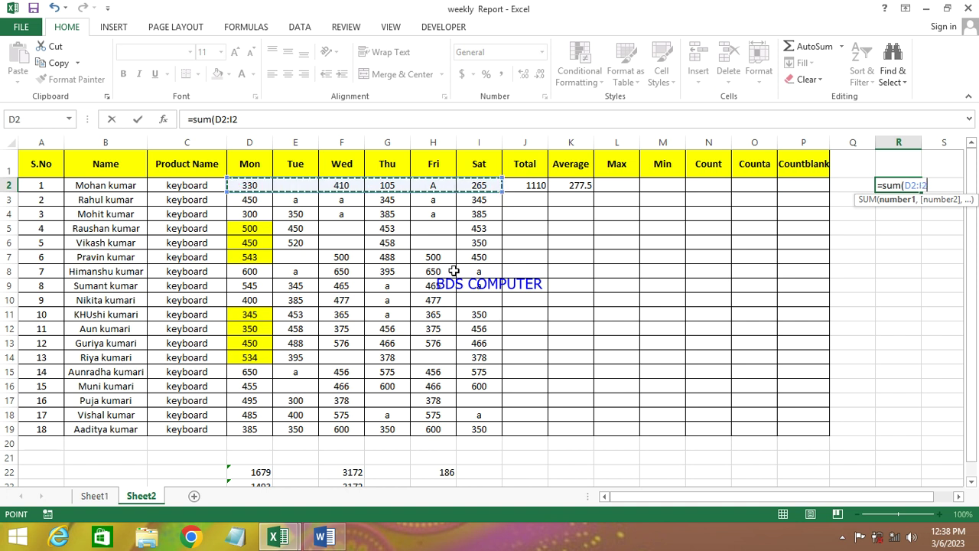
pyautogui.write(')+')
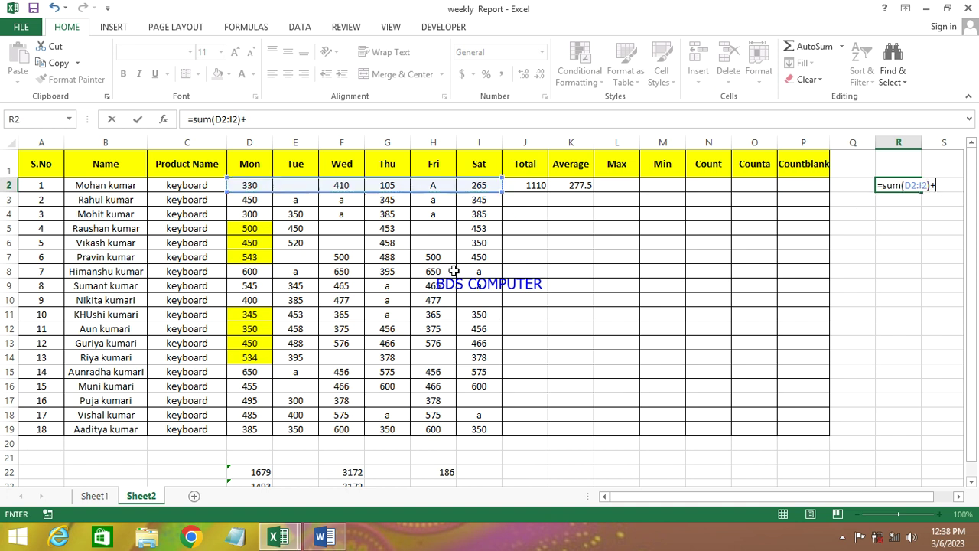
pyautogui.write('aver')
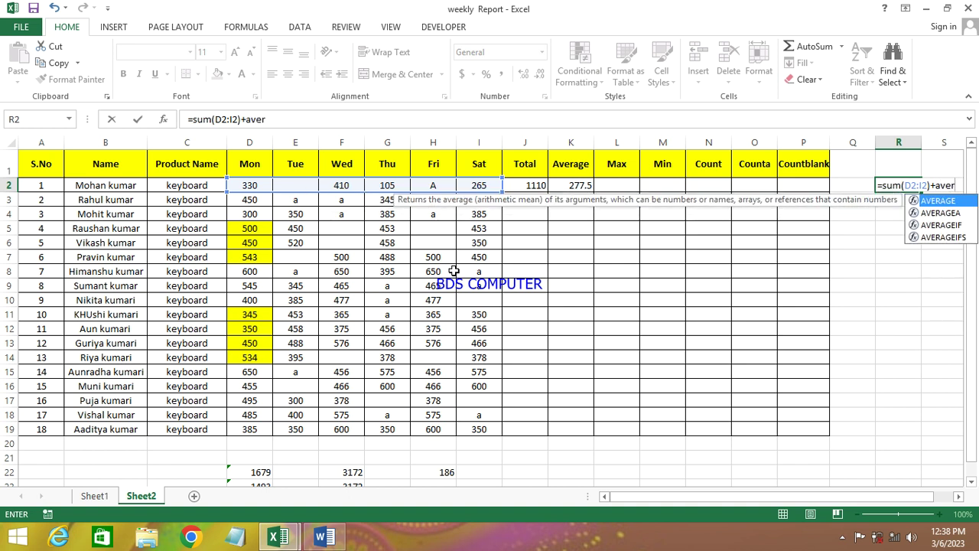
pyautogui.press('Tab')
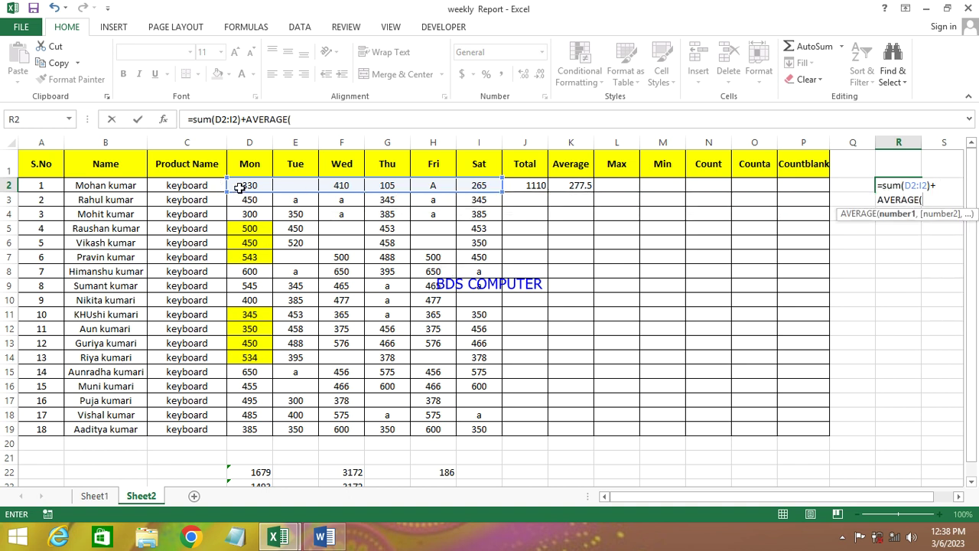
pyautogui.moveTo(239, 187); pyautogui.dragTo(479, 186)
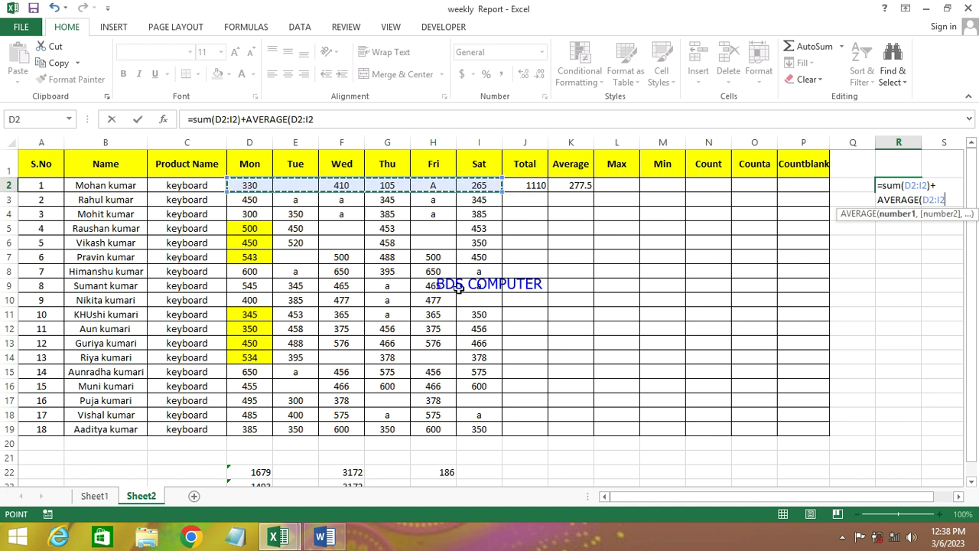
pyautogui.write(')')
pyautogui.press('Return')
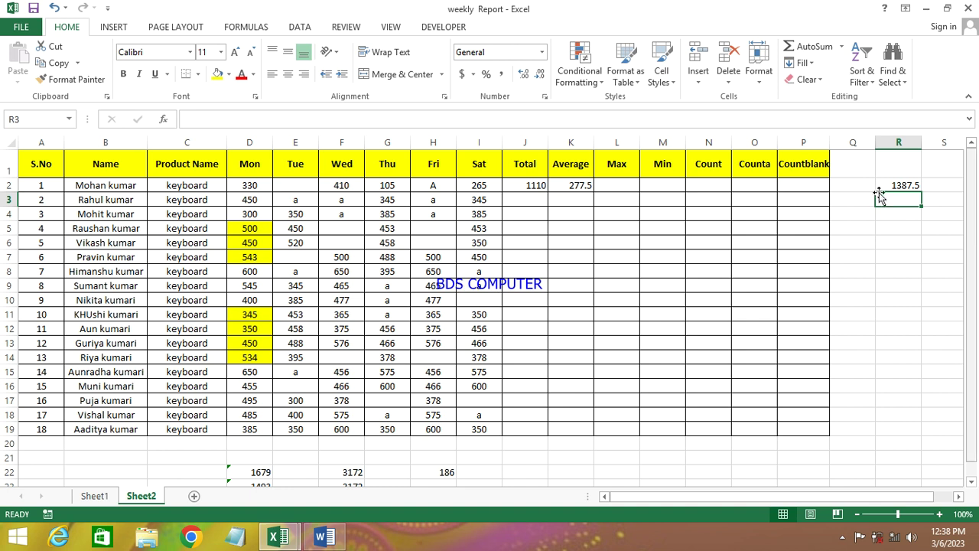
# Delete R2's =SUM(D2:I2)+AVERAGE(D2:I2) formula, then inspect K2's AVERAGE formula
pyautogui.click(897, 184)
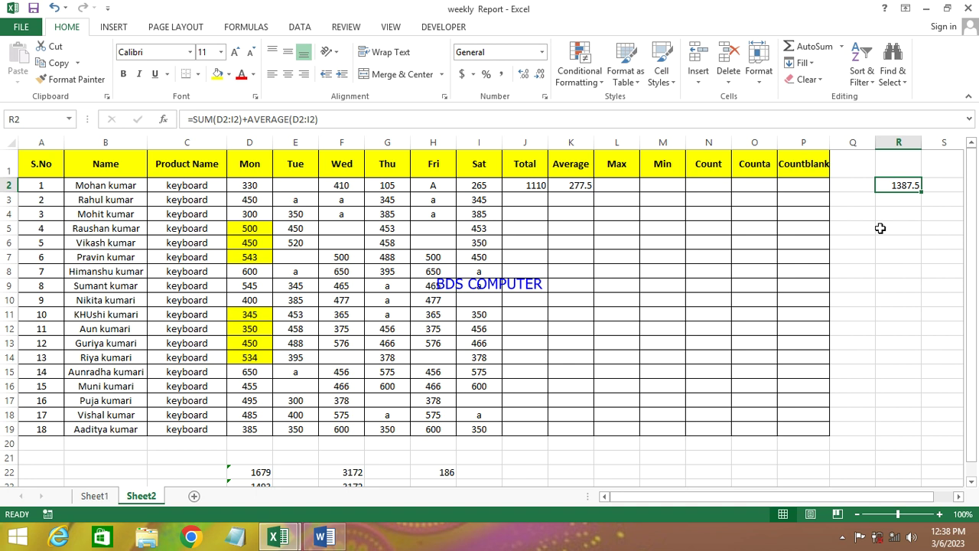
pyautogui.press('Delete')
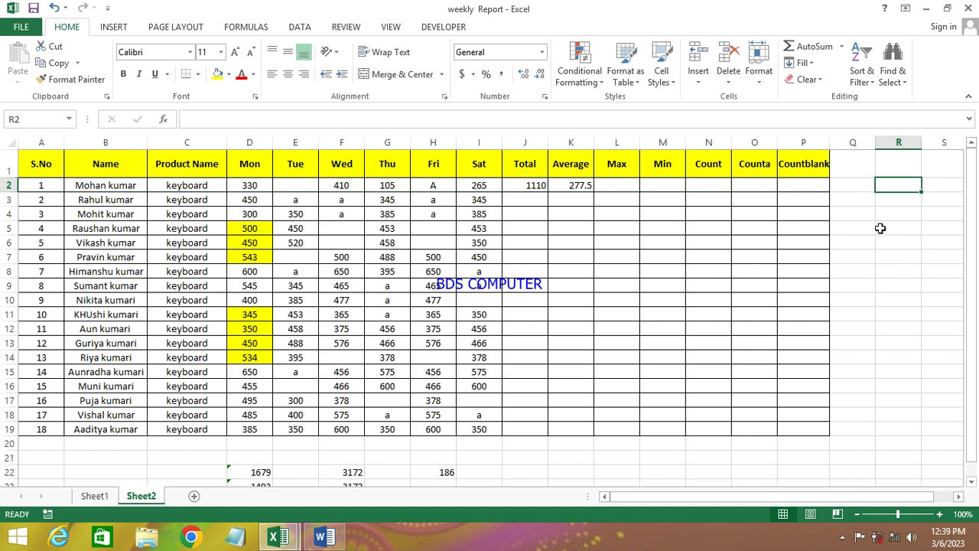
pyautogui.click(581, 186)
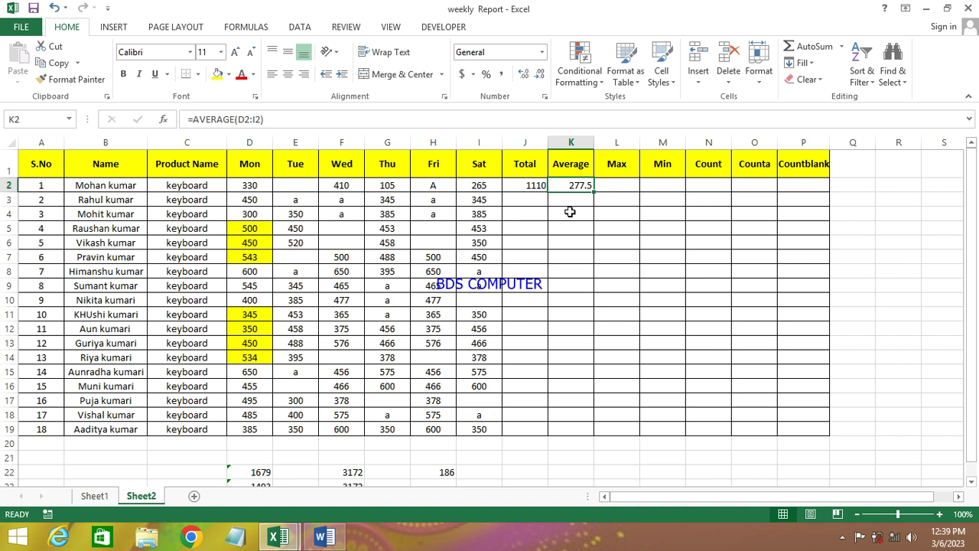
# Change K2 to =AVERAGE(D2:I2)+0.5 so row 2's Average reads 278 instead of 277.5
pyautogui.click(293, 120)
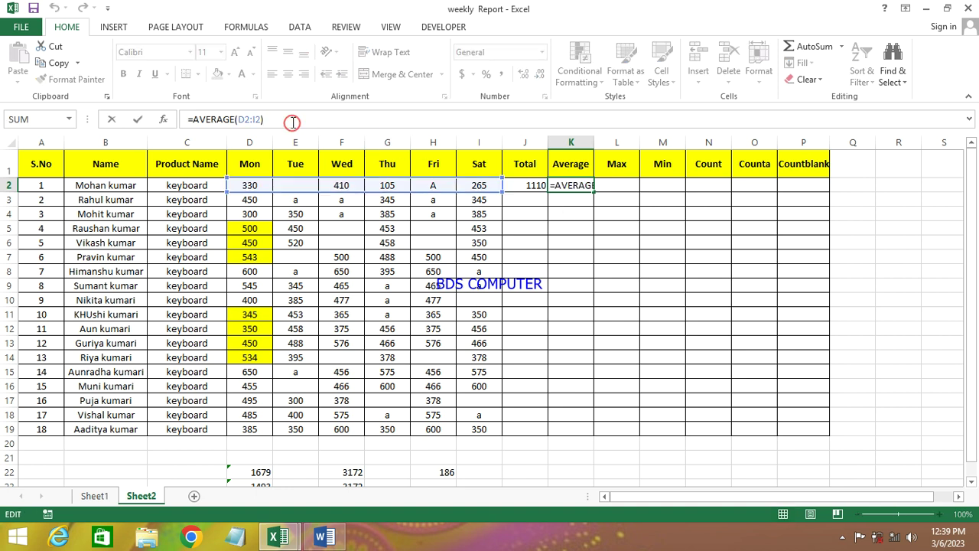
pyautogui.write('+.5')
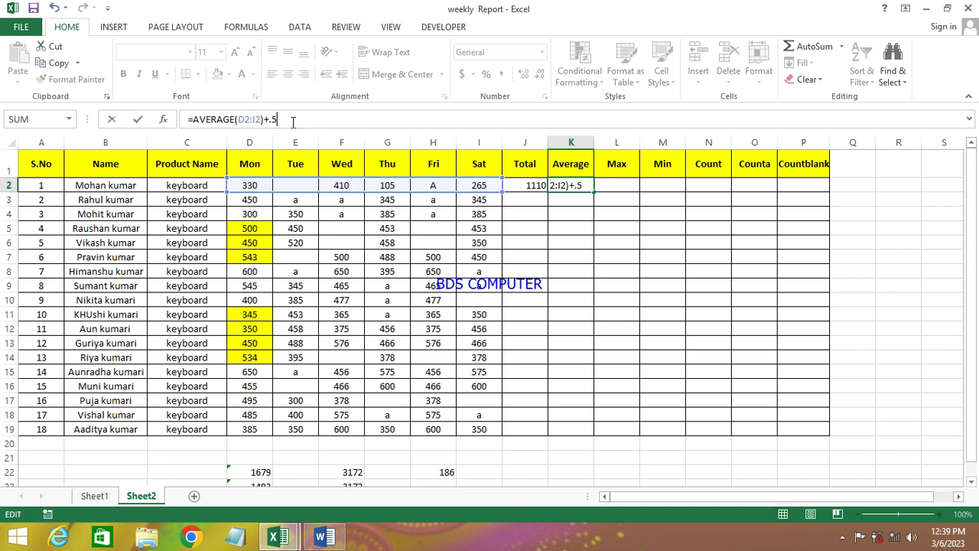
pyautogui.press('Return')
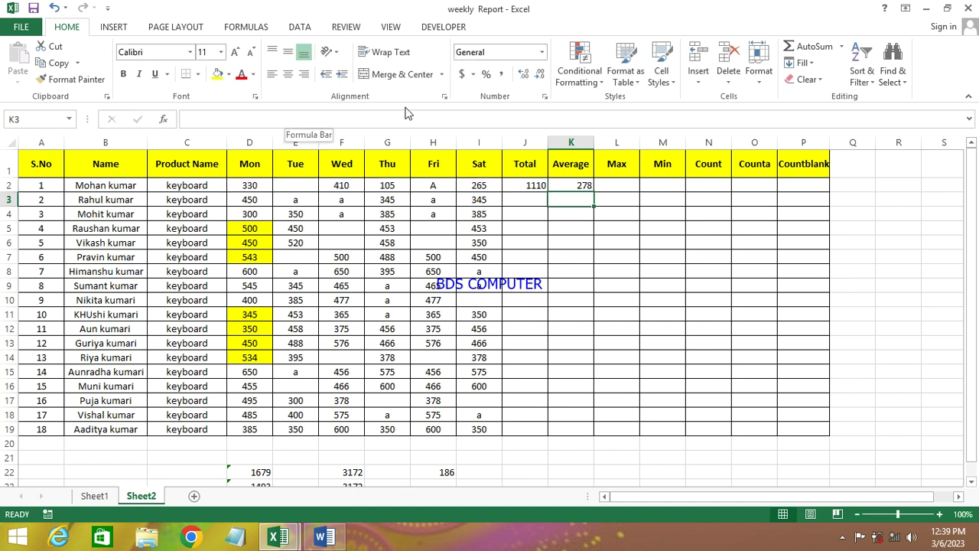
pyautogui.click(580, 185)
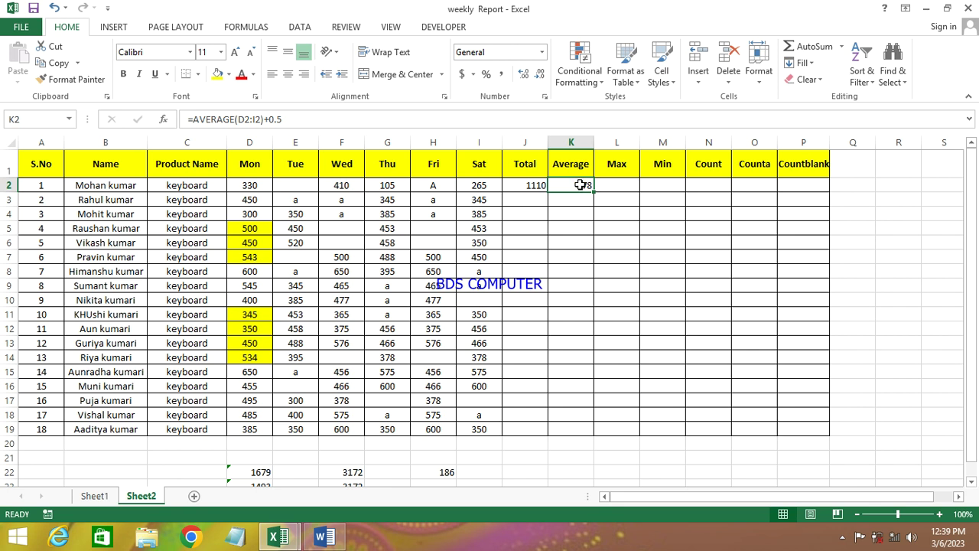
pyautogui.doubleClick(580, 185)
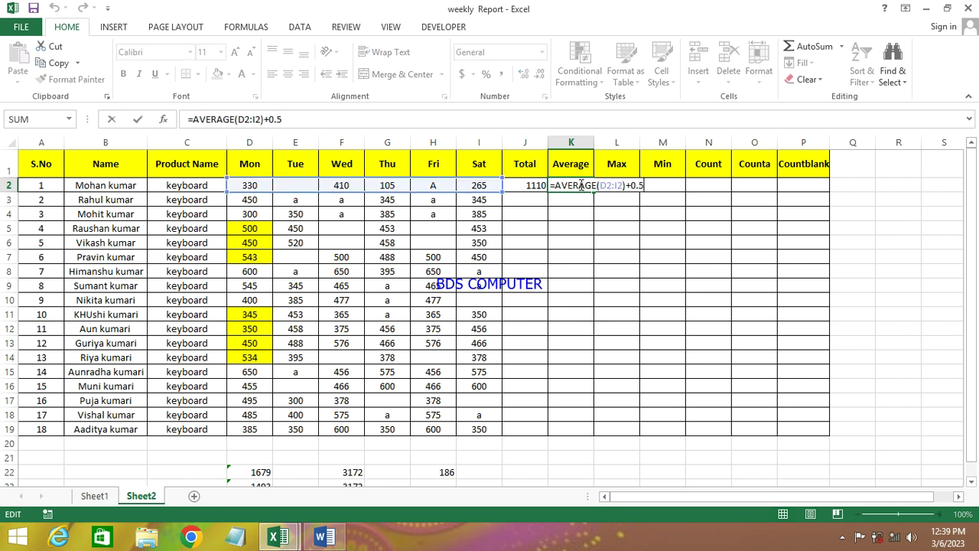
pyautogui.click(959, 499)
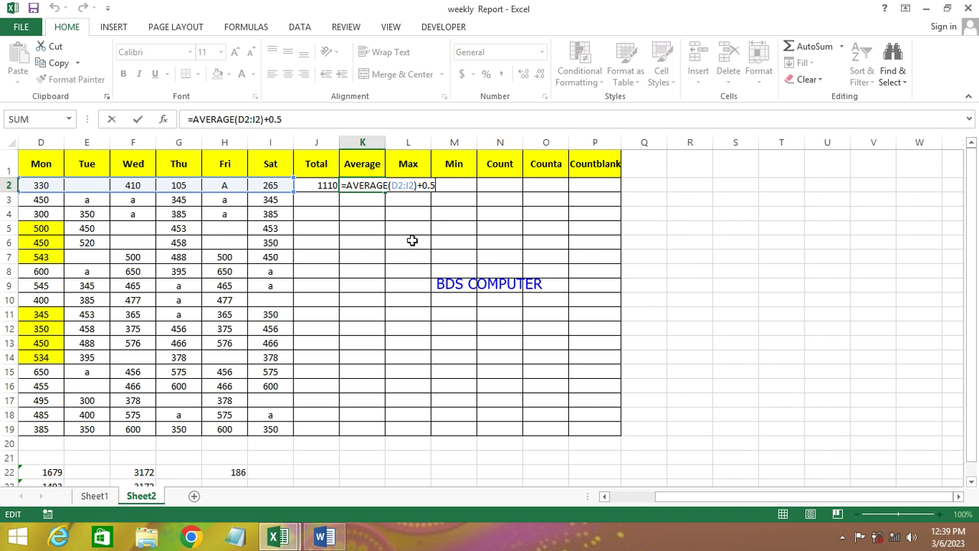
pyautogui.hotkey('ctrl', 'Return')
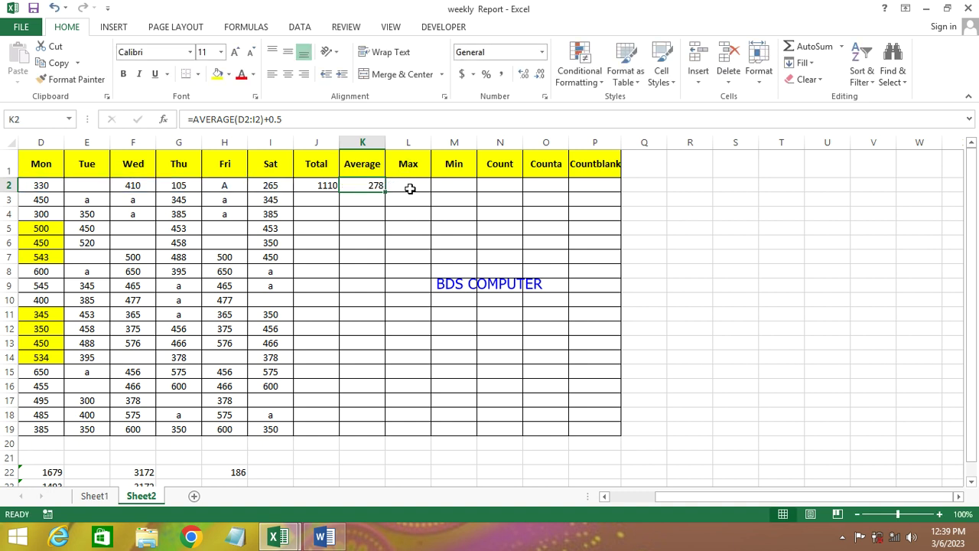
pyautogui.click(410, 188)
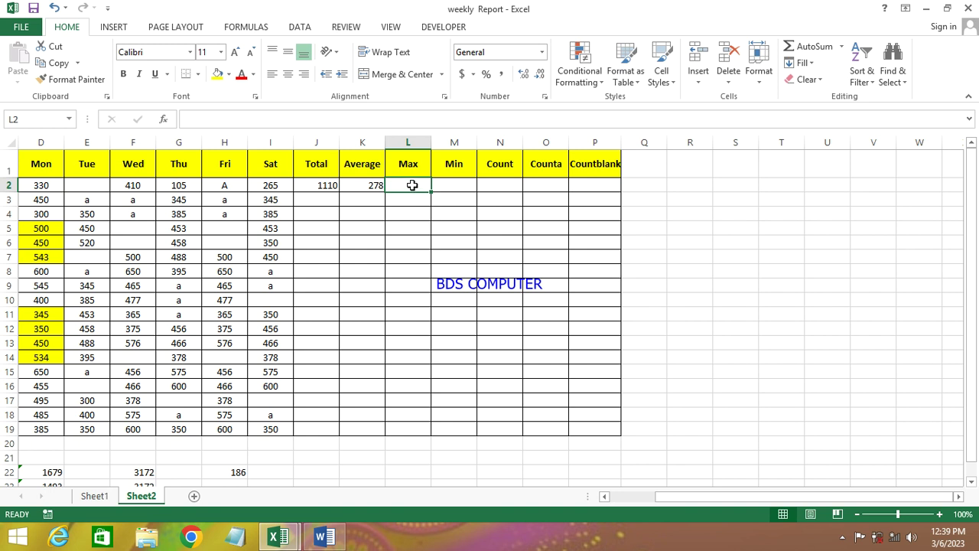
pyautogui.moveTo(696, 497); pyautogui.dragTo(668, 499)
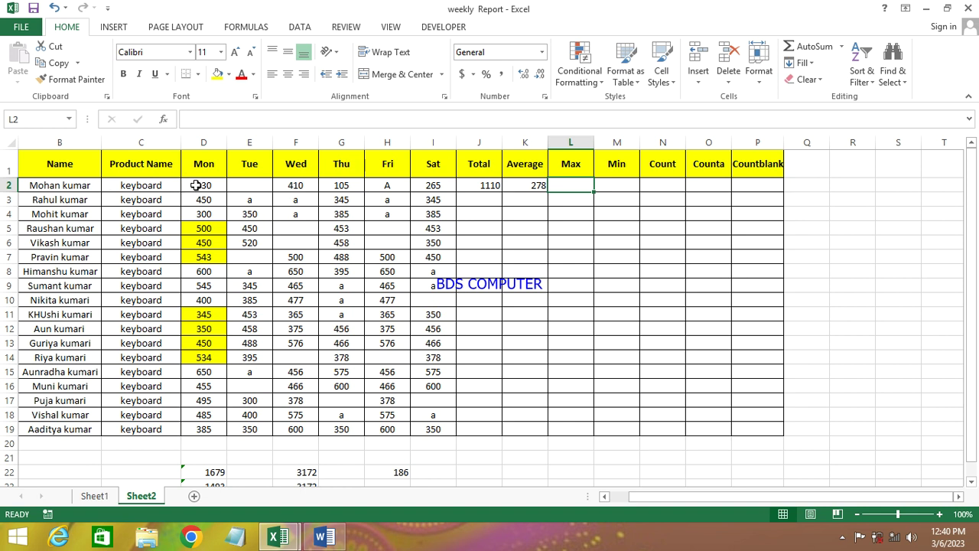
pyautogui.moveTo(196, 185); pyautogui.dragTo(433, 190)
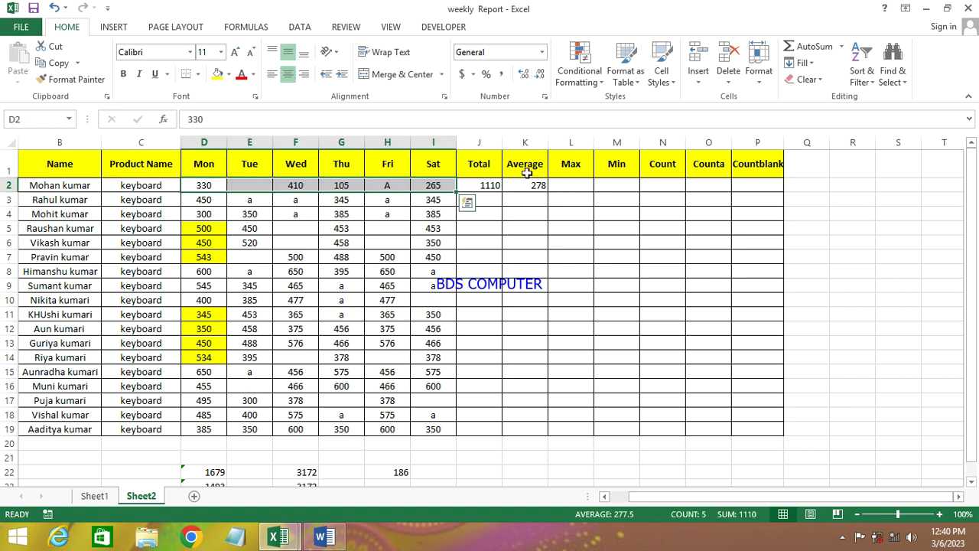
pyautogui.click(564, 185)
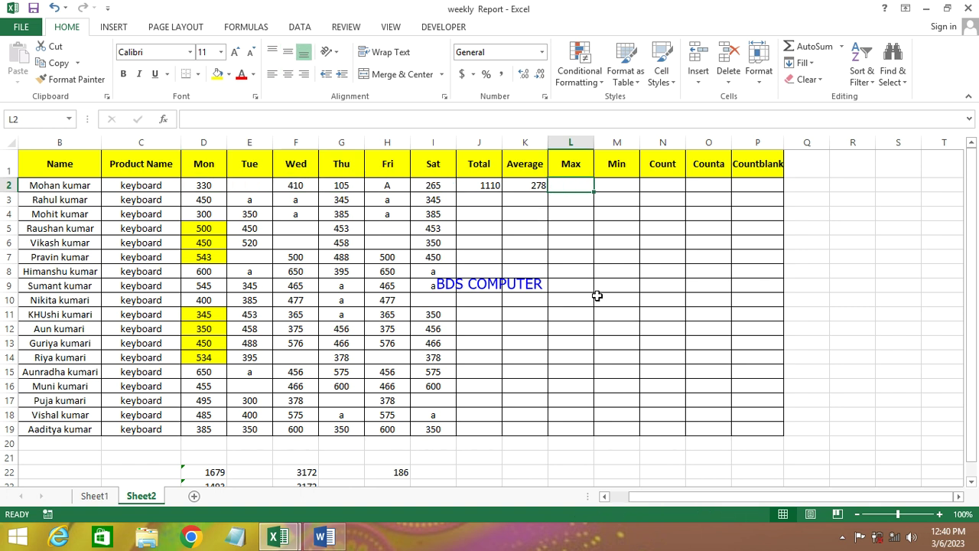
pyautogui.moveTo(202, 187); pyautogui.dragTo(433, 191)
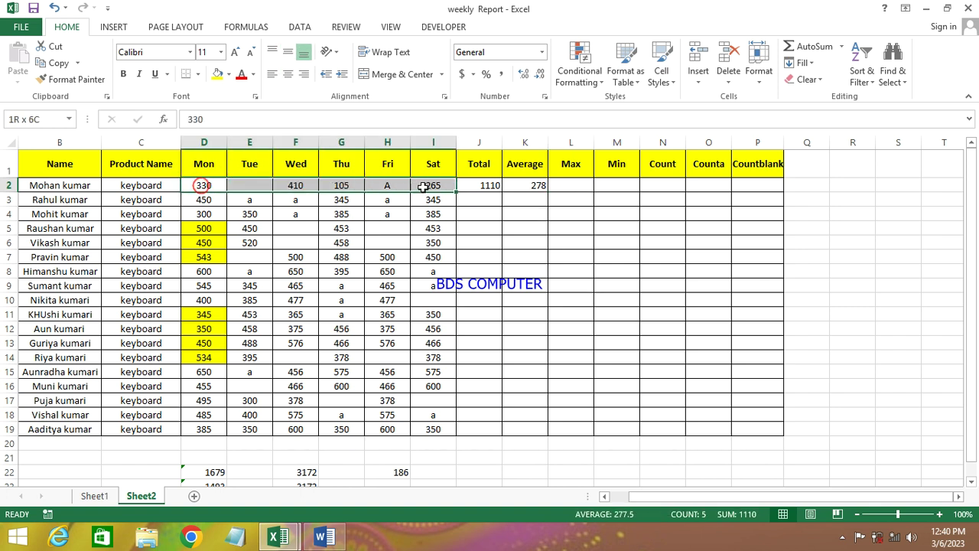
pyautogui.click(197, 184)
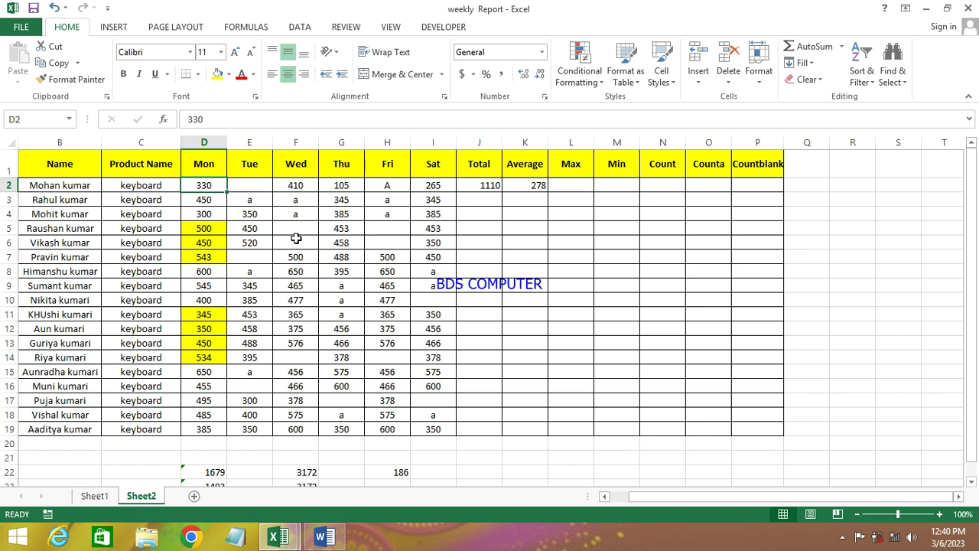
pyautogui.click(576, 182)
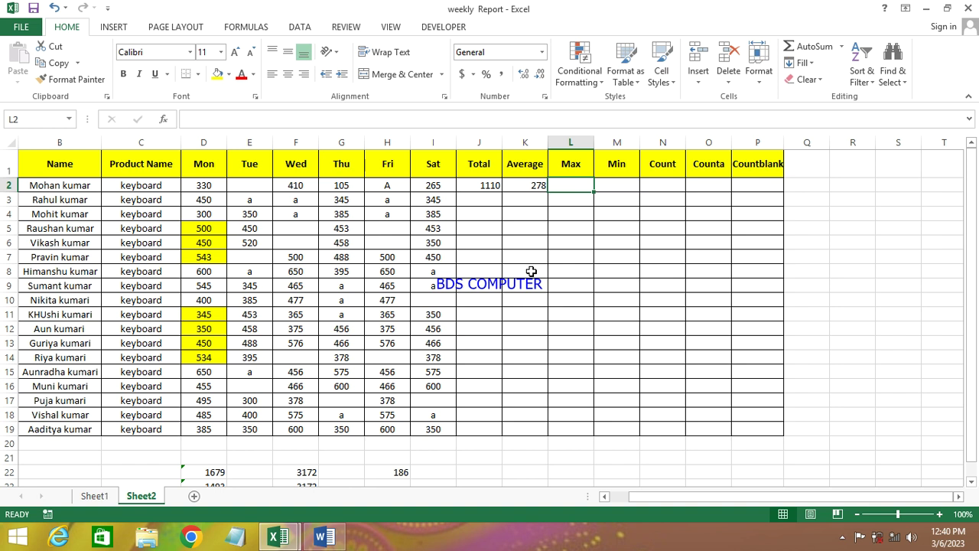
# Enter =MAX(D2:I2) in L2, returning 410
pyautogui.write('=max')
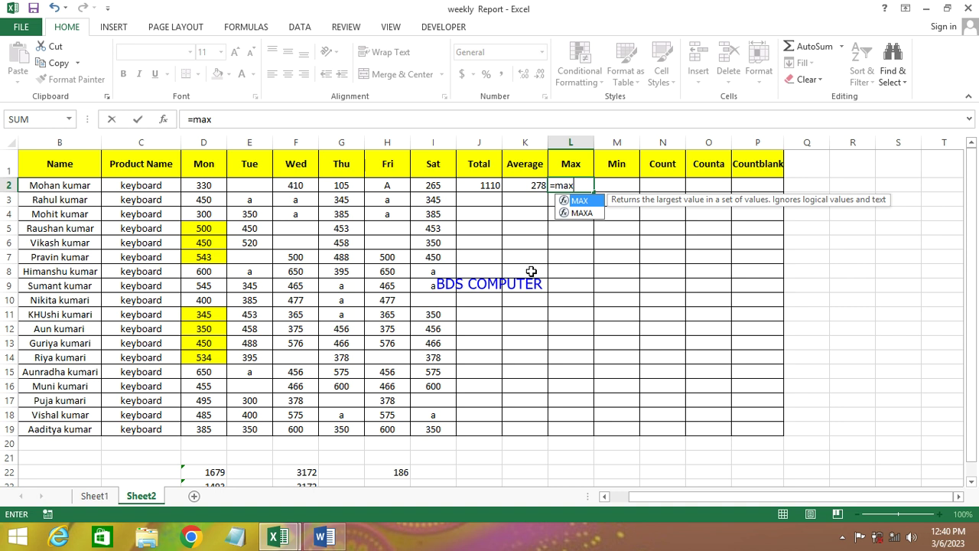
pyautogui.write('(')
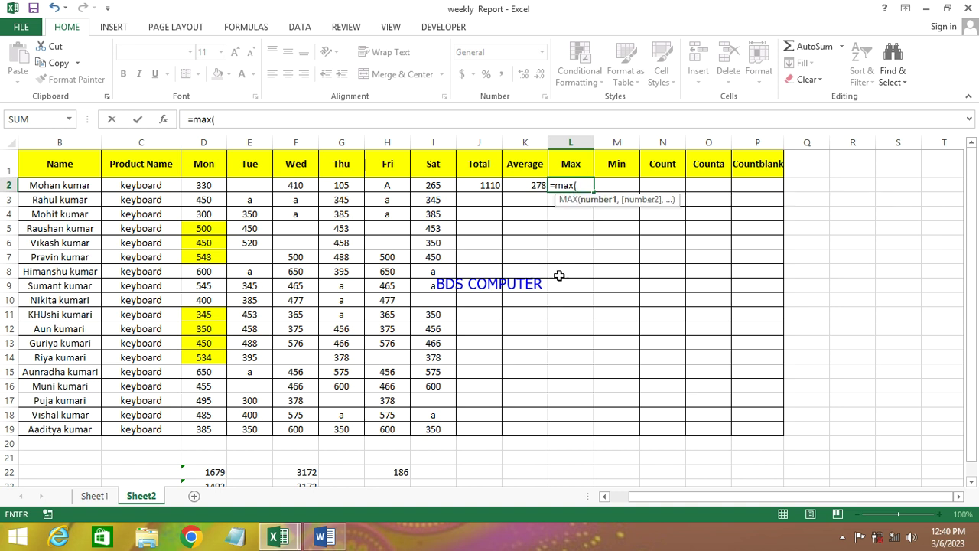
pyautogui.moveTo(208, 186); pyautogui.dragTo(436, 186)
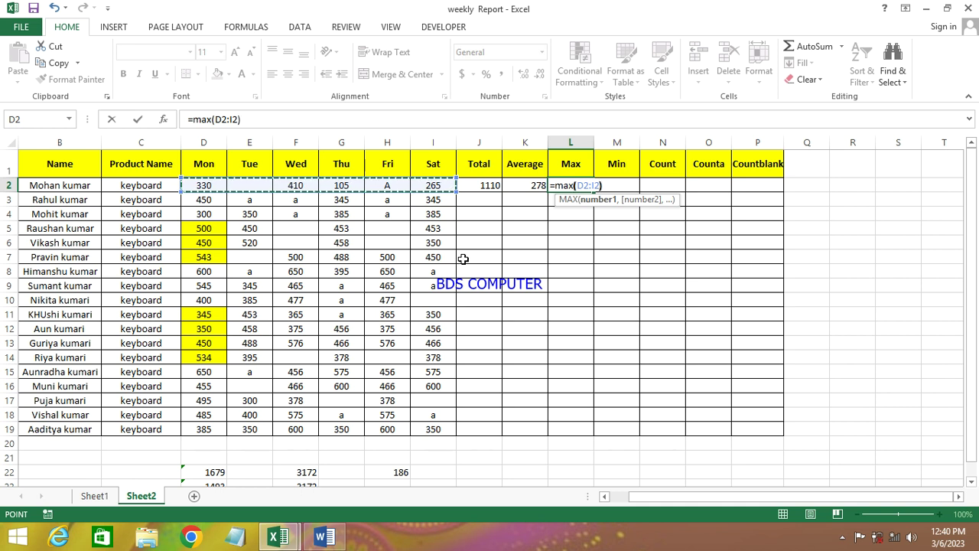
pyautogui.write(')')
pyautogui.press('Return')
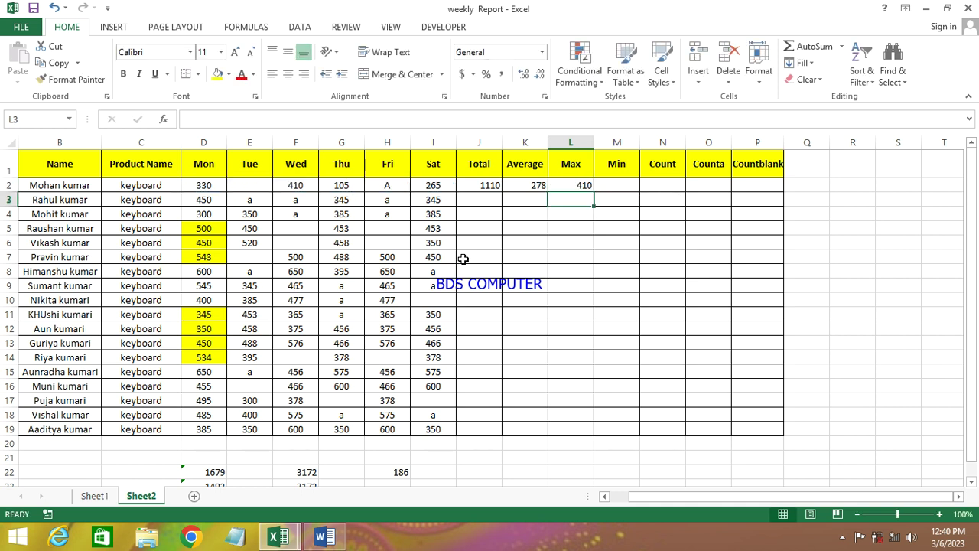
# Check the 410 Max result against the Monday value 330 and the Wednesday value 410
pyautogui.click(579, 186)
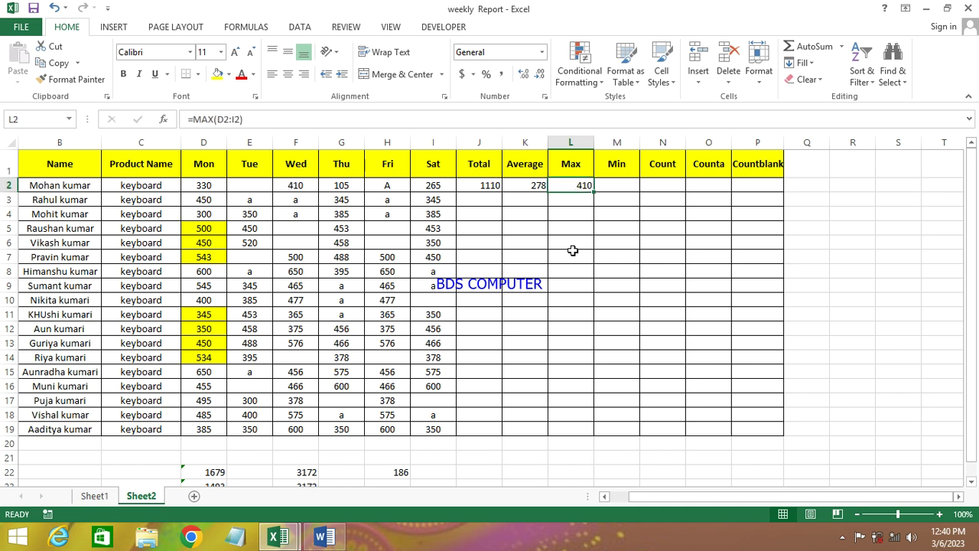
pyautogui.click(204, 185)
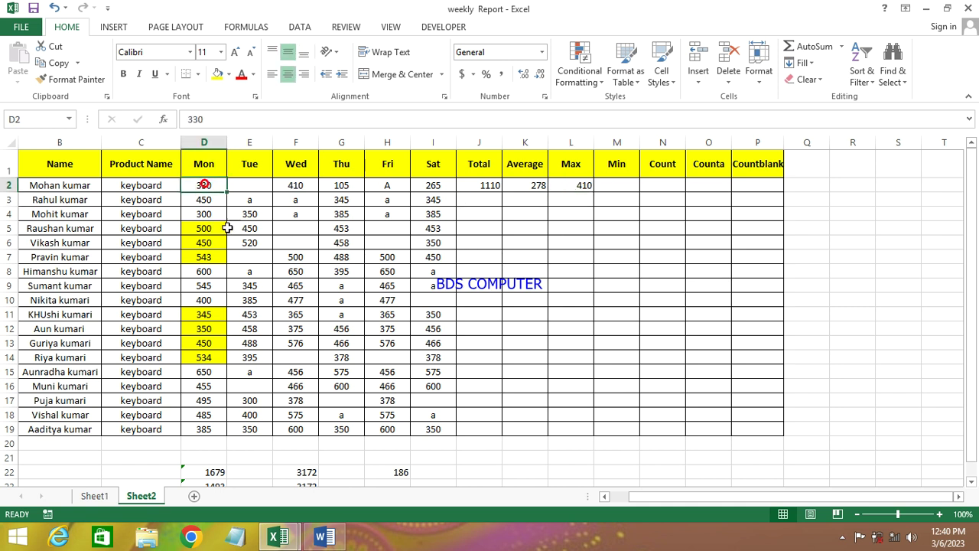
pyautogui.click(296, 185)
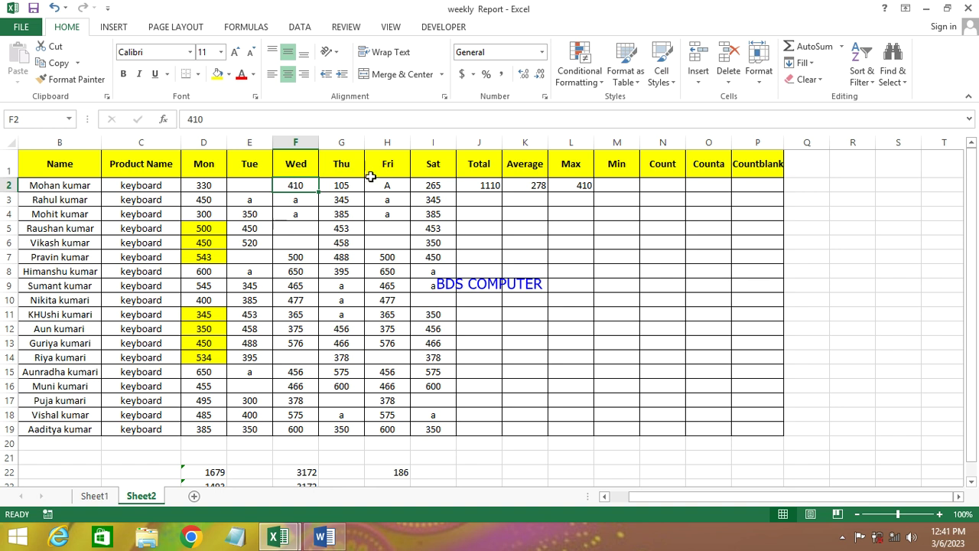
pyautogui.click(588, 182)
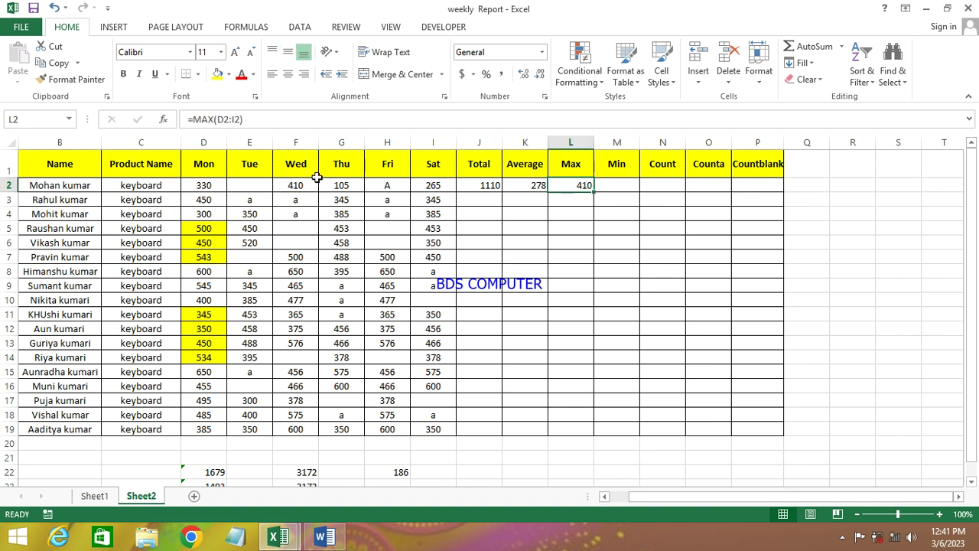
pyautogui.click(295, 185)
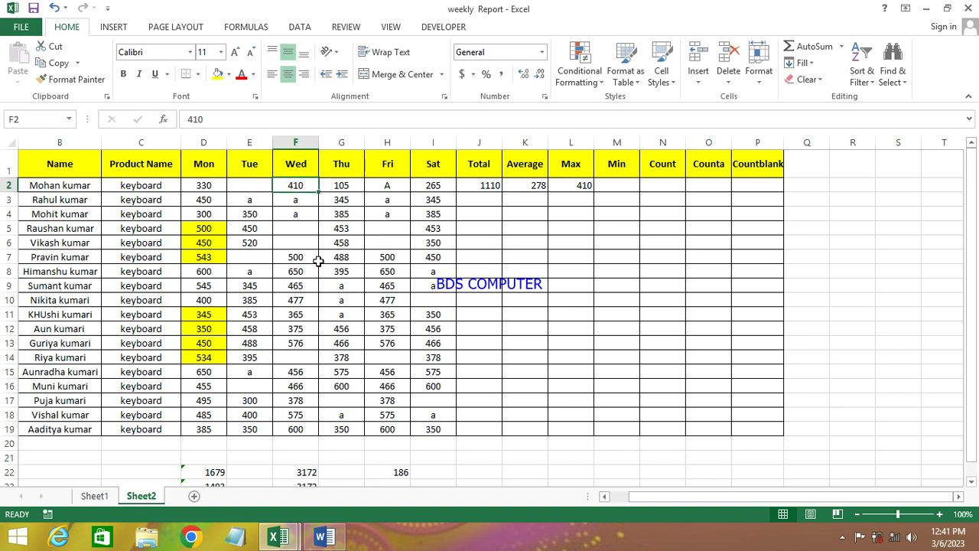
pyautogui.click(619, 185)
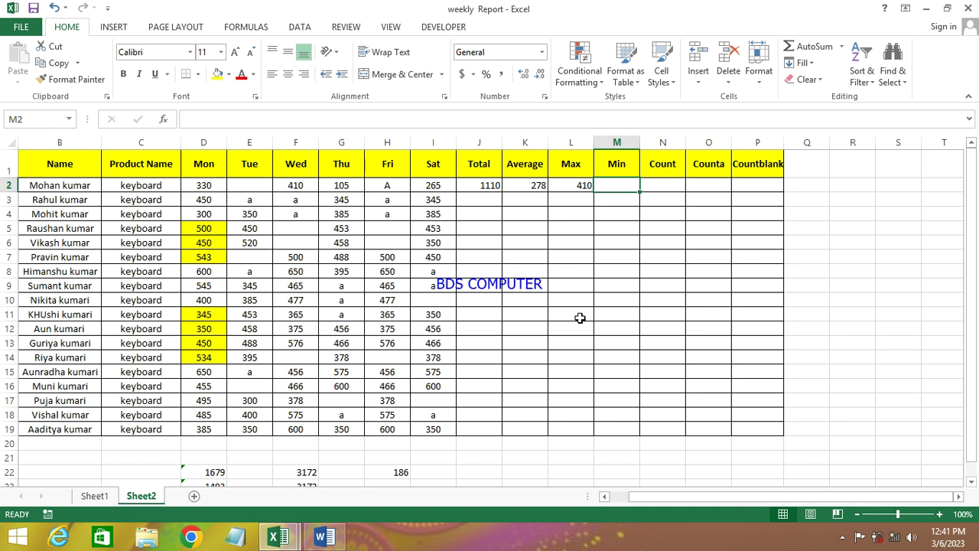
# Enter =MIN(D2:I2) in M2 and confirm it returns 105
pyautogui.write('=min')
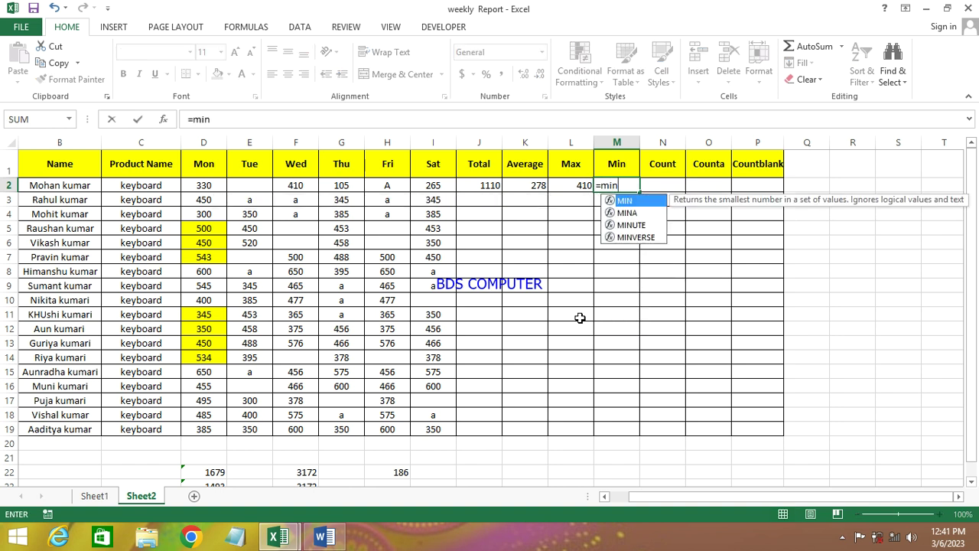
pyautogui.press('Tab')
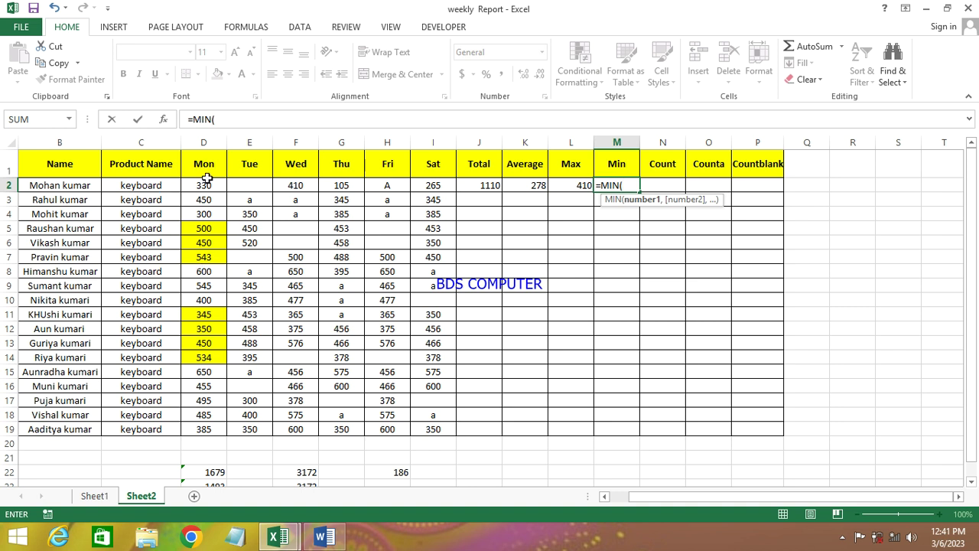
pyautogui.moveTo(206, 184); pyautogui.dragTo(431, 185)
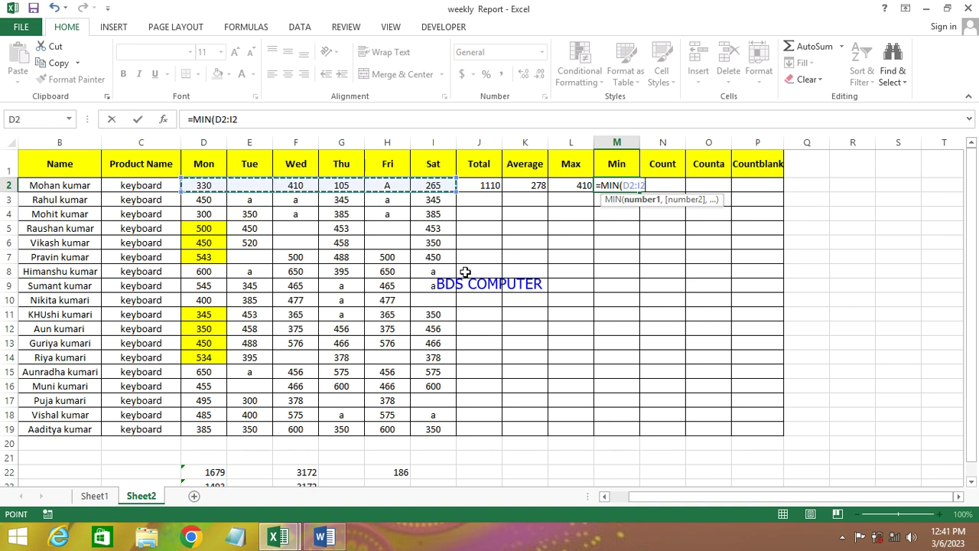
pyautogui.write(')')
pyautogui.press('Return')
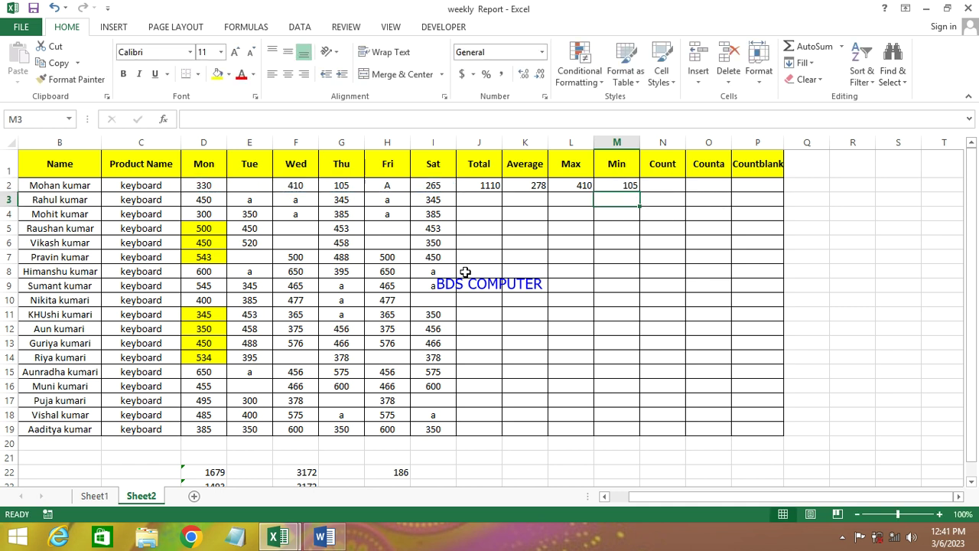
pyautogui.click(612, 187)
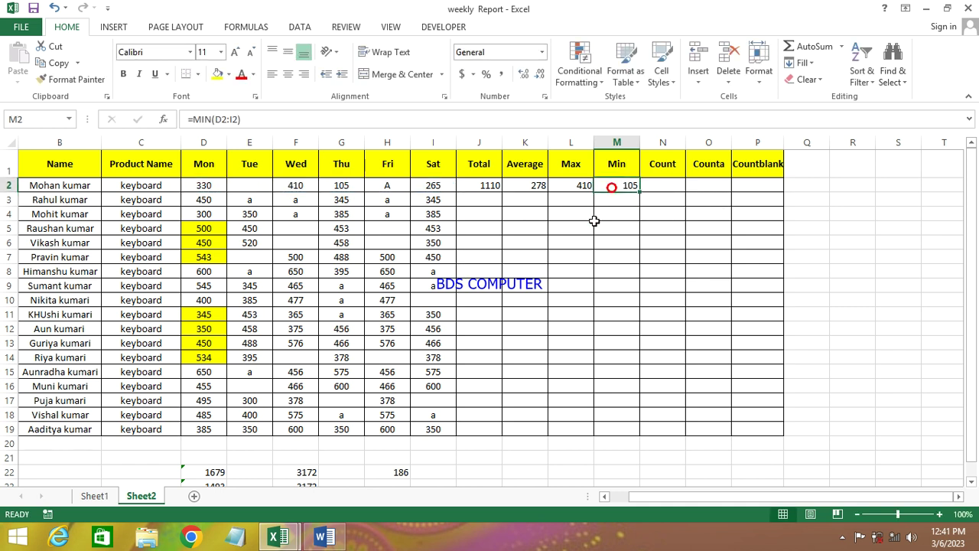
pyautogui.click(254, 184)
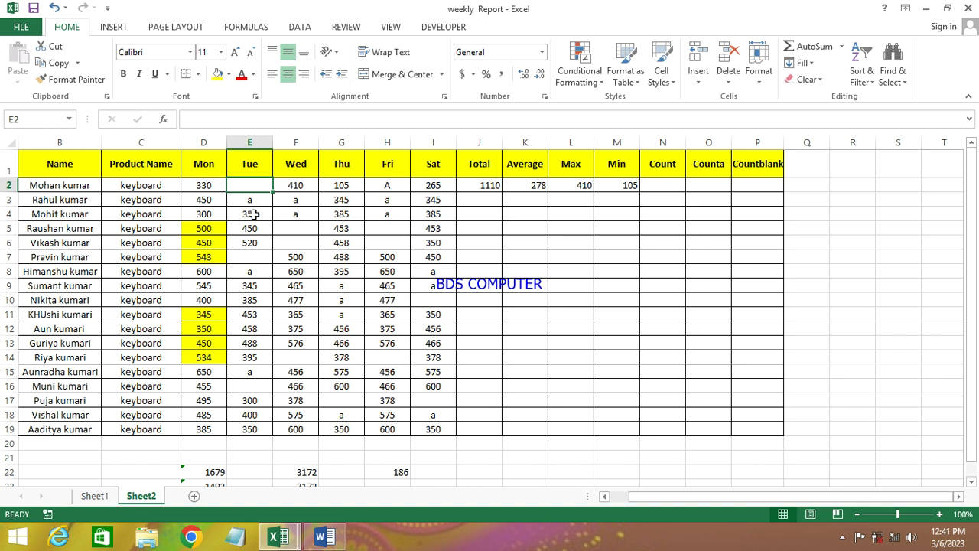
# Put 50 in the empty Tuesday cell E2, after trying 0, so Total, Average and Min update
pyautogui.write('0')
pyautogui.press('Return')
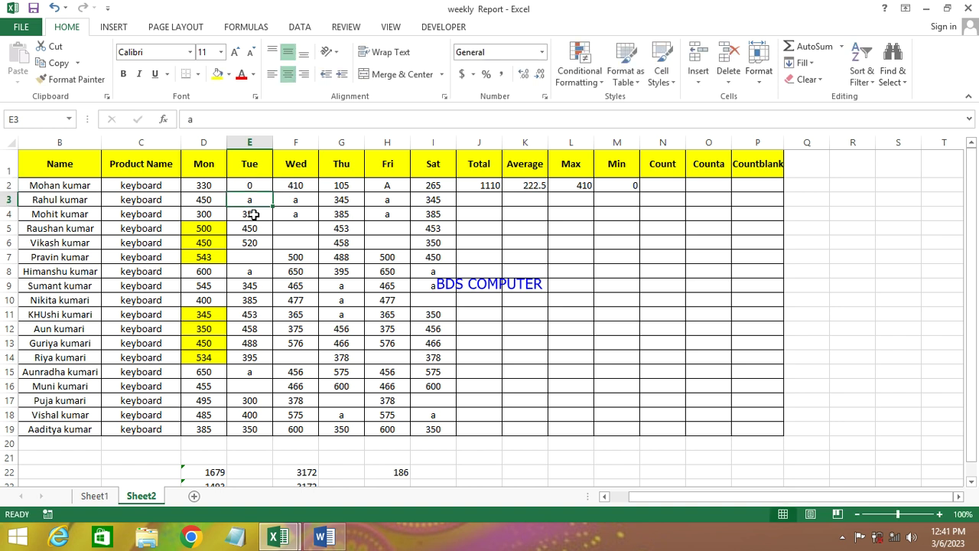
pyautogui.click(245, 185)
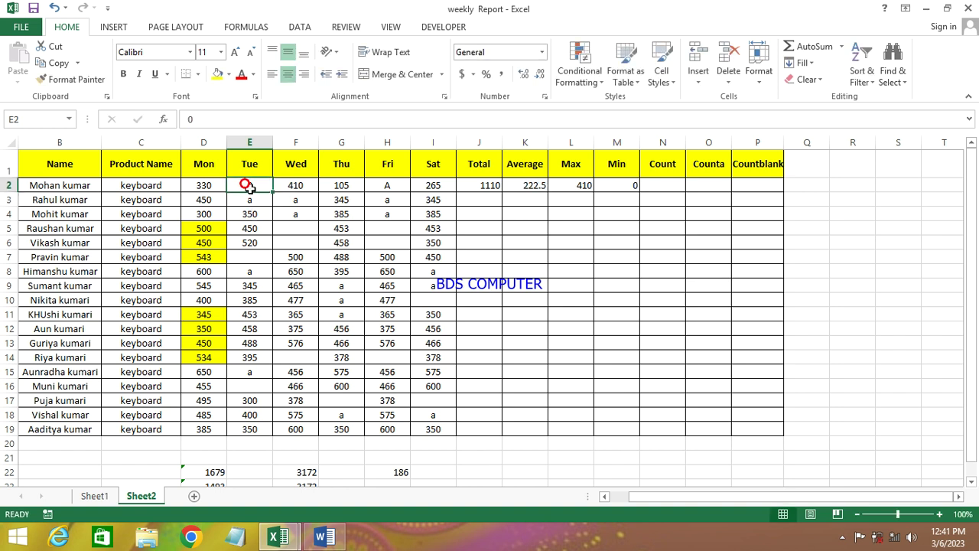
pyautogui.click(610, 186)
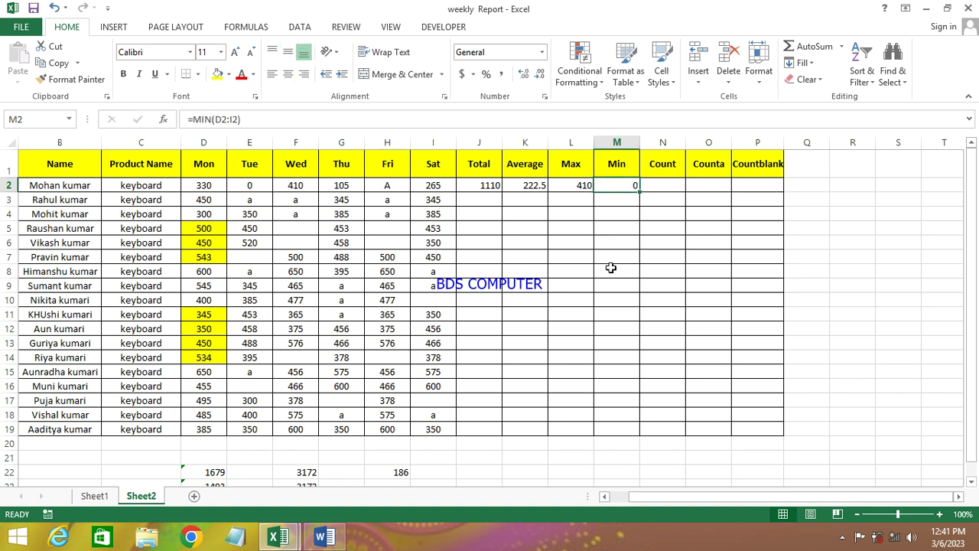
pyautogui.click(250, 186)
pyautogui.write('5')
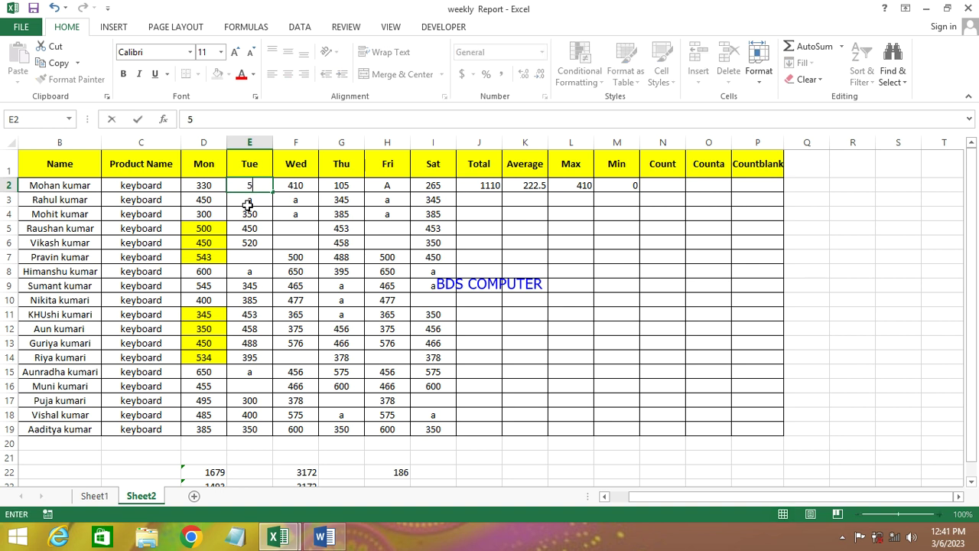
pyautogui.write('0')
pyautogui.press('Return')
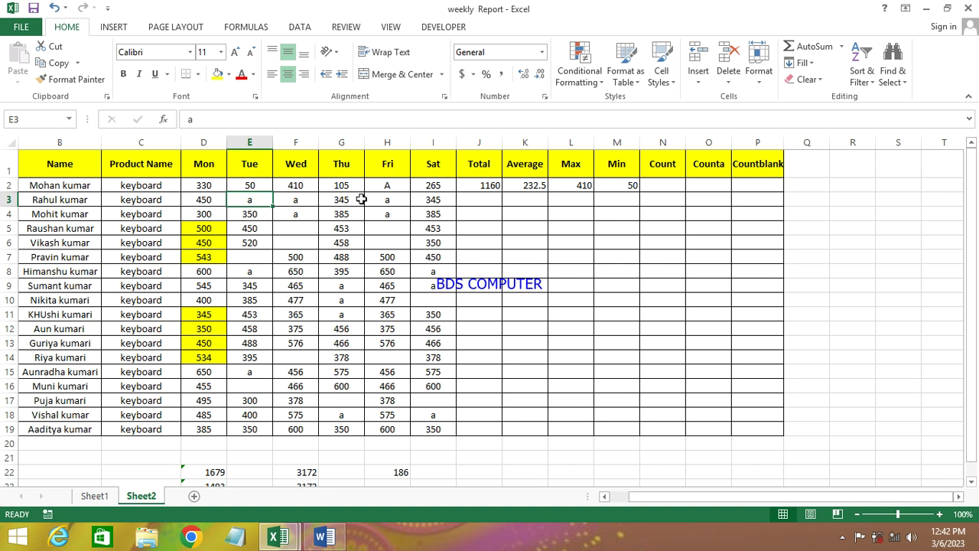
pyautogui.click(480, 184)
pyautogui.click(393, 121)
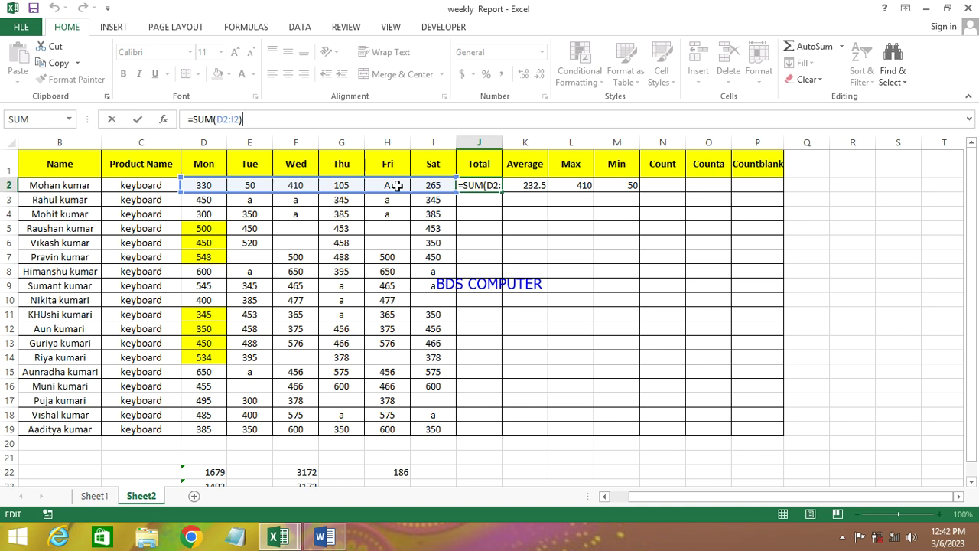
pyautogui.hotkey('ctrl', 'Return')
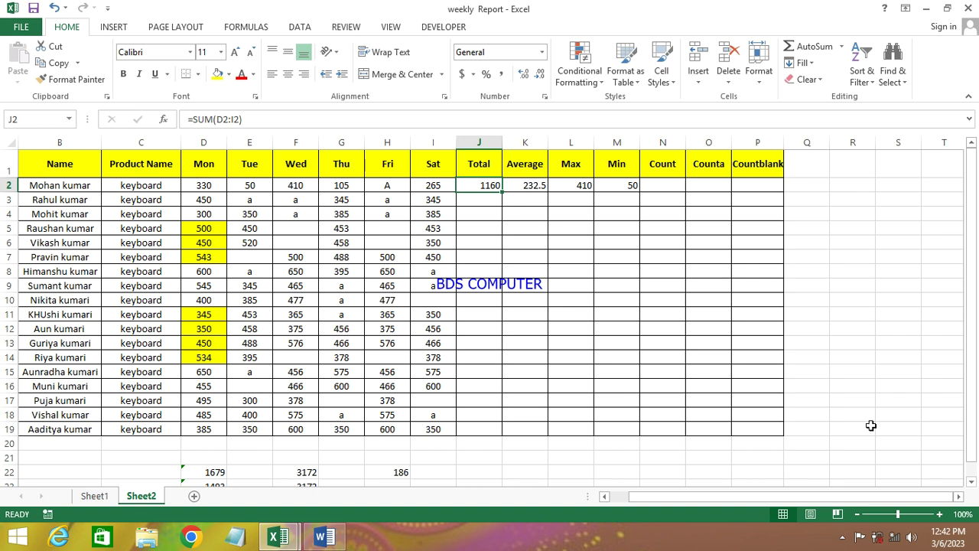
pyautogui.click(959, 499)
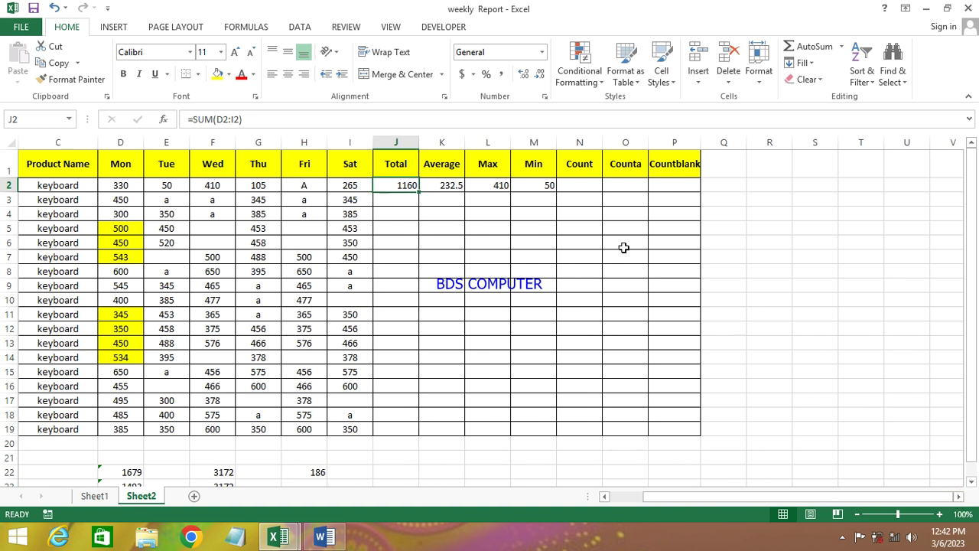
pyautogui.click(578, 187)
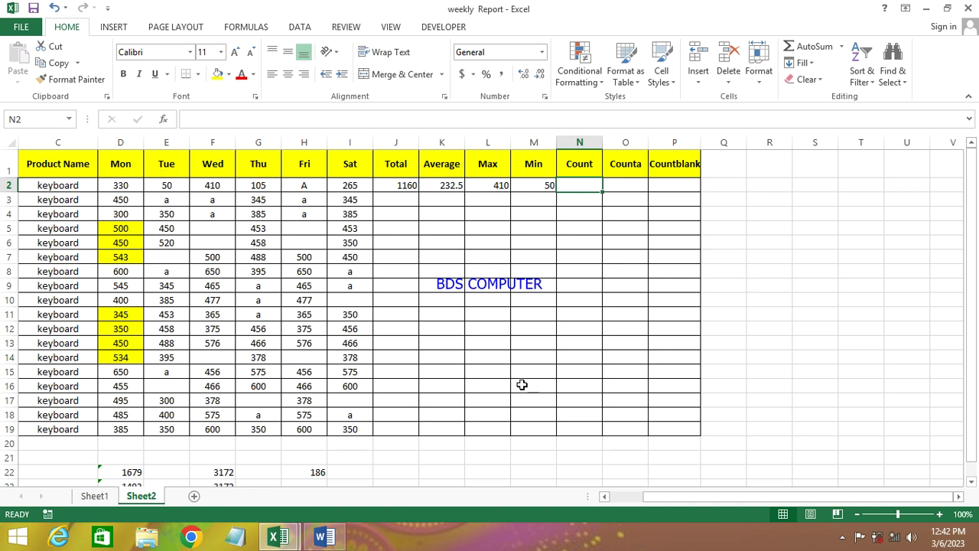
# Begin =COUNT(D2:I2 in N2 over row 2's Mon–Sat values
pyautogui.write('=')
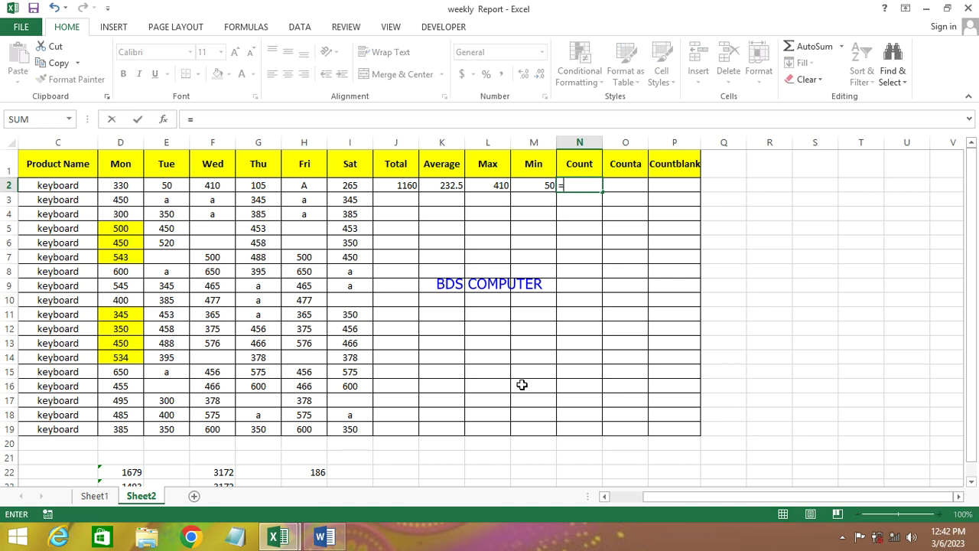
pyautogui.write('coun')
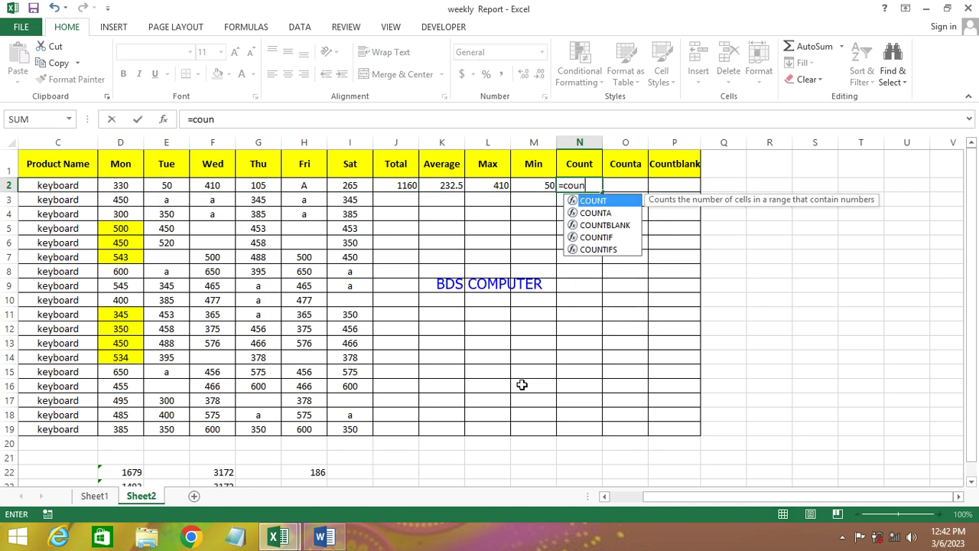
pyautogui.write('t')
pyautogui.press('Tab')
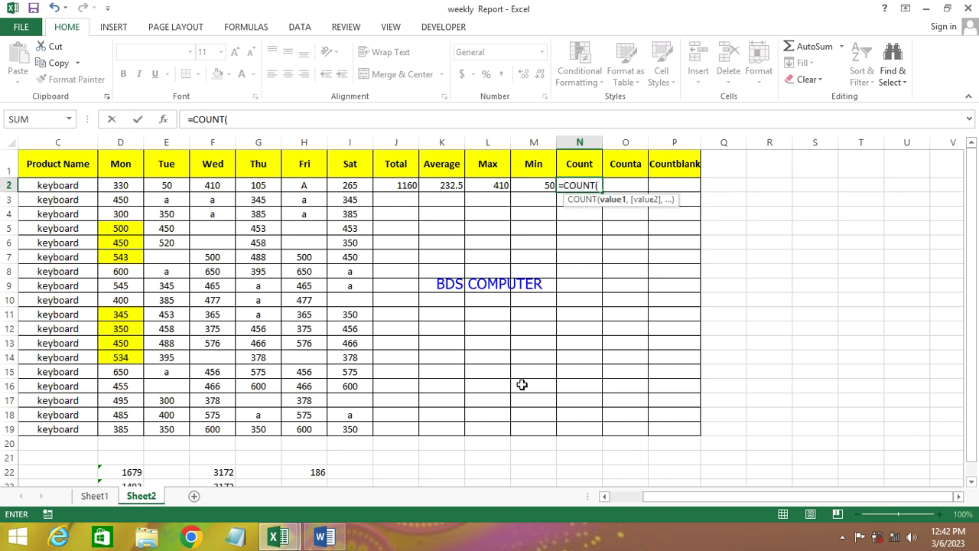
pyautogui.moveTo(123, 182)
pyautogui.mouseDown()
pyautogui.moveTo(269, 185)
pyautogui.moveTo(360, 201)
pyautogui.mouseUp()
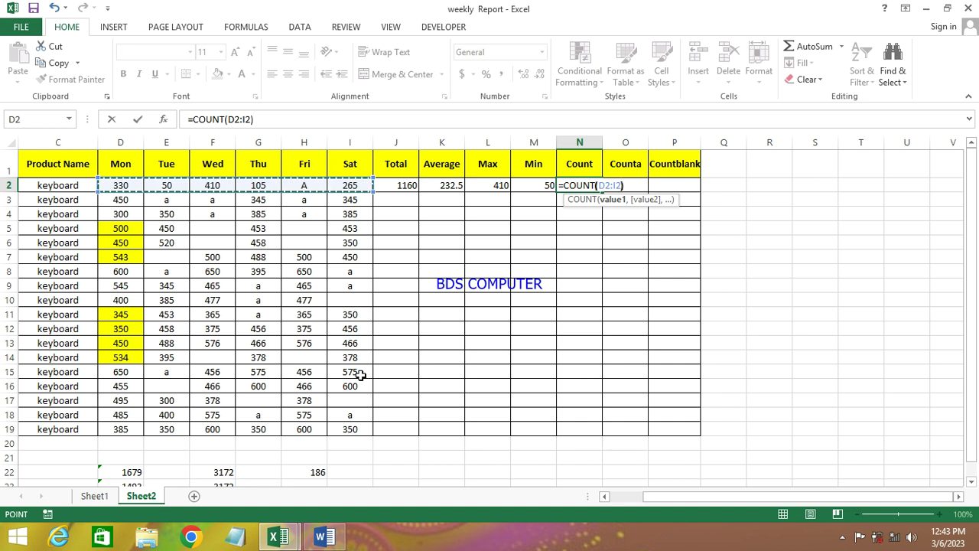
# Commit =COUNT(D2:I2) in N2 so row 2's Count shows 5
pyautogui.press('Return')
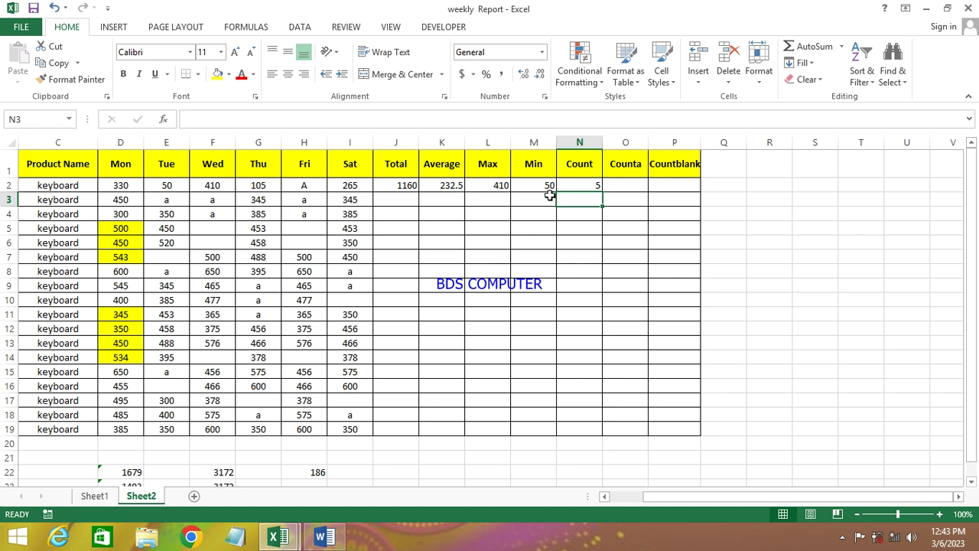
pyautogui.click(589, 186)
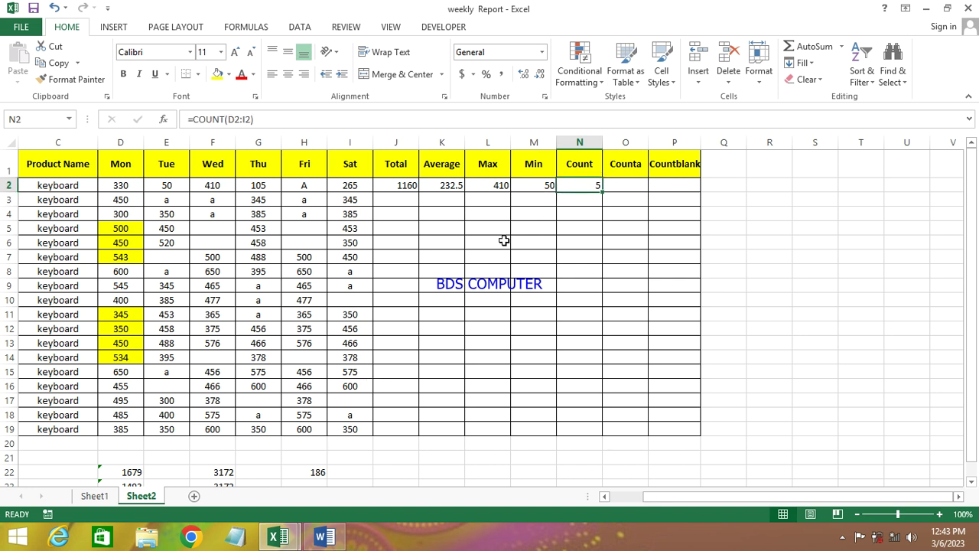
pyautogui.click(624, 187)
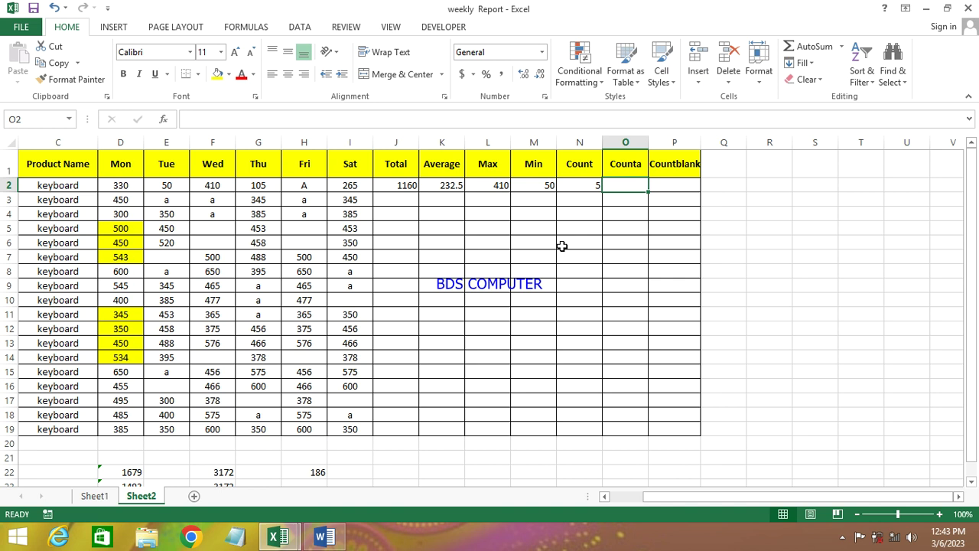
# Enter =COUNTA(D2:I2) in O2, removing a stray letter, so it returns 6
pyautogui.write('=coun')
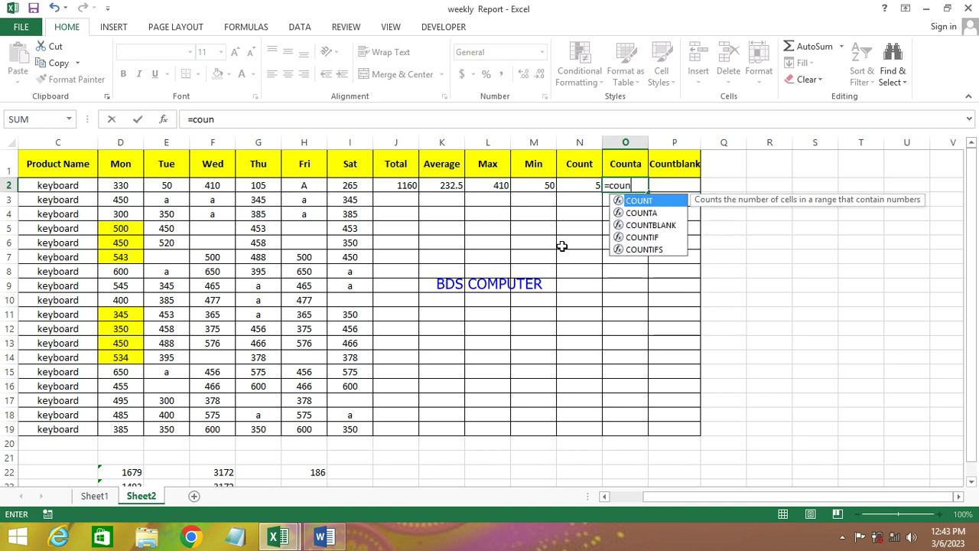
pyautogui.write('taq')
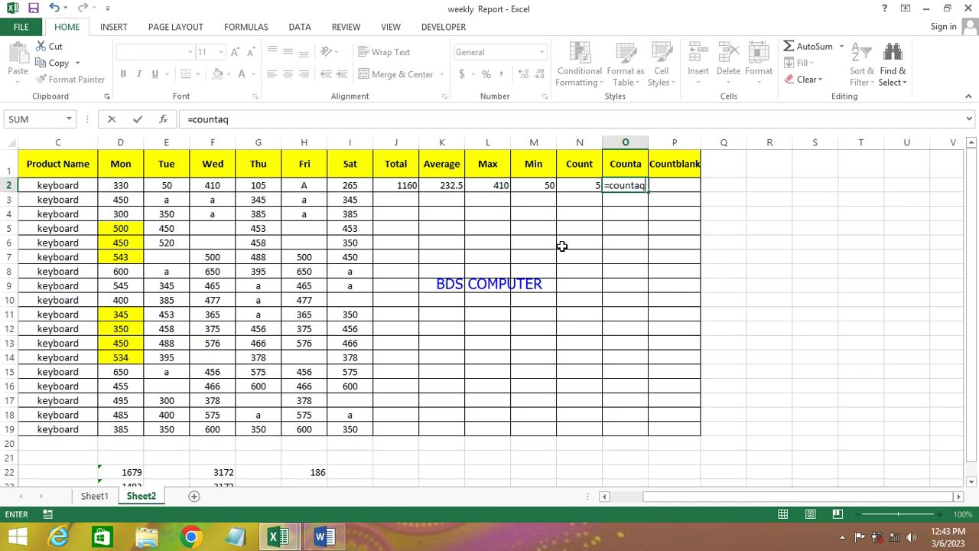
pyautogui.click(958, 497)
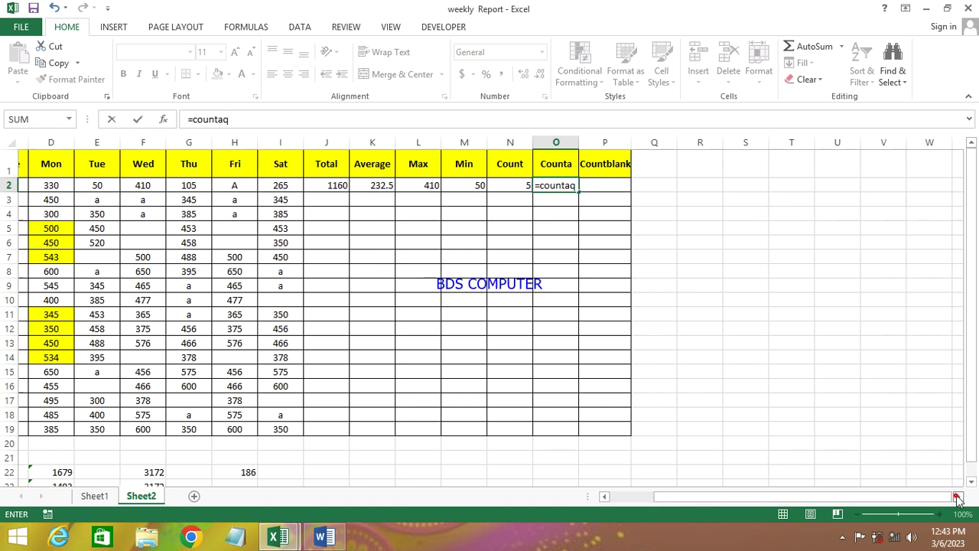
pyautogui.click(958, 497)
pyautogui.press('BackSpace')
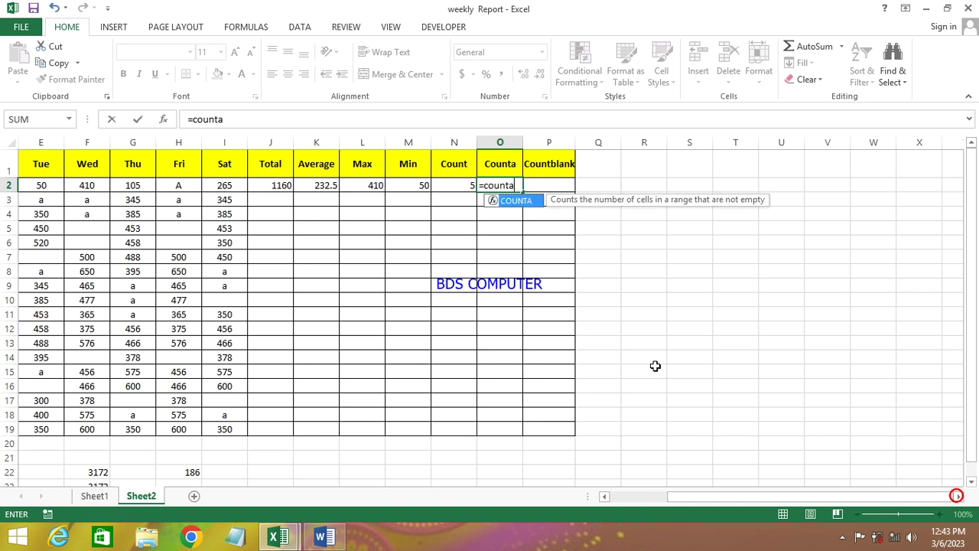
pyautogui.write('(')
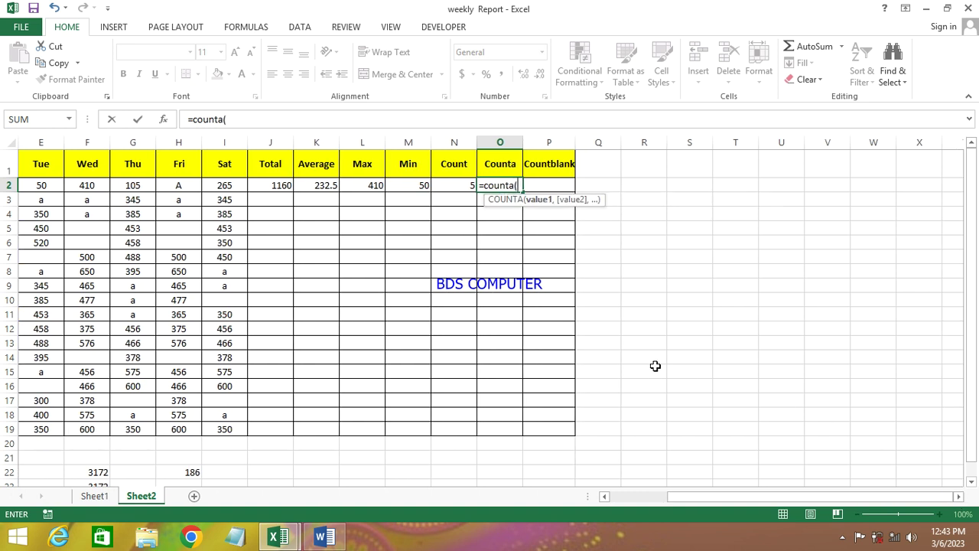
pyautogui.click(604, 496)
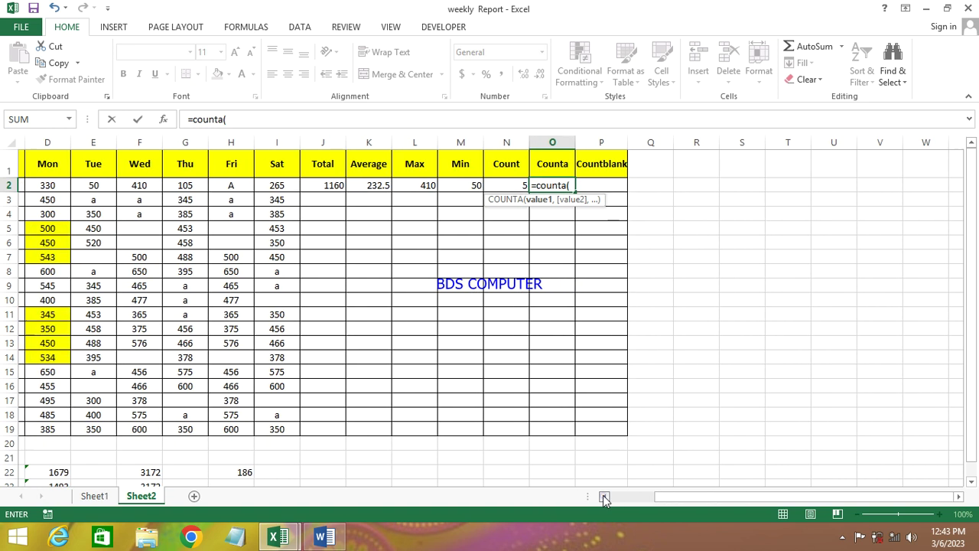
pyautogui.click(604, 496)
pyautogui.moveTo(121, 185); pyautogui.dragTo(342, 186)
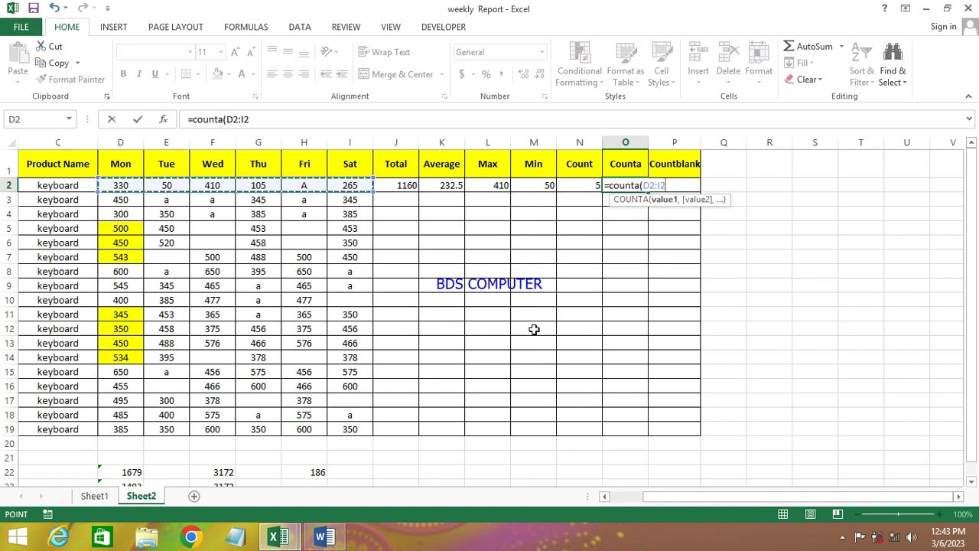
pyautogui.press('Return')
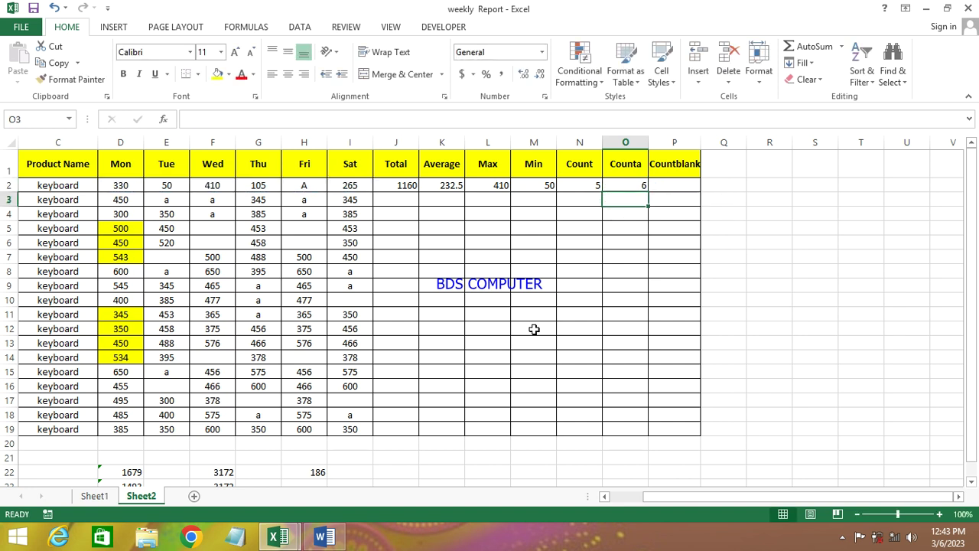
pyautogui.click(960, 495)
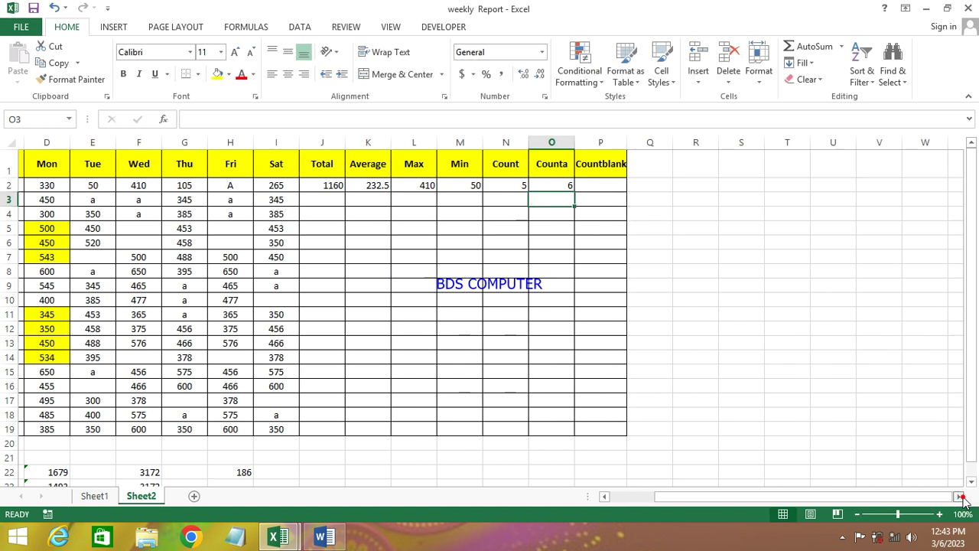
# Delete the Tuesday value 50 from E2 and check the recalculated Count and Counta results
pyautogui.click(224, 186)
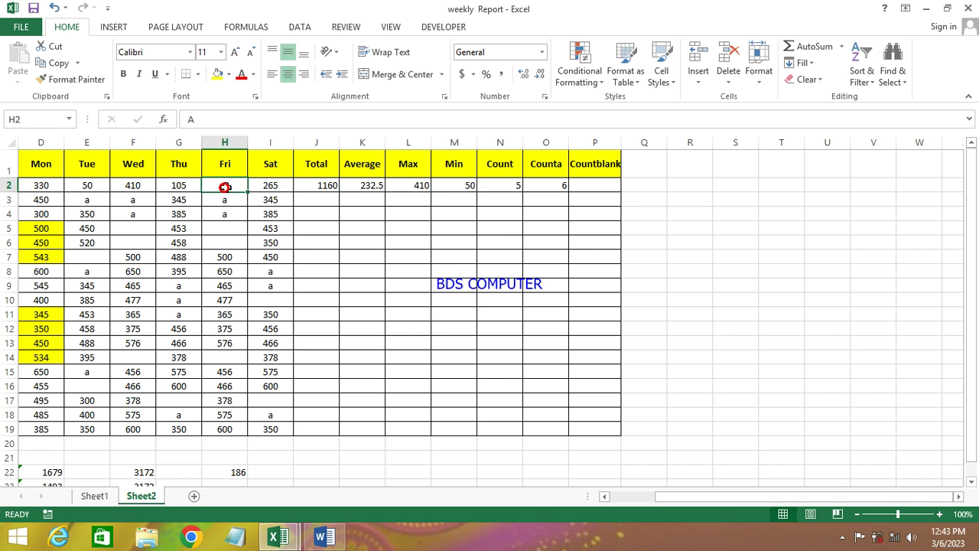
pyautogui.click(86, 186)
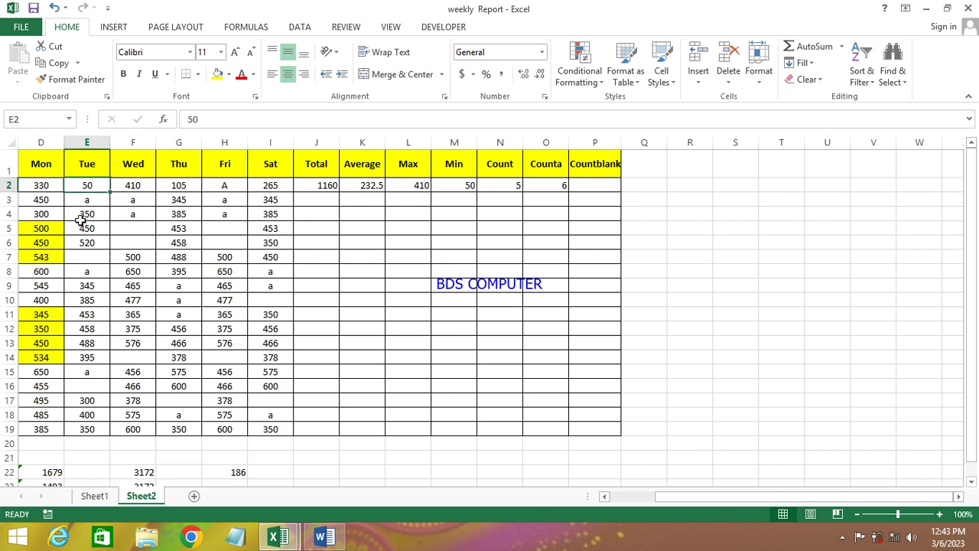
pyautogui.press('Delete')
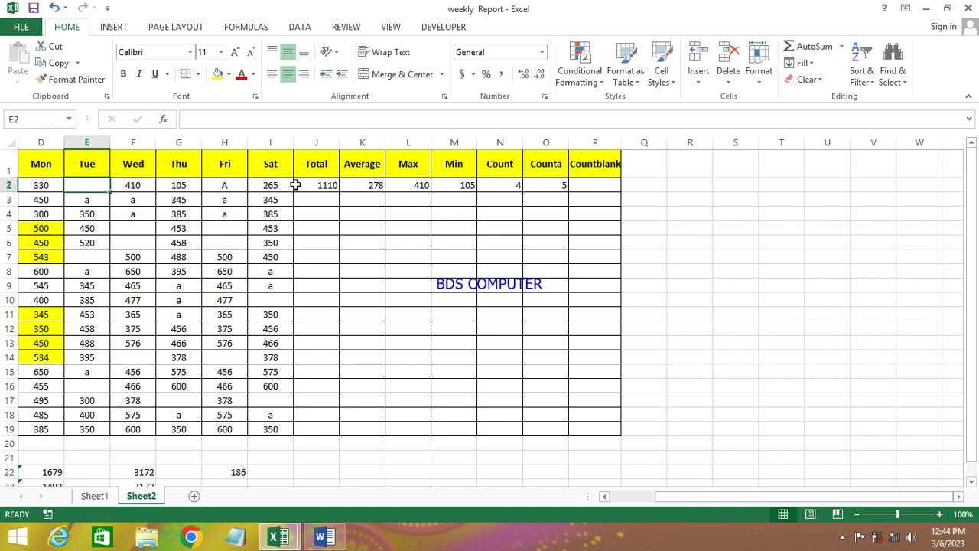
pyautogui.click(508, 186)
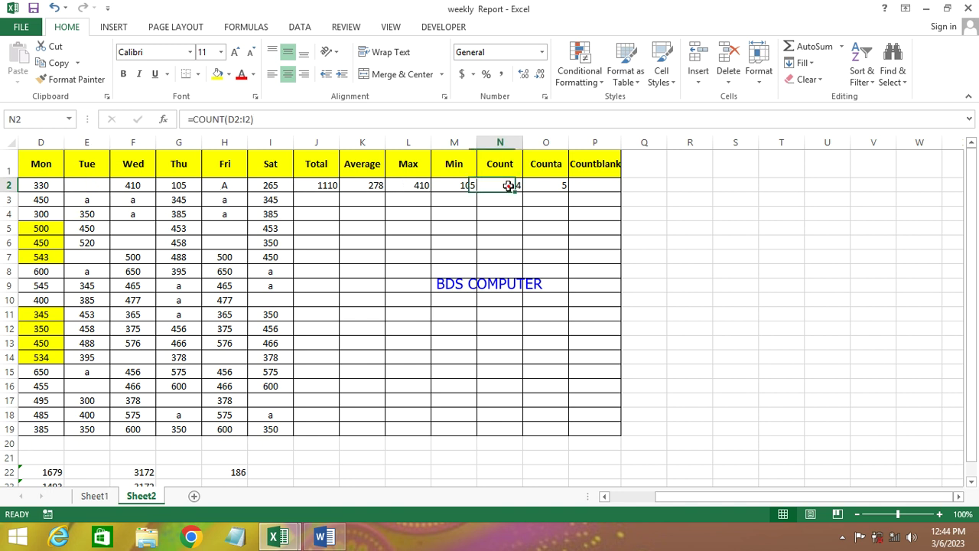
pyautogui.click(565, 185)
pyautogui.click(601, 184)
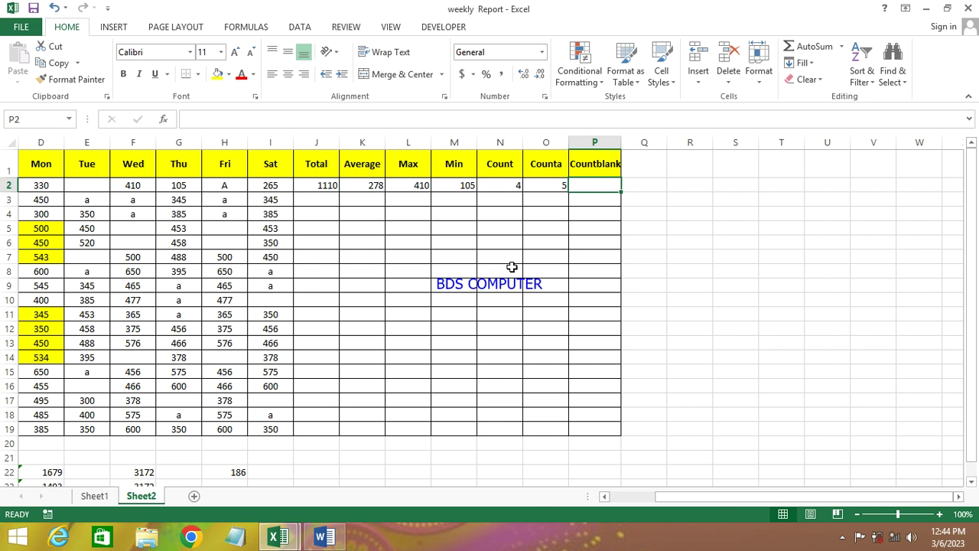
# Enter =COUNTBLANK(D2:I2) in P2, returning 1 for the empty Tuesday cell E2
pyautogui.write('=coun')
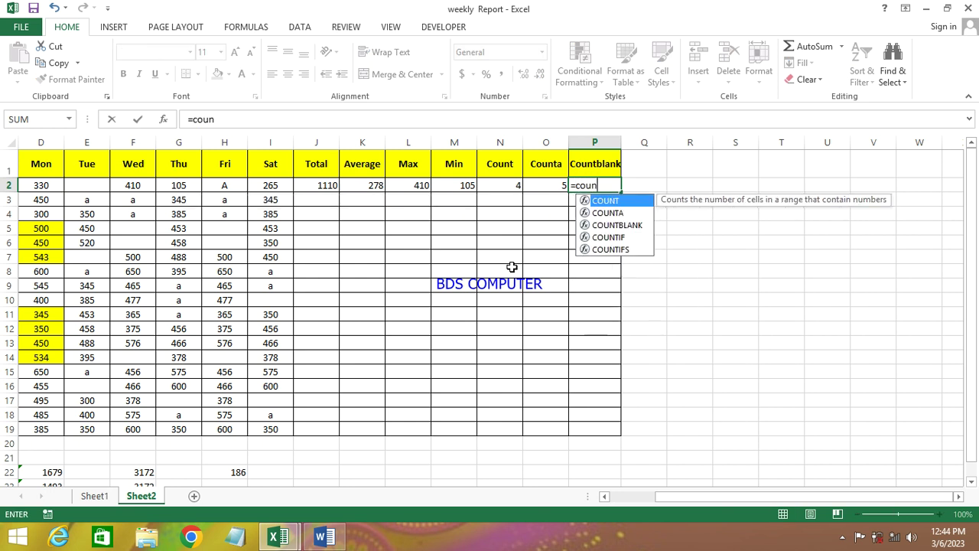
pyautogui.write('tb')
pyautogui.press('Tab')
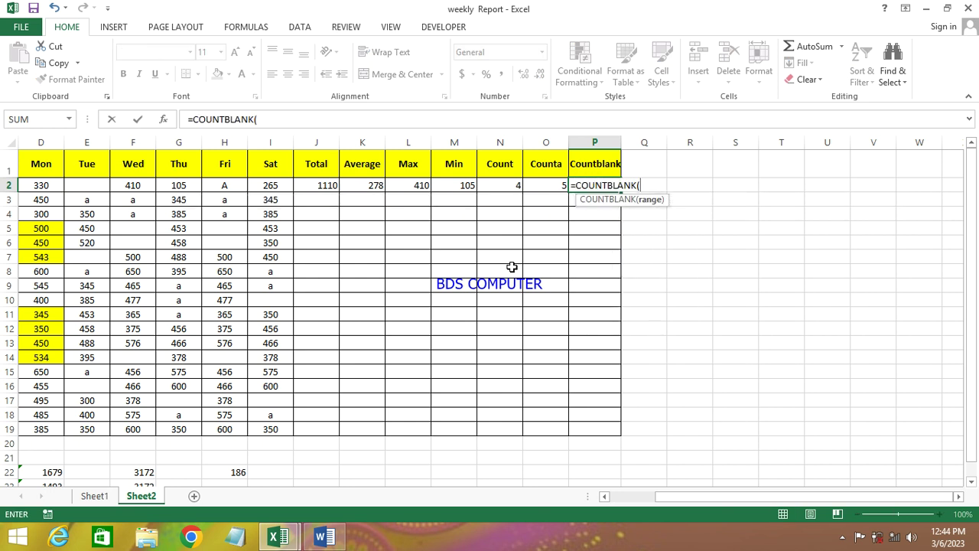
pyautogui.moveTo(37, 185); pyautogui.dragTo(269, 186)
pyautogui.write(')')
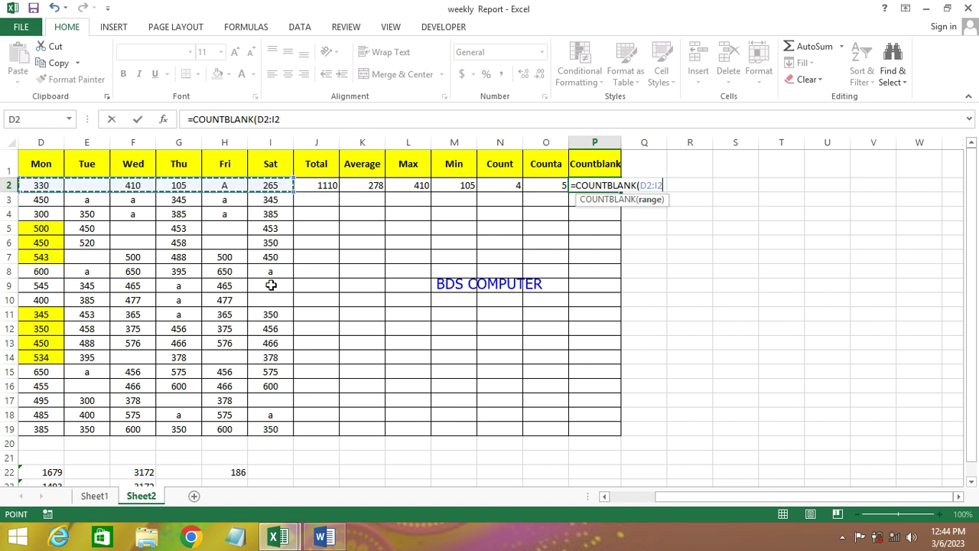
pyautogui.press('Return')
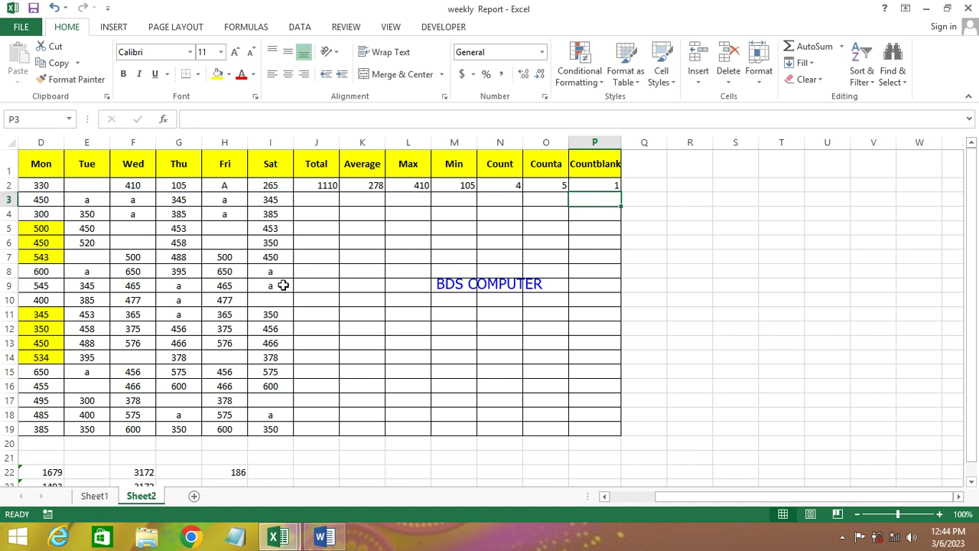
pyautogui.click(606, 185)
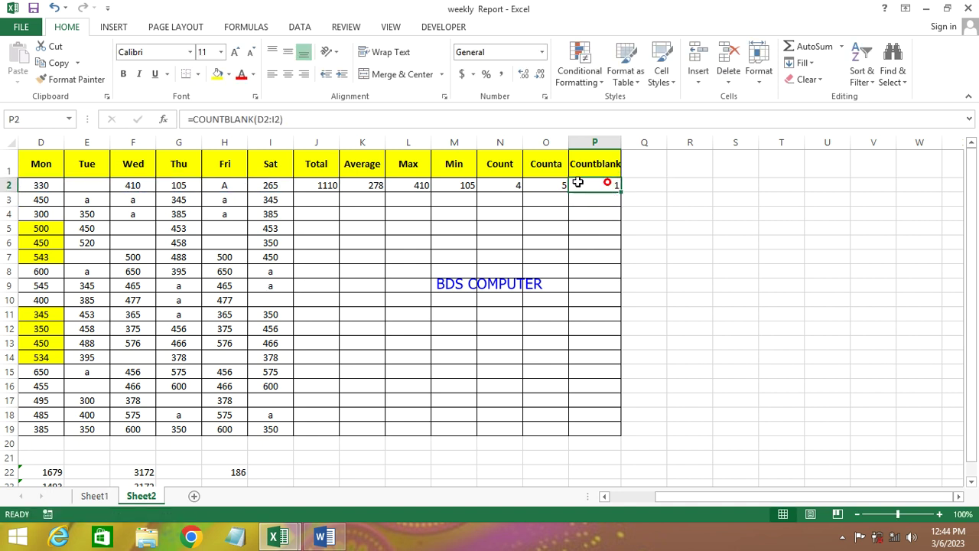
pyautogui.click(92, 190)
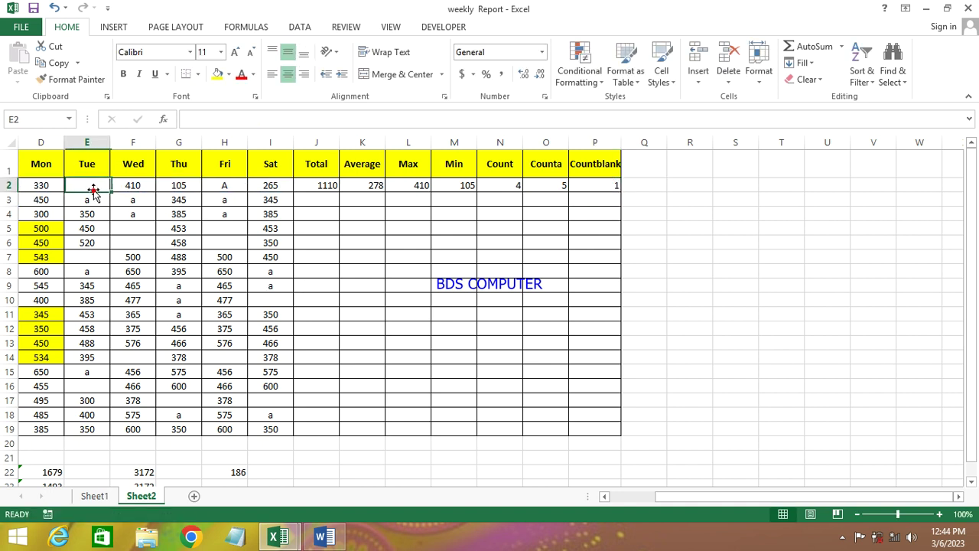
pyautogui.click(608, 187)
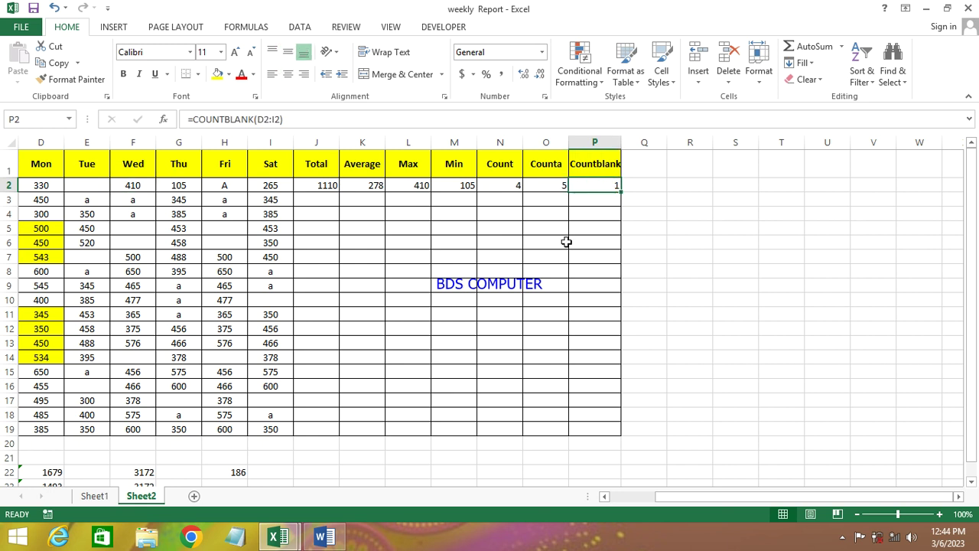
pyautogui.click(304, 186)
pyautogui.moveTo(304, 186); pyautogui.dragTo(612, 188)
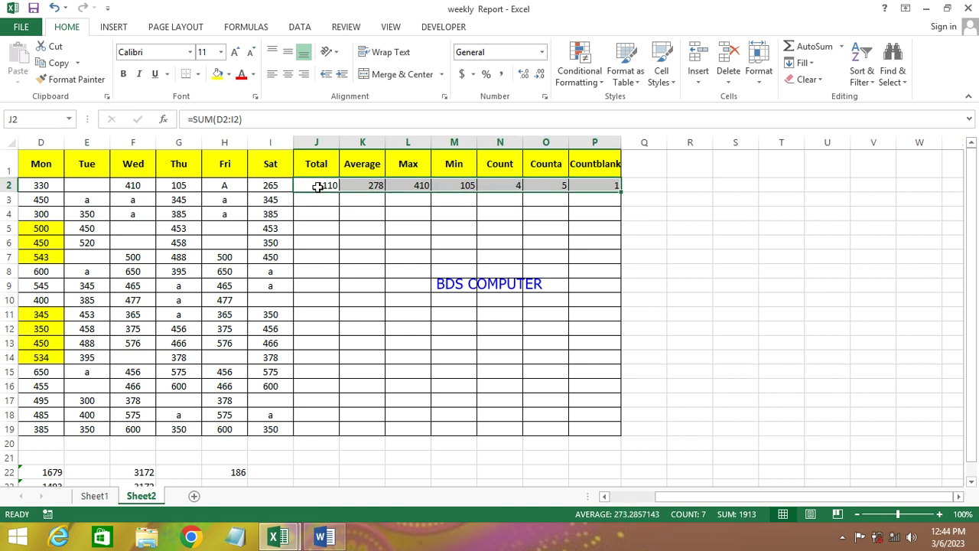
pyautogui.moveTo(326, 200); pyautogui.dragTo(626, 445)
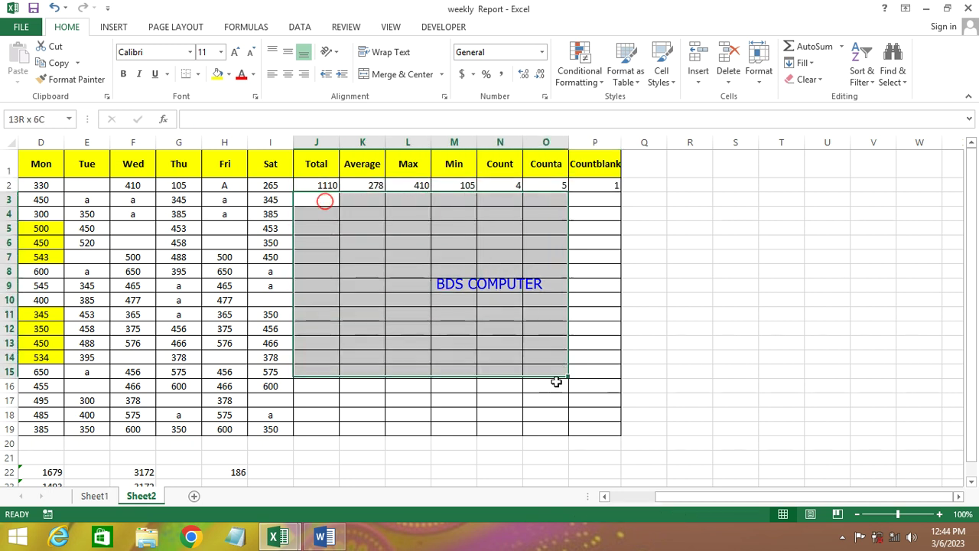
pyautogui.moveTo(828, 503); pyautogui.dragTo(672, 502)
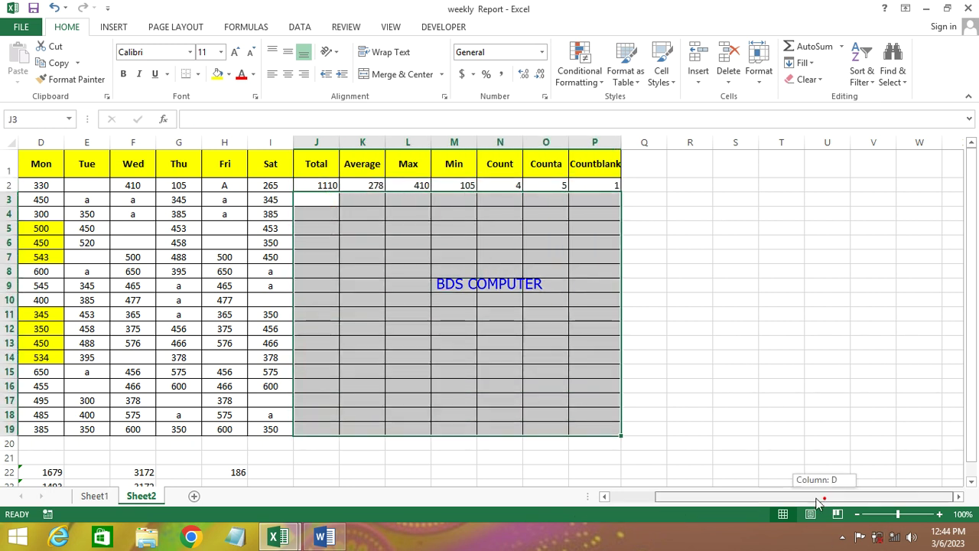
pyautogui.click(30, 185)
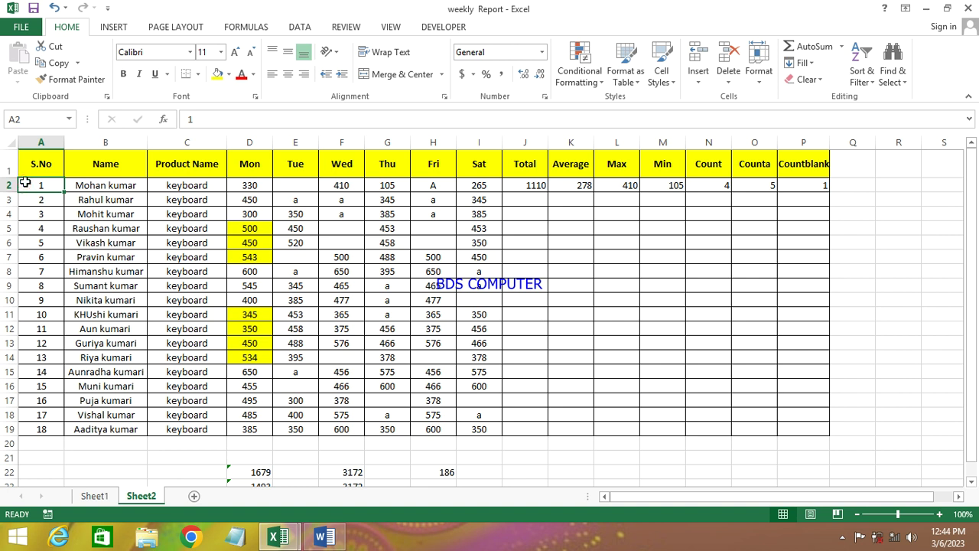
pyautogui.moveTo(25, 182); pyautogui.dragTo(35, 315)
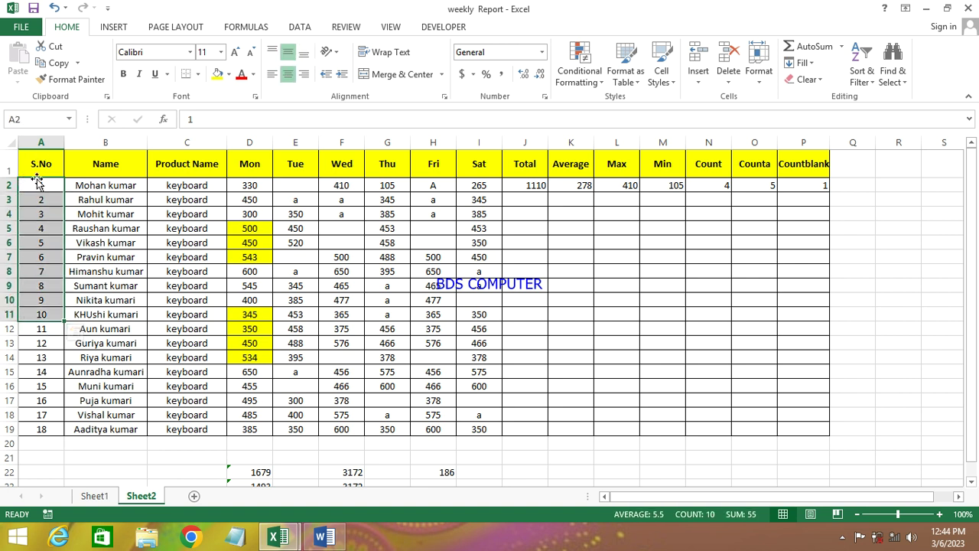
pyautogui.moveTo(111, 185); pyautogui.dragTo(111, 314)
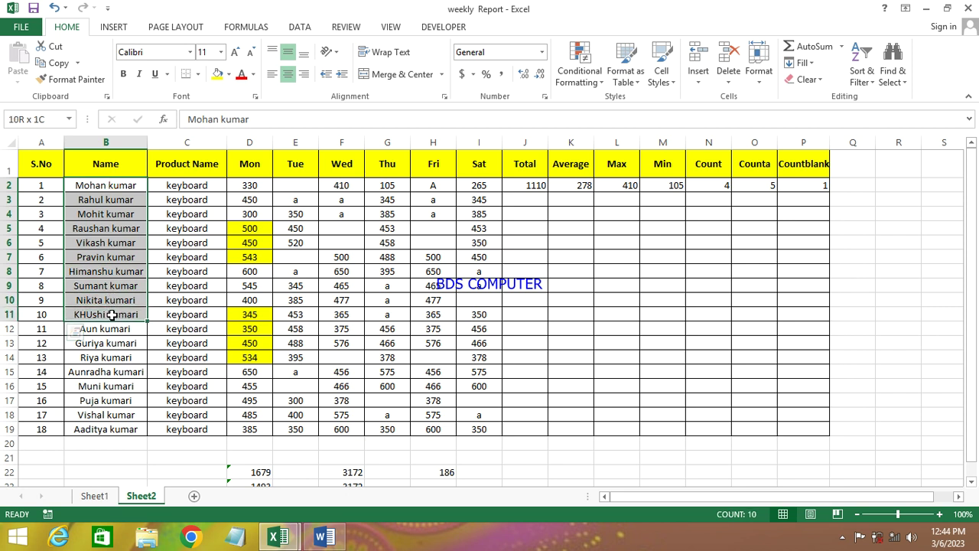
pyautogui.moveTo(179, 187); pyautogui.dragTo(182, 312)
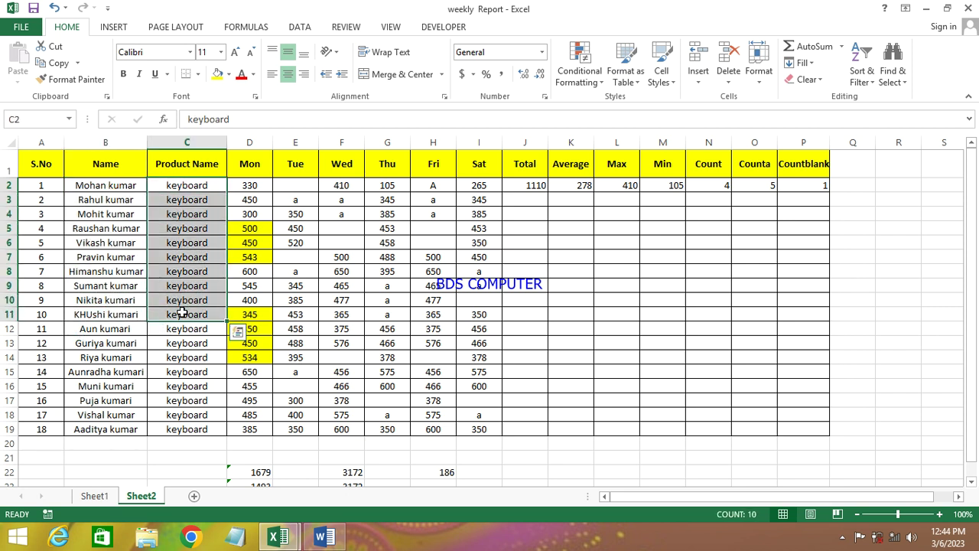
pyautogui.click(251, 164)
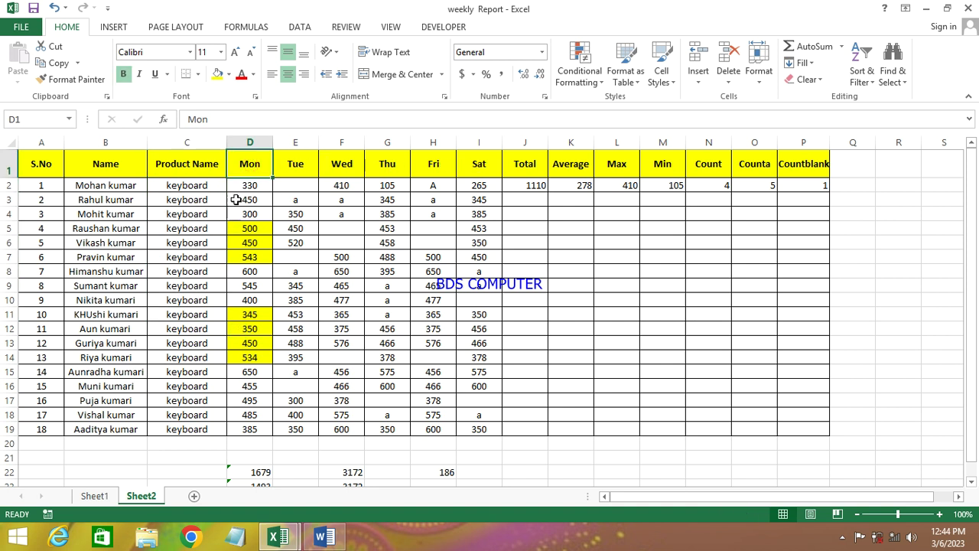
pyautogui.click(253, 183)
pyautogui.click(344, 185)
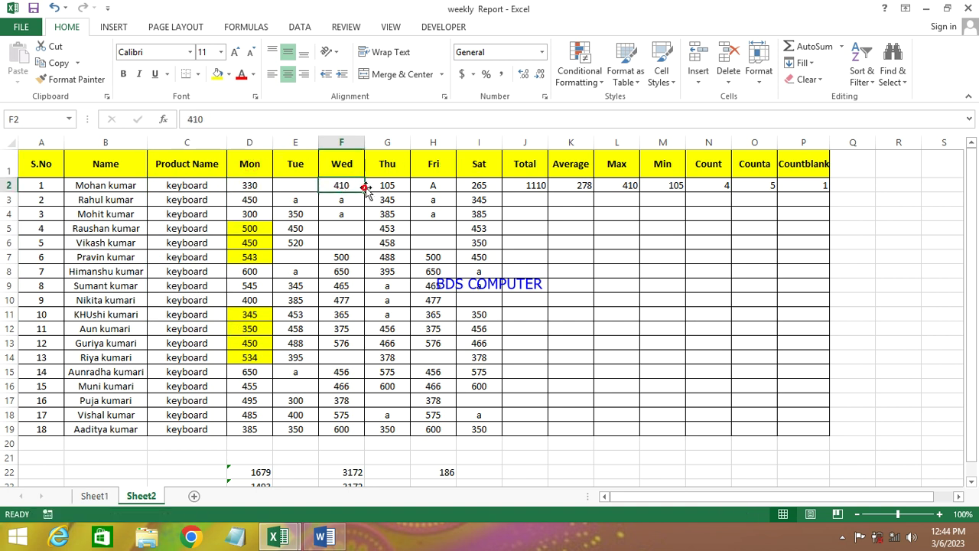
pyautogui.click(384, 186)
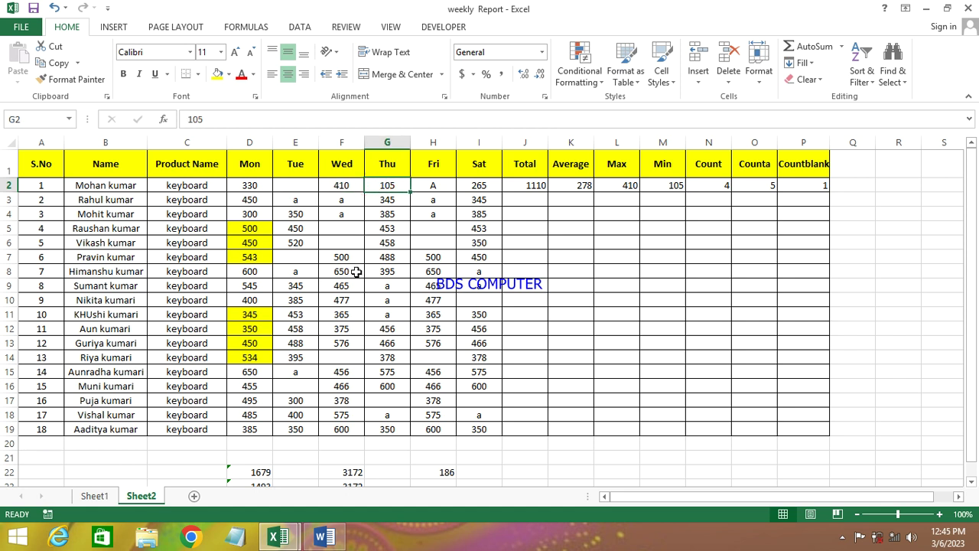
pyautogui.click(9, 167)
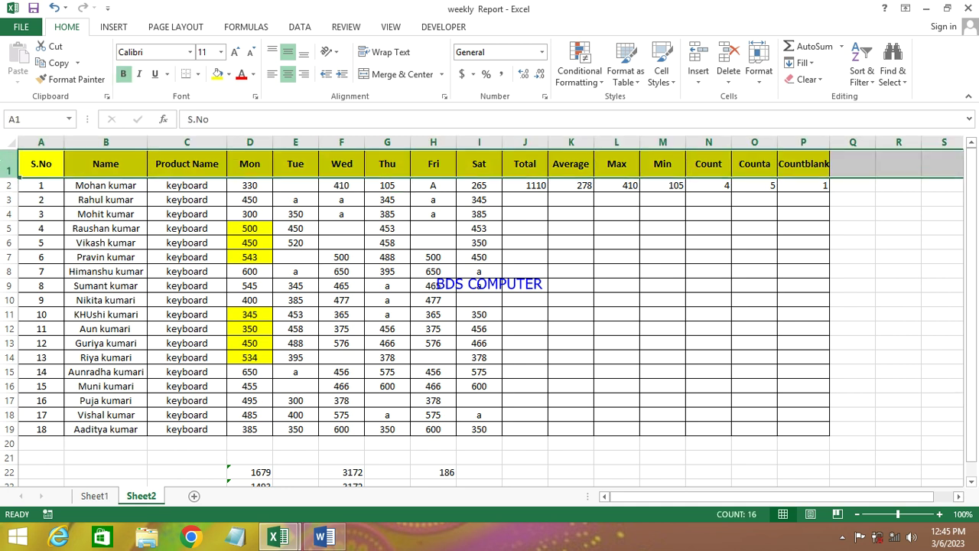
# Insert a new row 1, merge A1:P1, and enter the title WEEKLY REPORT
pyautogui.write('+')
pyautogui.press('Escape')
pyautogui.hotkey('ctrl', 'shift', '+')
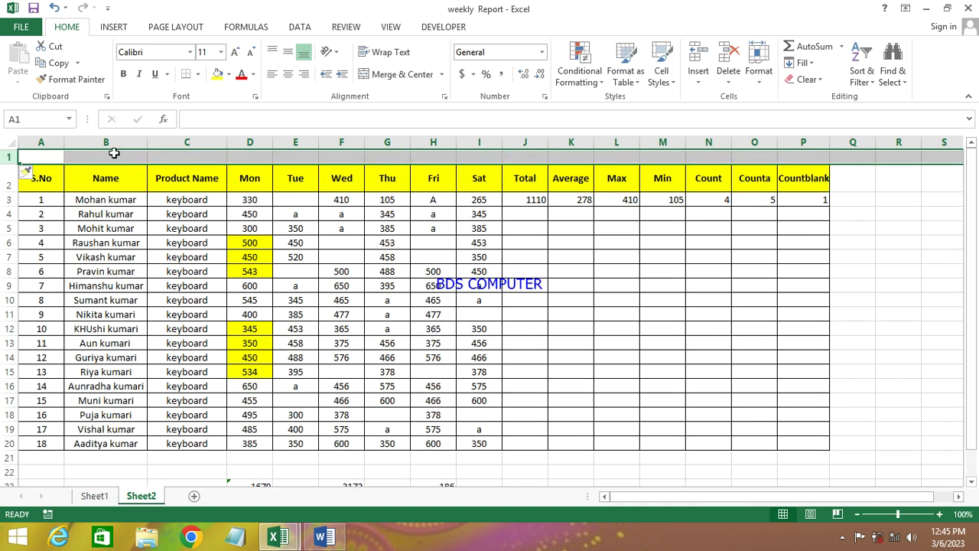
pyautogui.moveTo(34, 156); pyautogui.dragTo(801, 150)
pyautogui.click(403, 74)
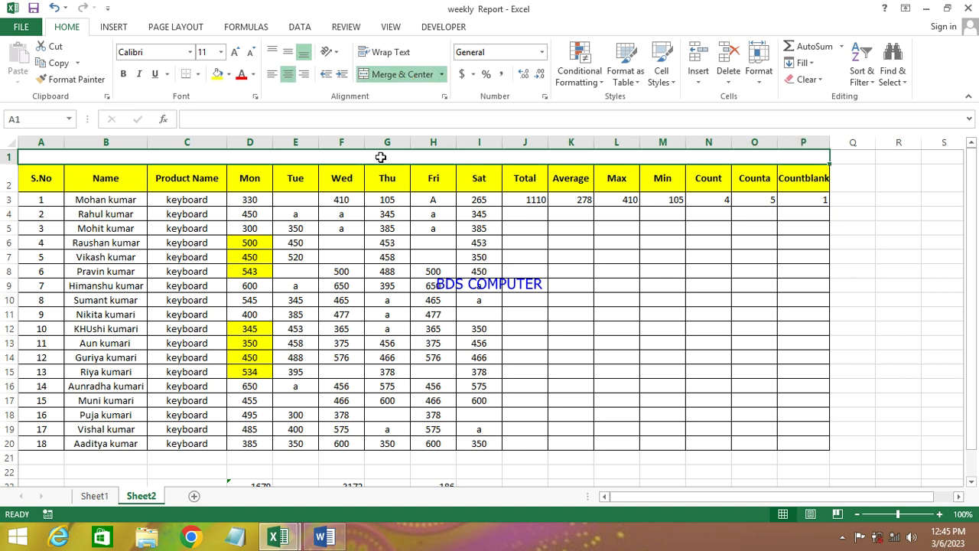
pyautogui.write('WEEKL')
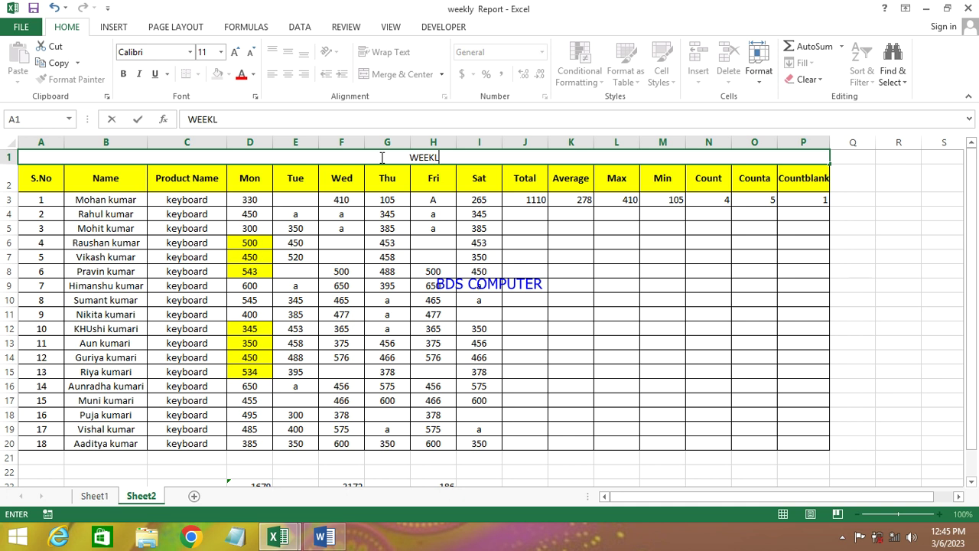
pyautogui.write('Y REP')
pyautogui.write('ORT')
pyautogui.press('Return')
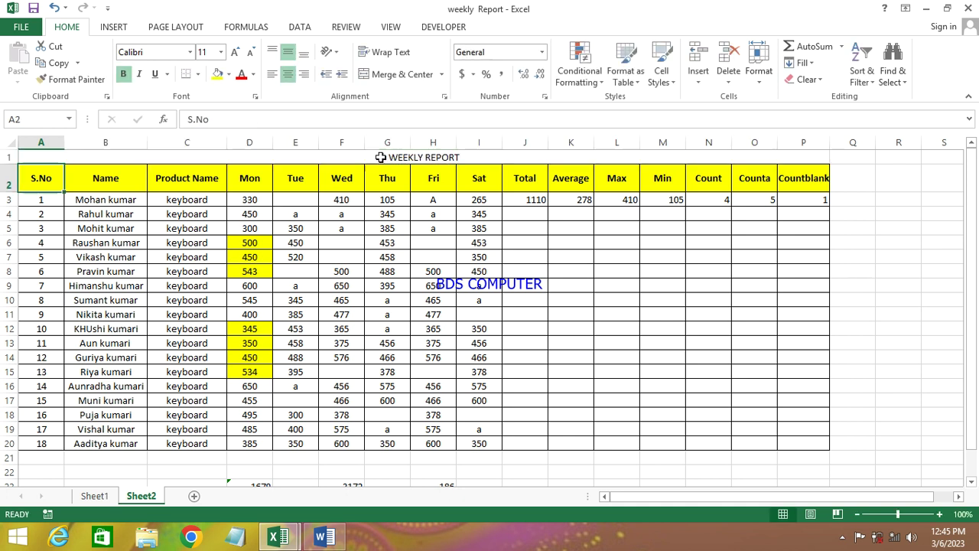
# Format the WEEKLY REPORT title as bold, size 22, with red text on blue fill
pyautogui.click(383, 157)
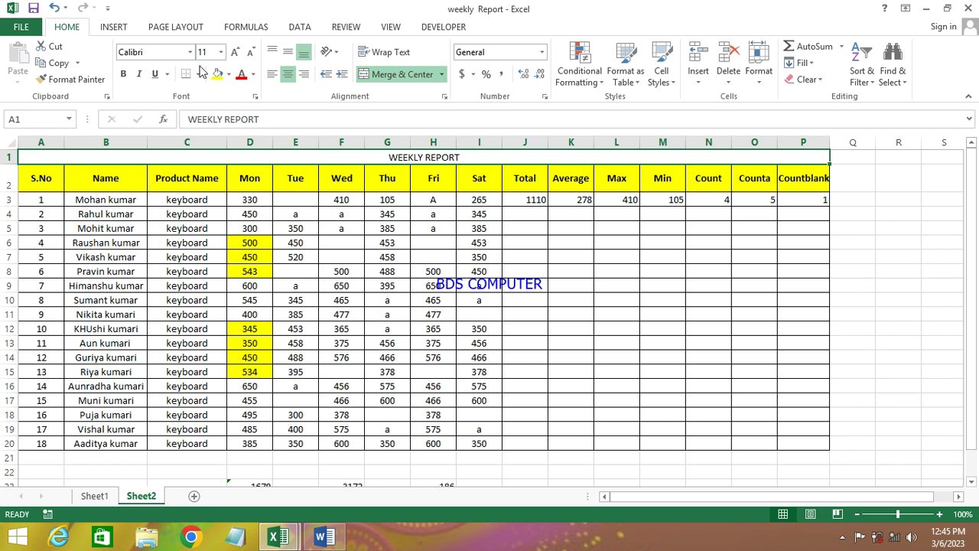
pyautogui.doubleClick(235, 53)
pyautogui.doubleClick(235, 54)
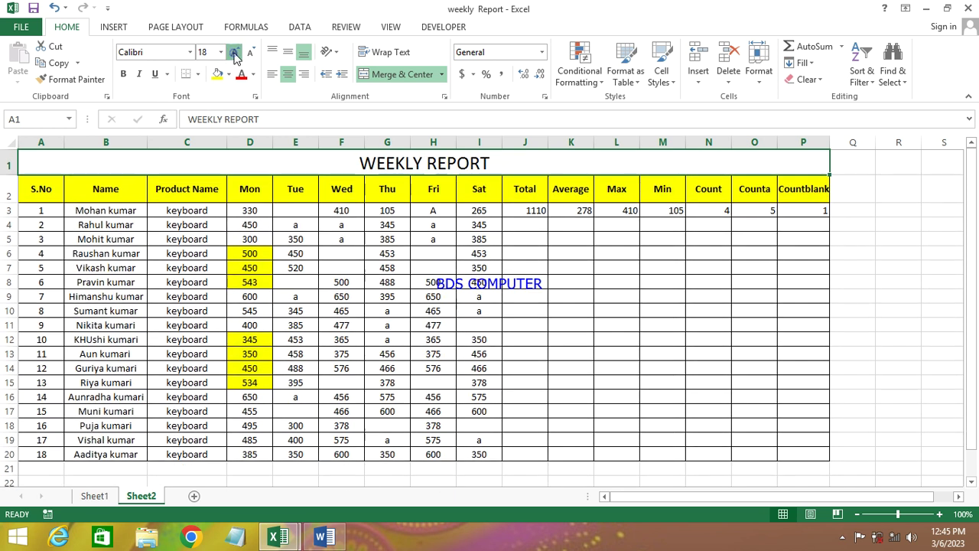
pyautogui.doubleClick(236, 53)
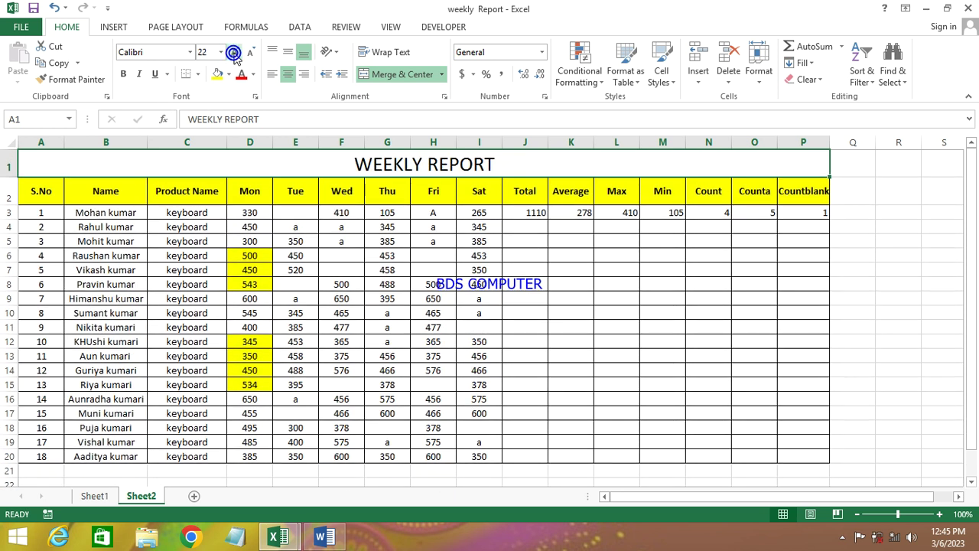
pyautogui.click(124, 73)
pyautogui.click(229, 76)
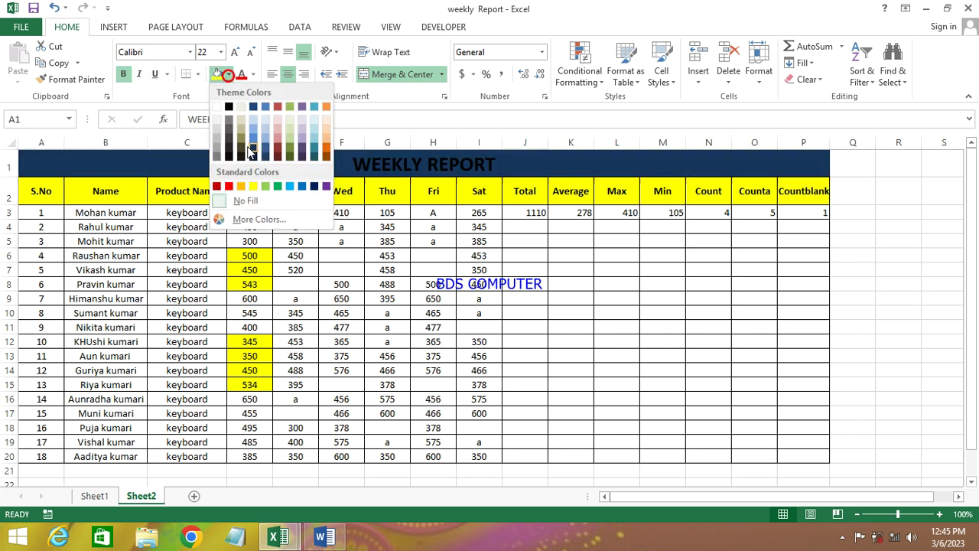
pyautogui.click(254, 140)
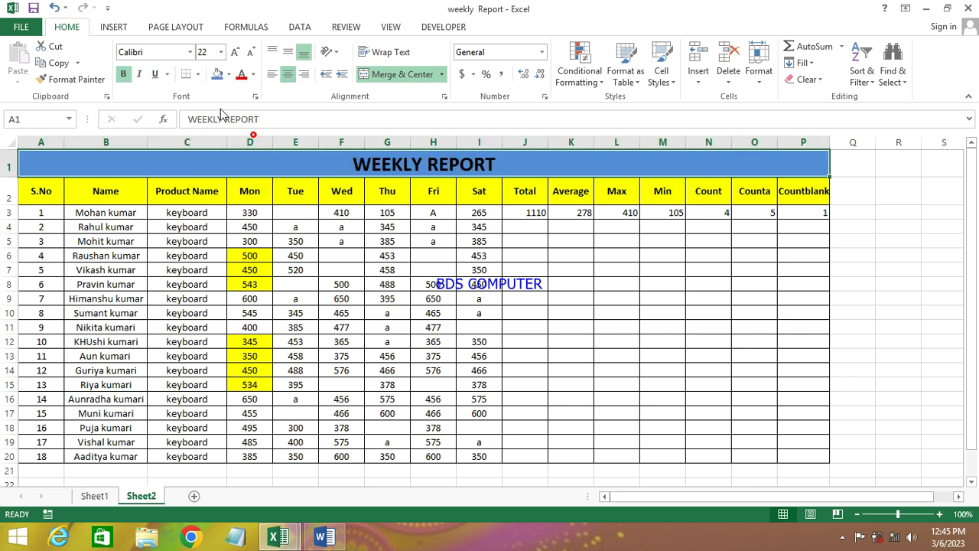
pyautogui.click(241, 73)
pyautogui.click(525, 339)
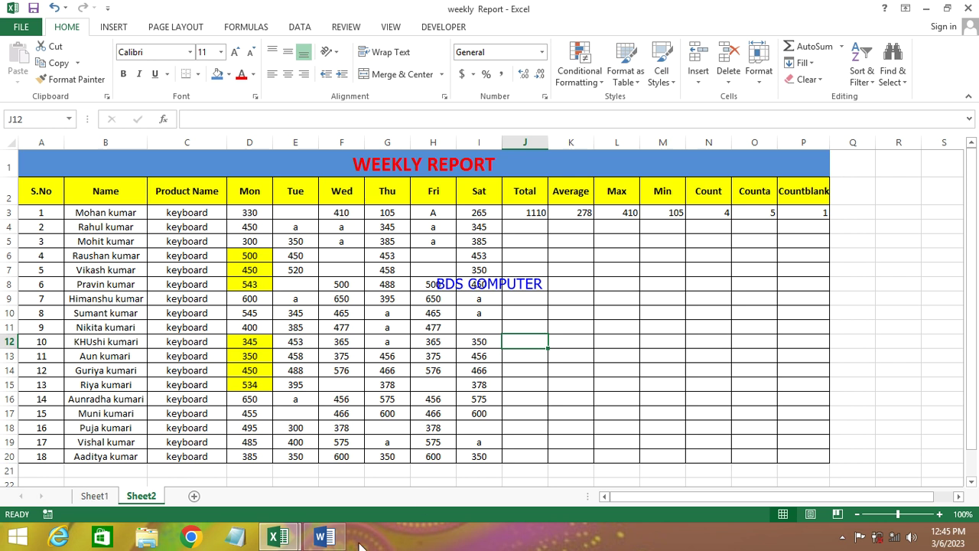
# In the Word notes, highlight the Sum, Average, Max, Min, Count, Counta, Countblank and Text entries
pyautogui.click(324, 537)
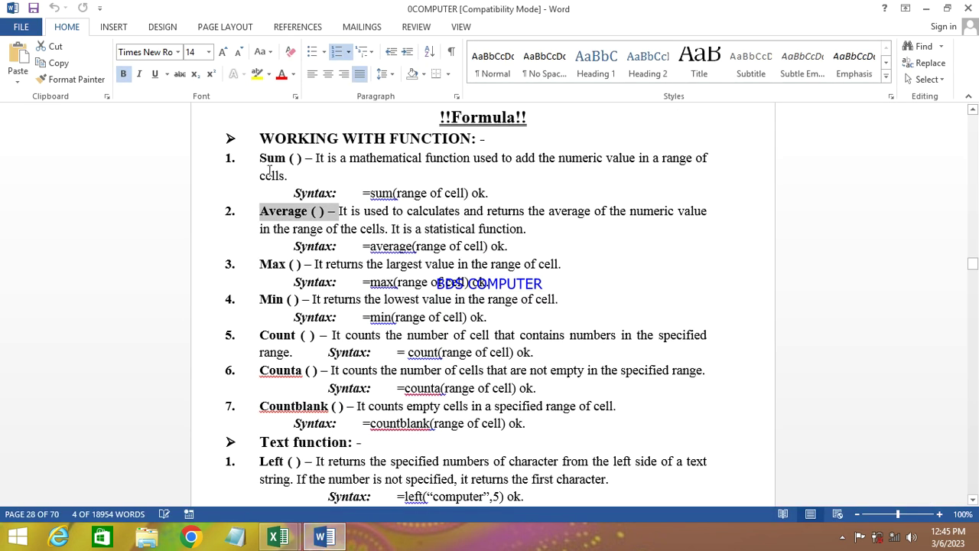
pyautogui.moveTo(260, 159); pyautogui.dragTo(303, 158)
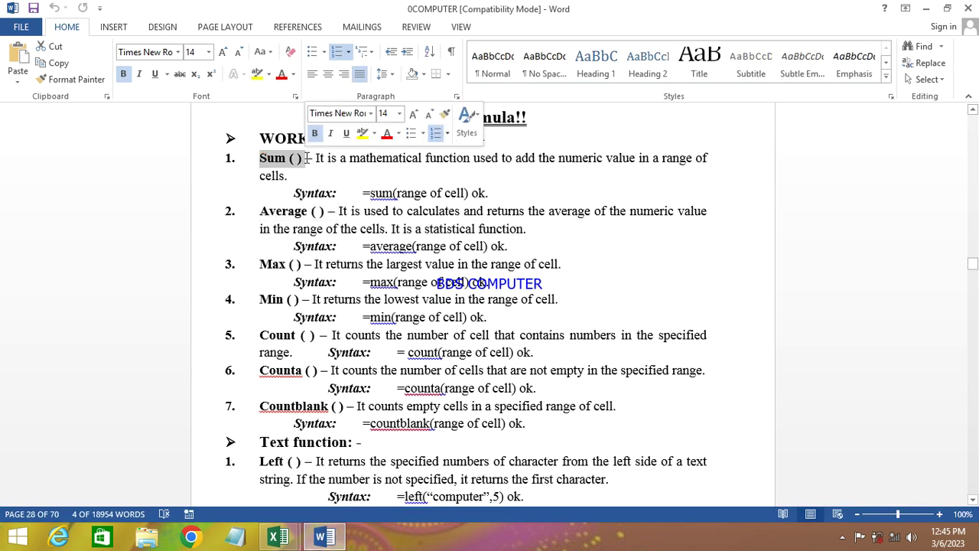
pyautogui.moveTo(260, 211); pyautogui.dragTo(326, 211)
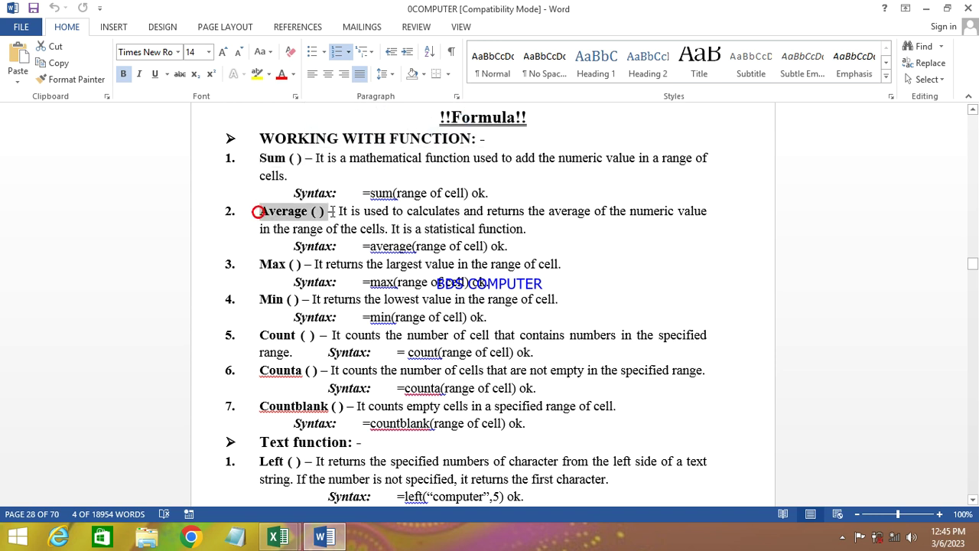
pyautogui.moveTo(258, 265); pyautogui.dragTo(303, 265)
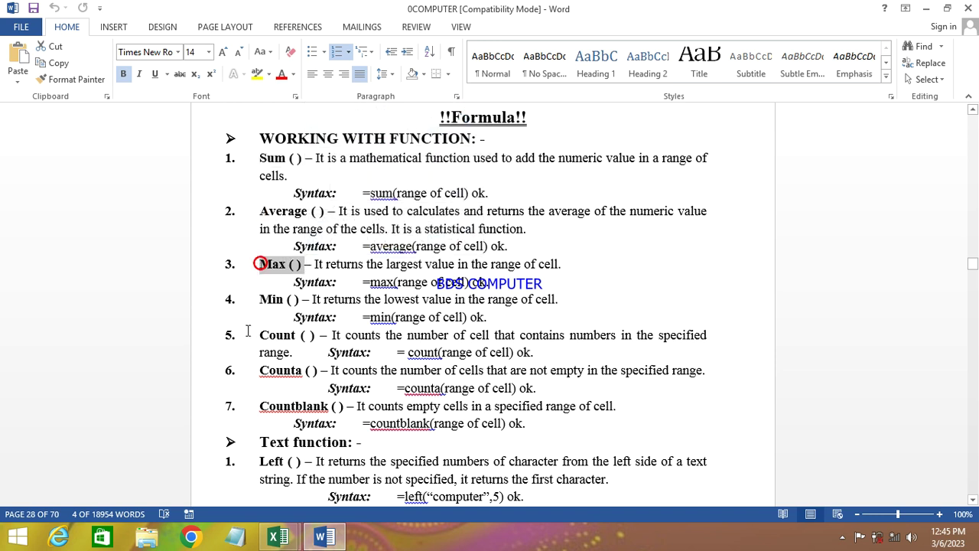
pyautogui.moveTo(260, 299); pyautogui.dragTo(273, 300)
pyautogui.moveTo(330, 306); pyautogui.dragTo(300, 299)
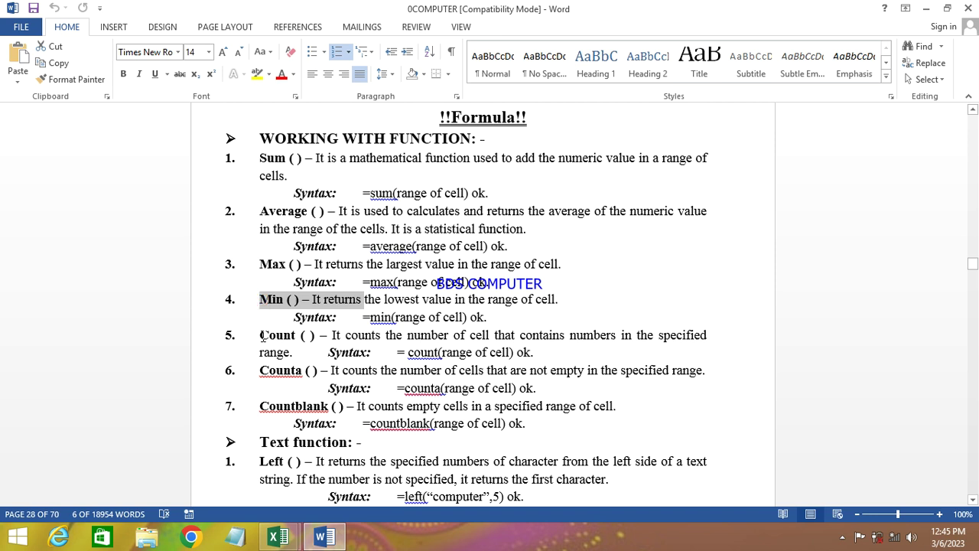
pyautogui.moveTo(260, 335); pyautogui.dragTo(315, 335)
pyautogui.moveTo(259, 370); pyautogui.dragTo(317, 370)
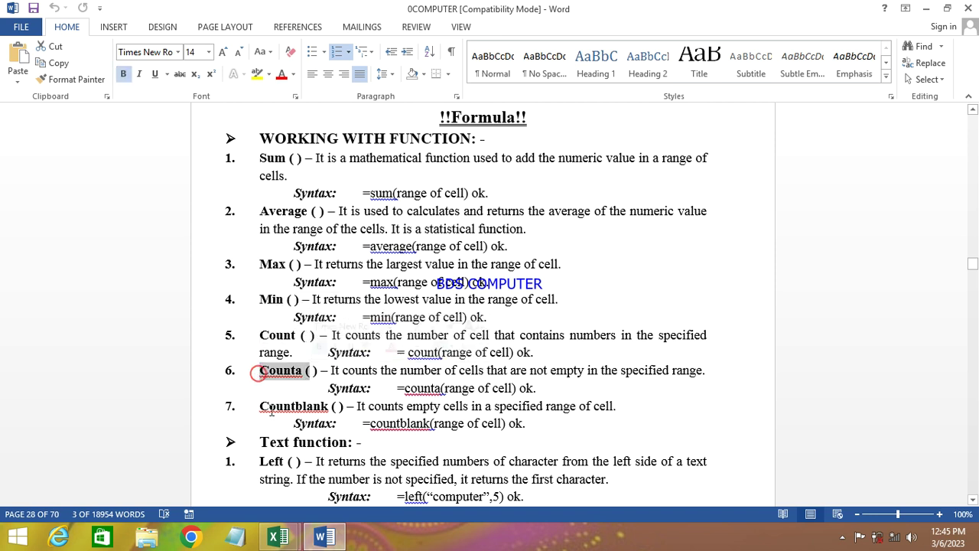
pyautogui.moveTo(251, 406); pyautogui.dragTo(346, 406)
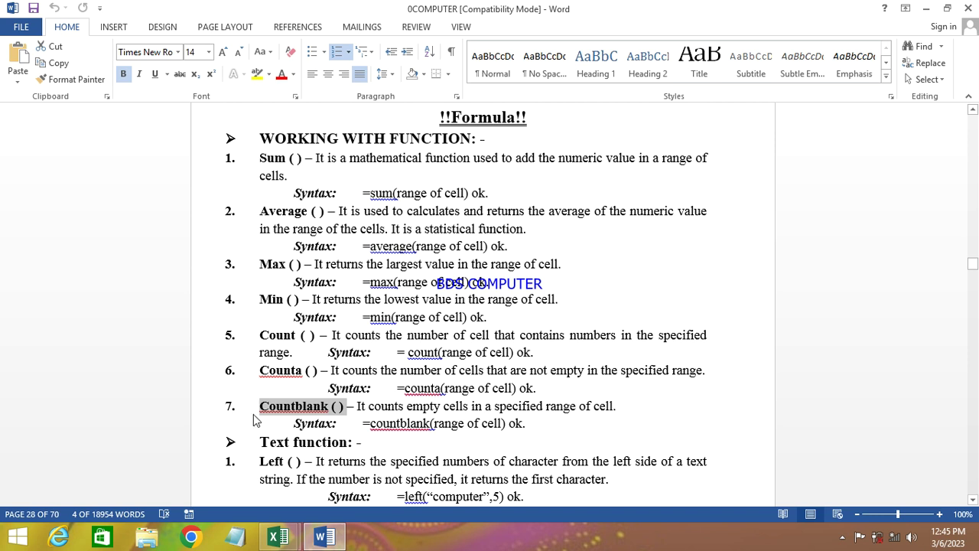
pyautogui.moveTo(260, 443); pyautogui.dragTo(364, 443)
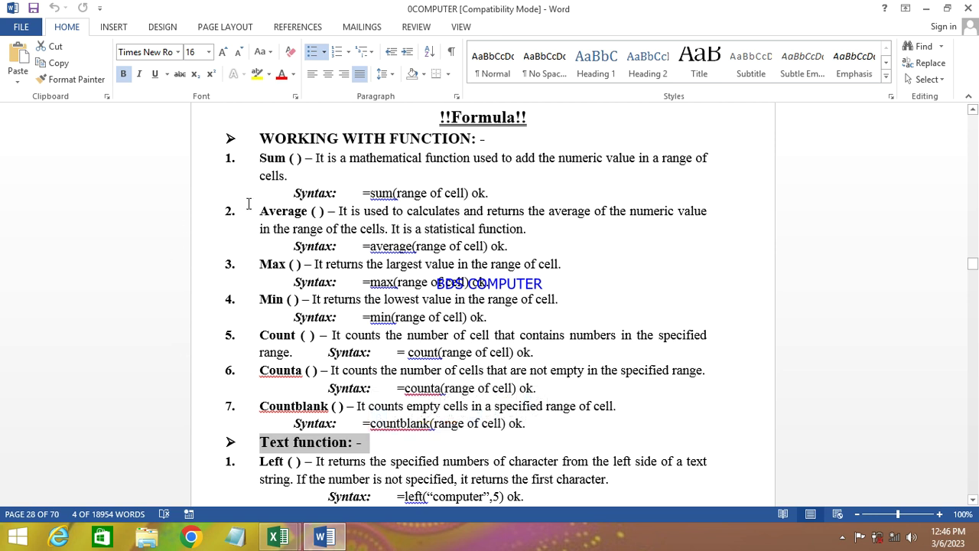
pyautogui.click(292, 543)
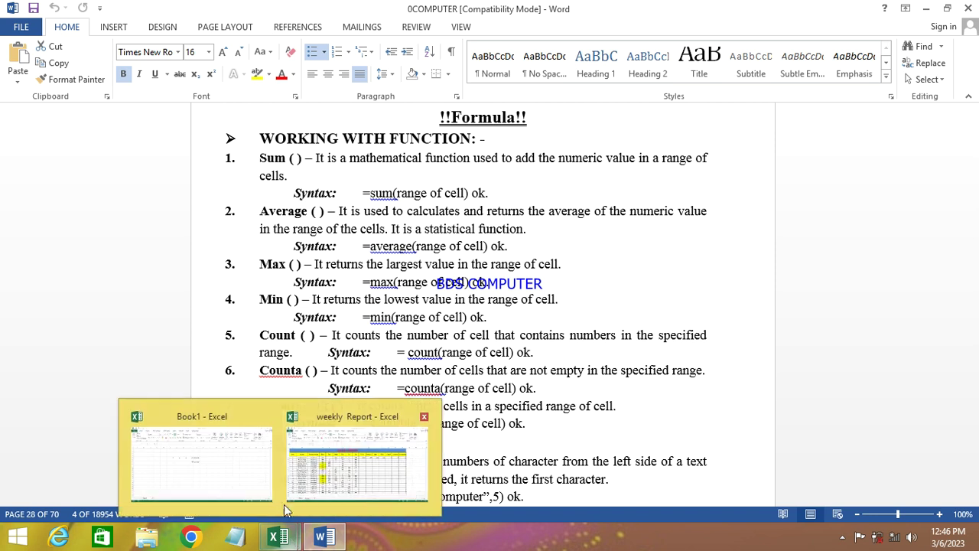
# Switch back to the weekly Report workbook showing Sheet2's finished table
pyautogui.click(360, 451)
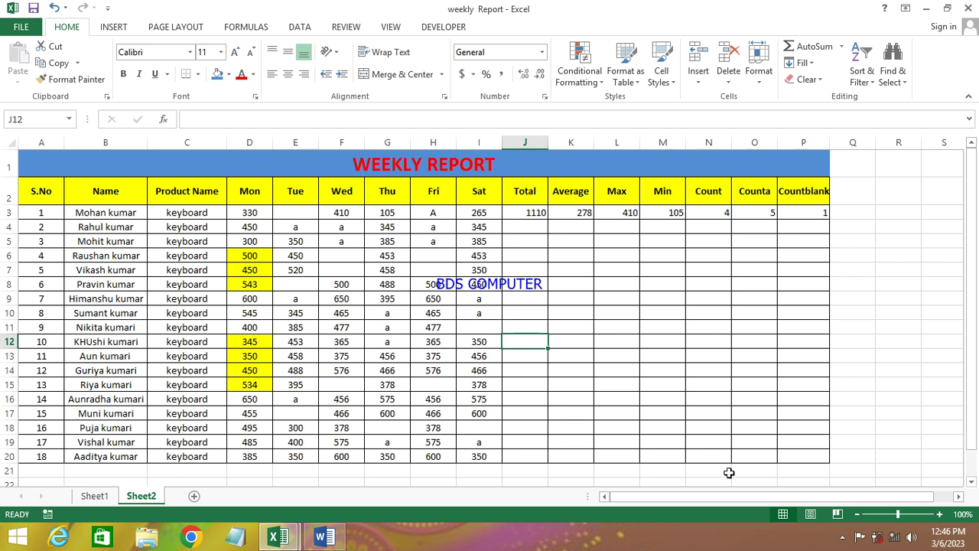
pyautogui.click(844, 537)
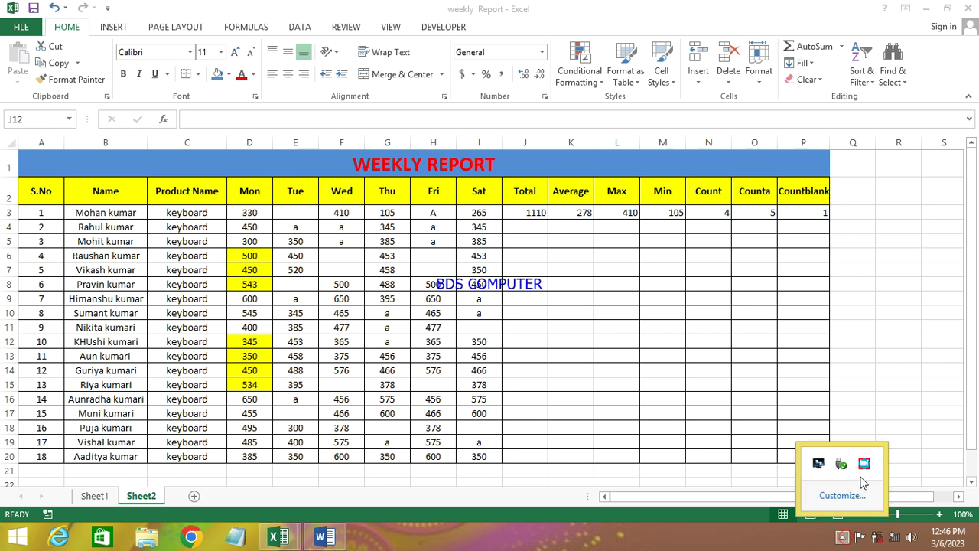